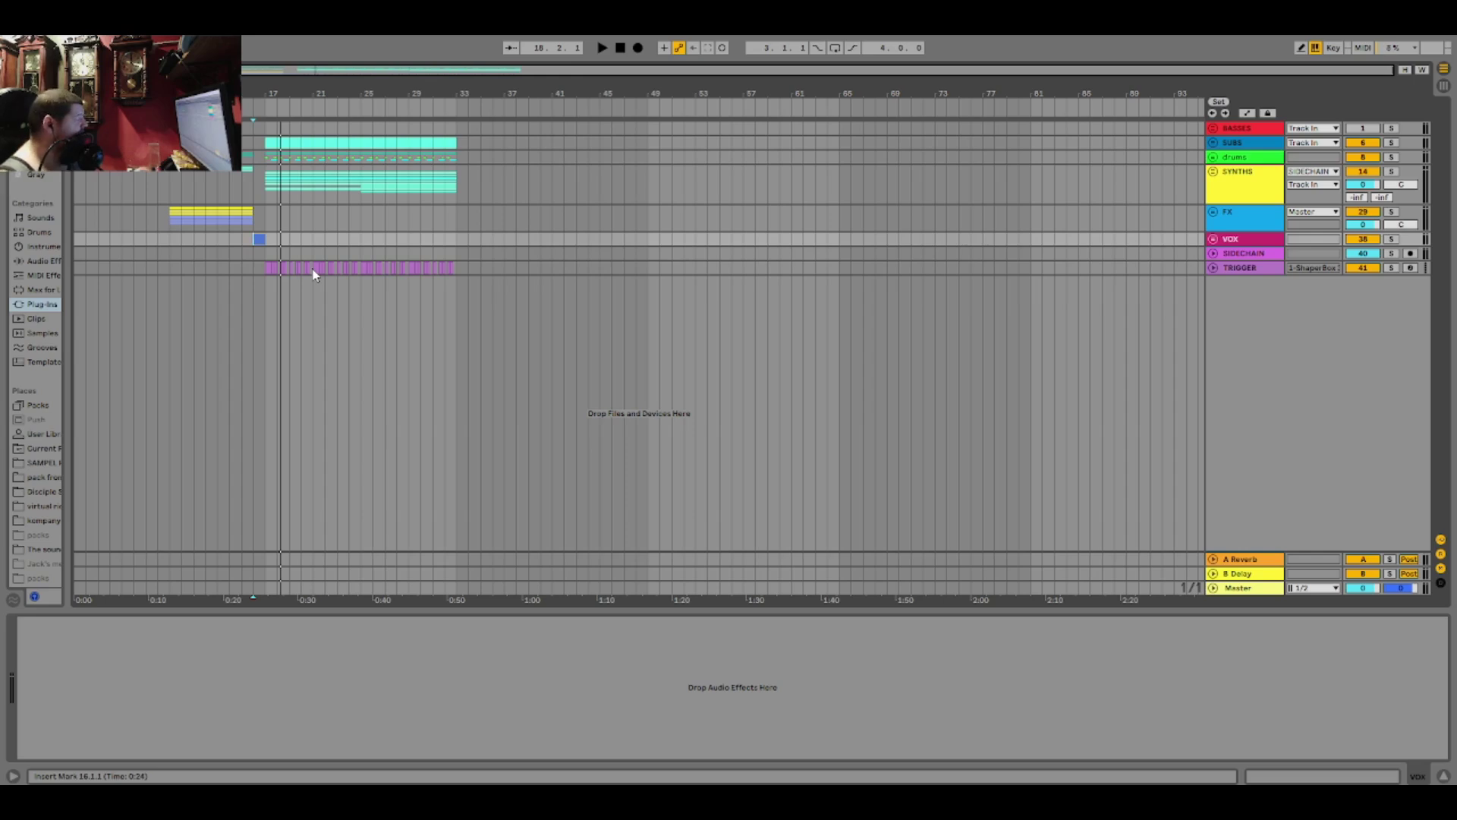
Play the whole arrangement from bar 9 and listen through the end of the drop
{"action": "left_click", "coordinate": [170, 255]}
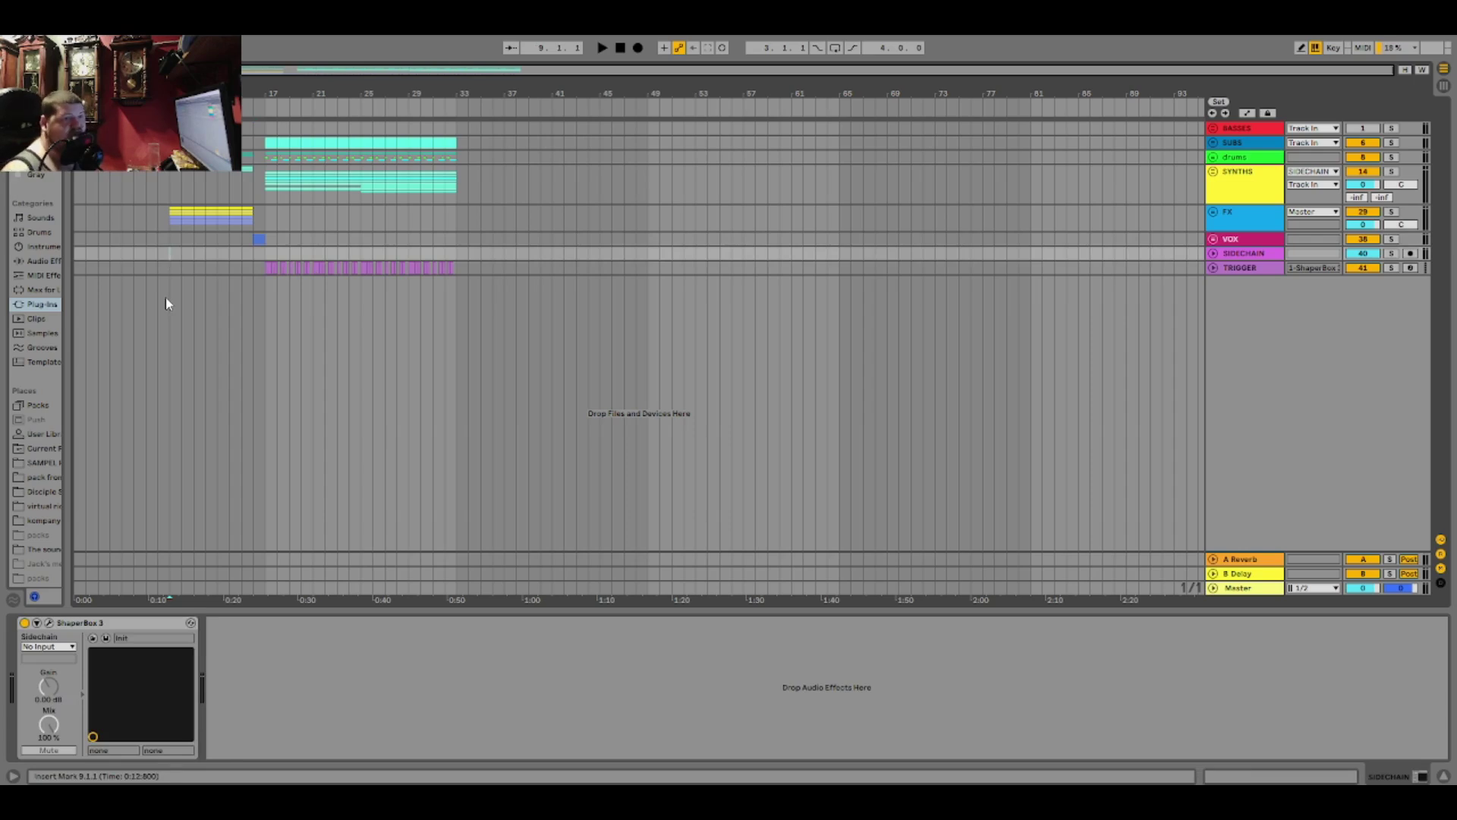
{"action": "key", "text": "space"}
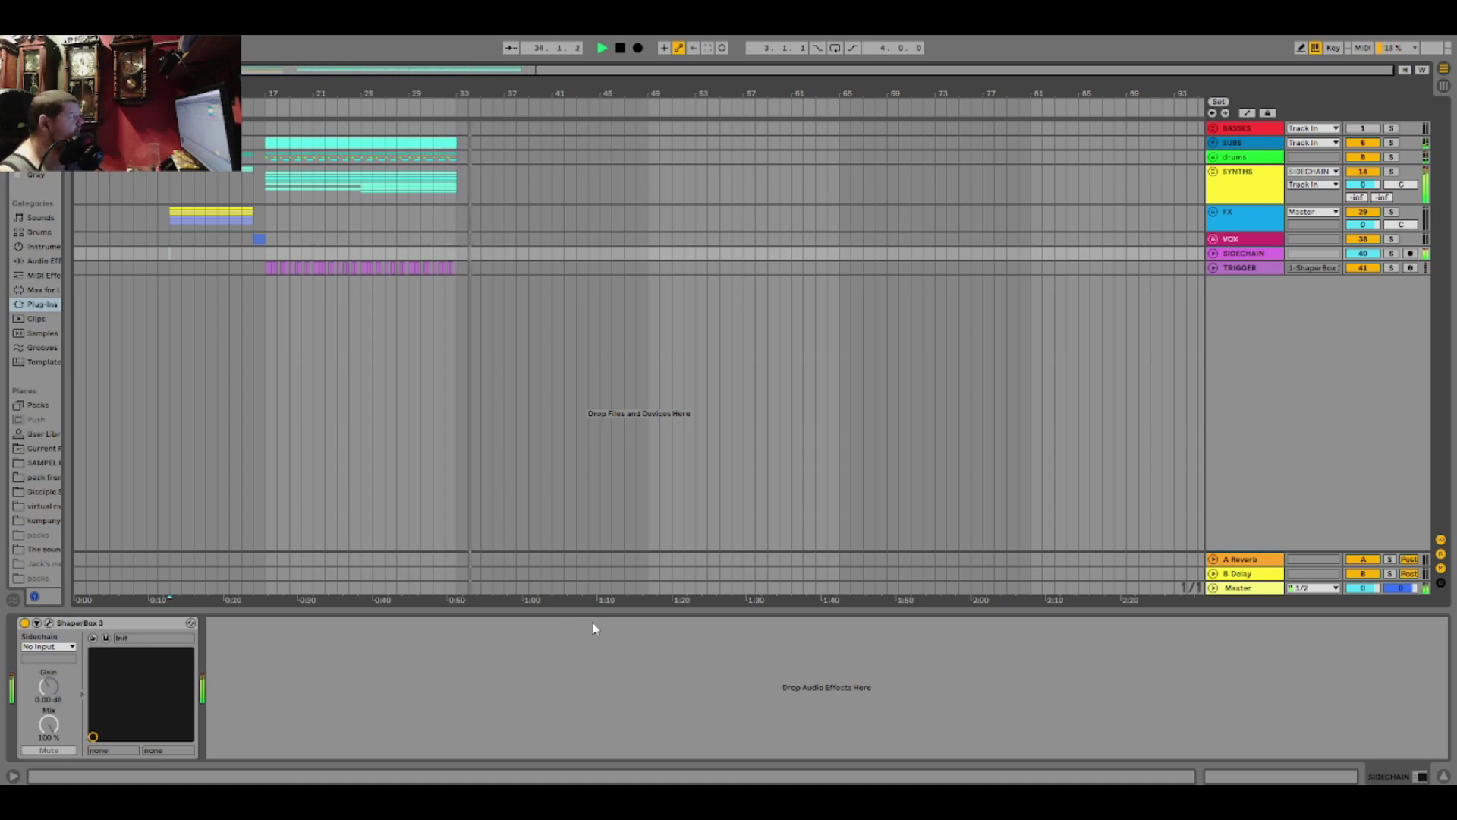
{"action": "left_click", "coordinate": [351, 361]}
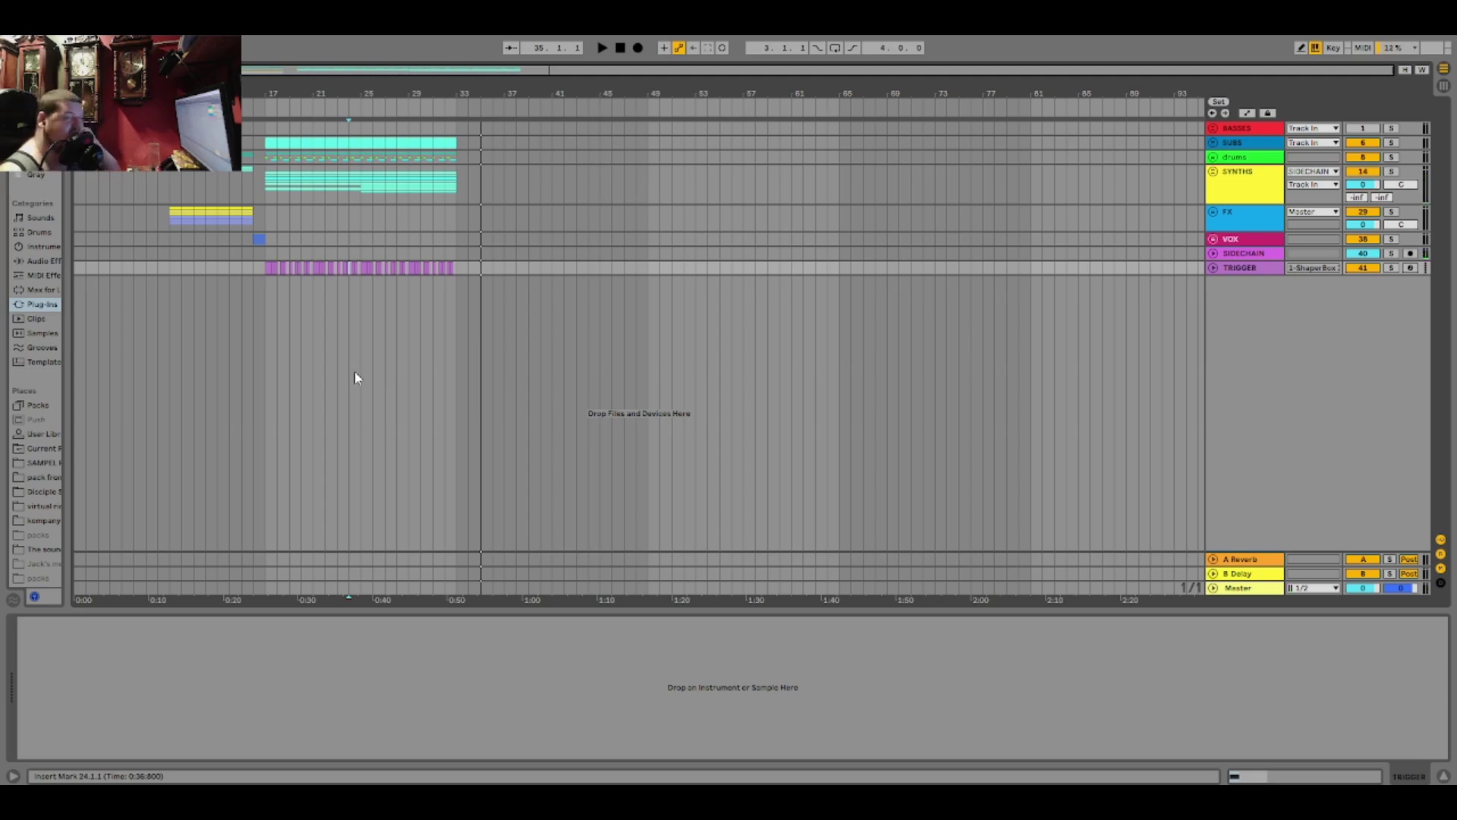
Expand the SYNTHS, drums and SUBS groups to show their individual tracks
{"action": "left_click", "coordinate": [1213, 173]}
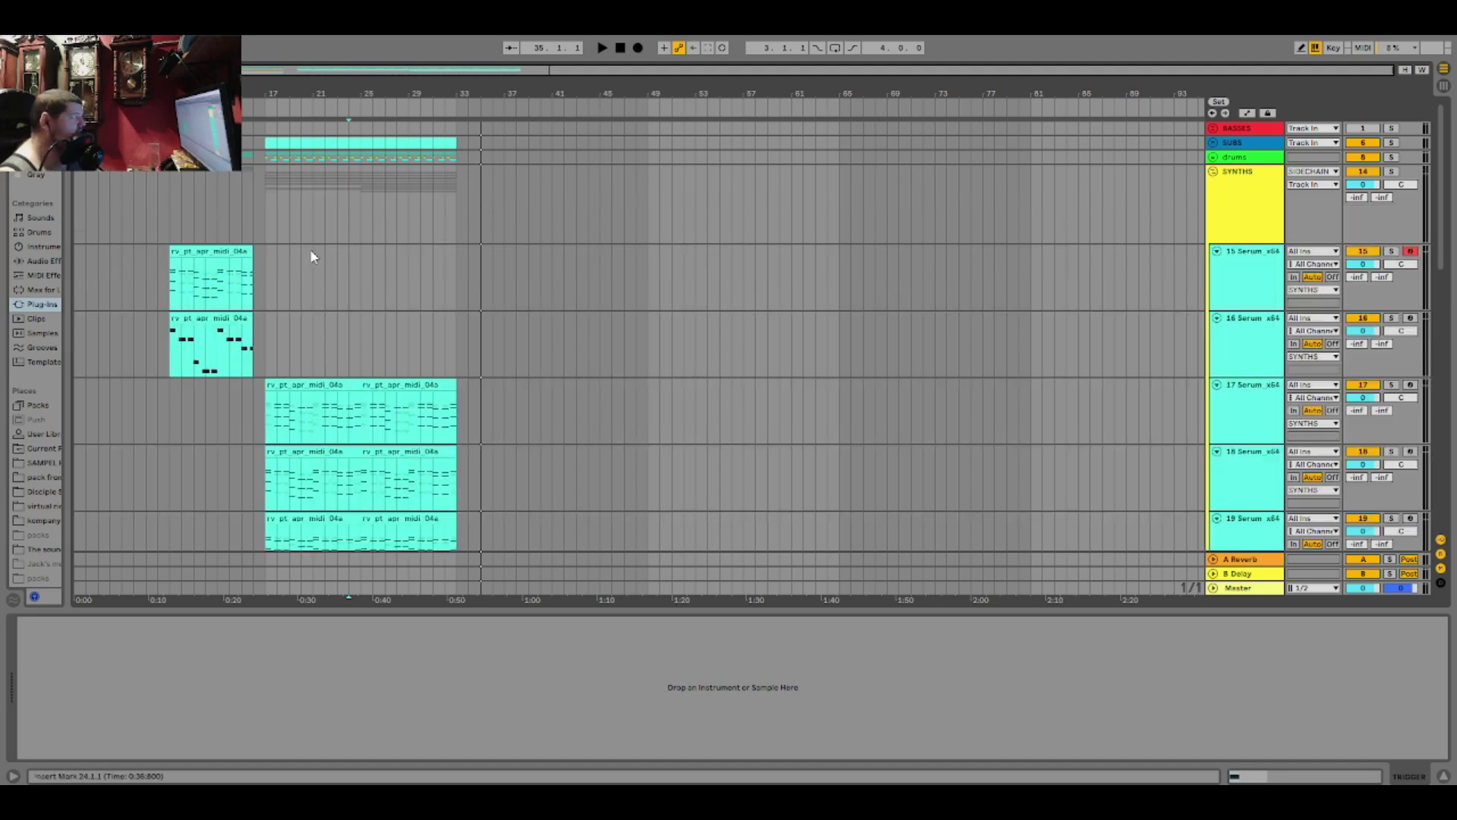
{"action": "left_click", "coordinate": [1214, 158]}
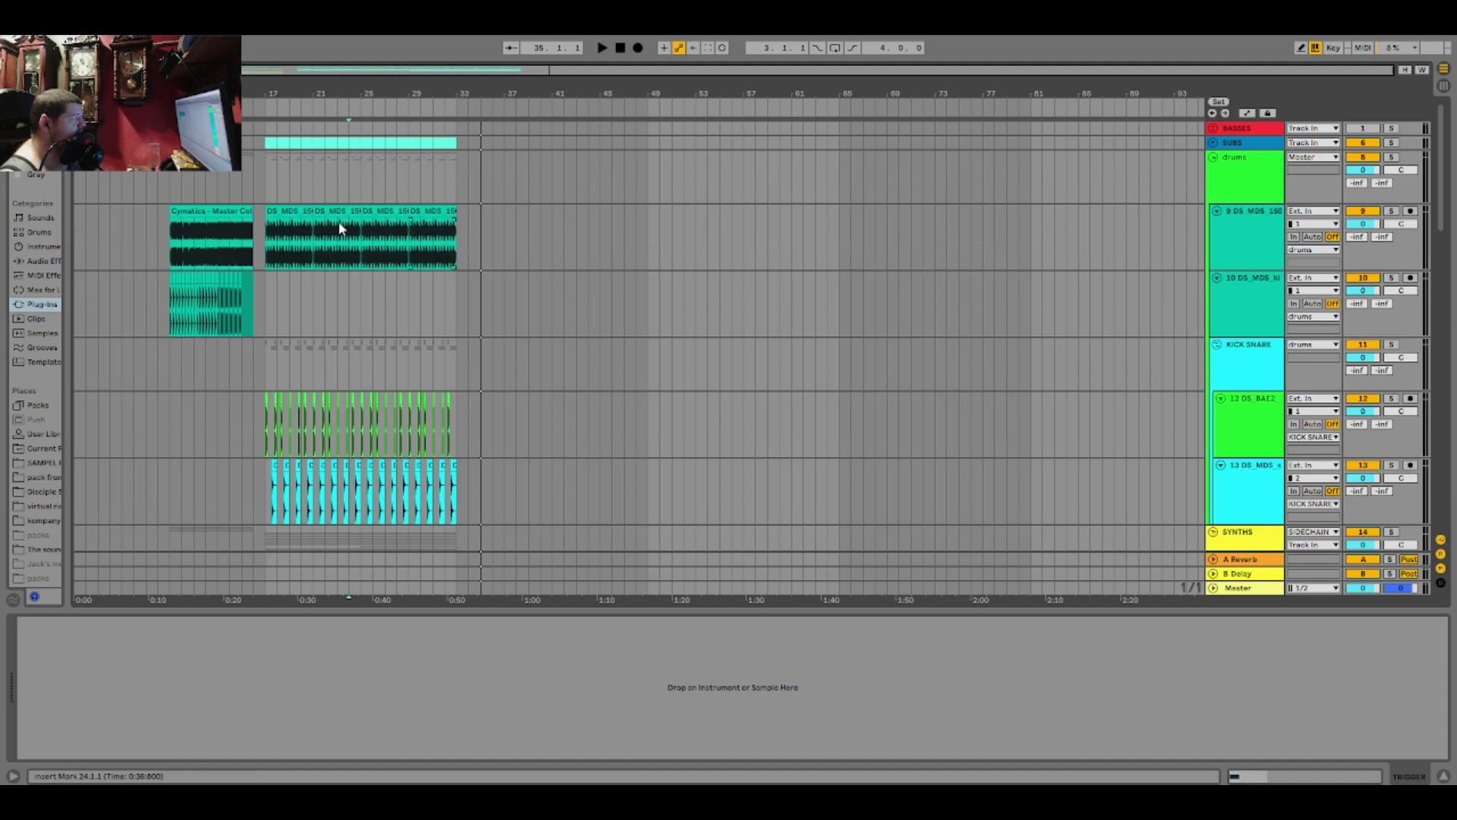
{"action": "left_click", "coordinate": [1215, 143]}
{"action": "scroll", "coordinate": [364, 289], "scroll_direction": "down", "scroll_amount": 2}
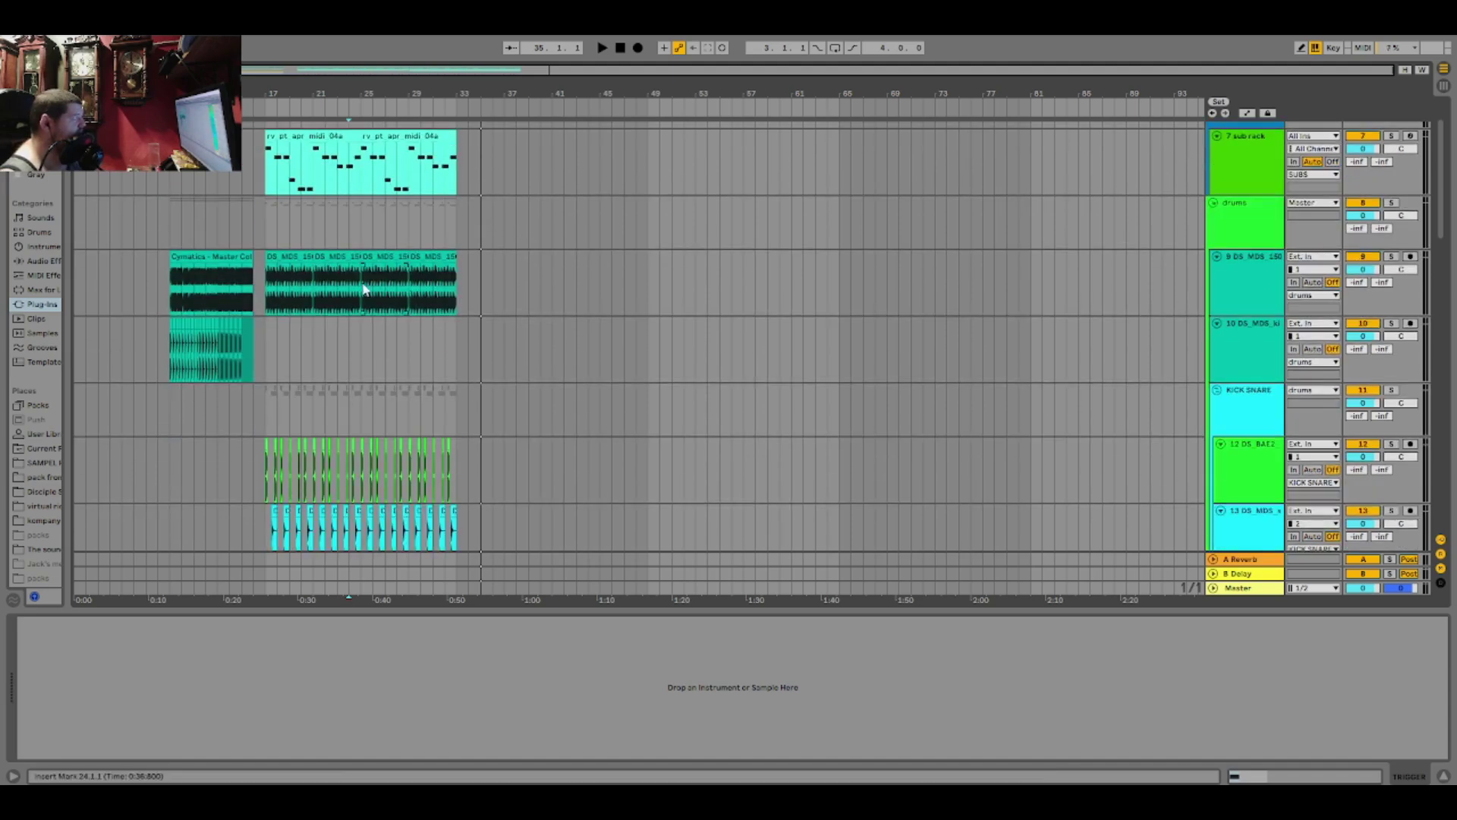
Solo track 9 and play its Cymatics buildup drum loop from bar 9 to its end
{"action": "left_click", "coordinate": [173, 293]}
{"action": "key", "text": "z"}
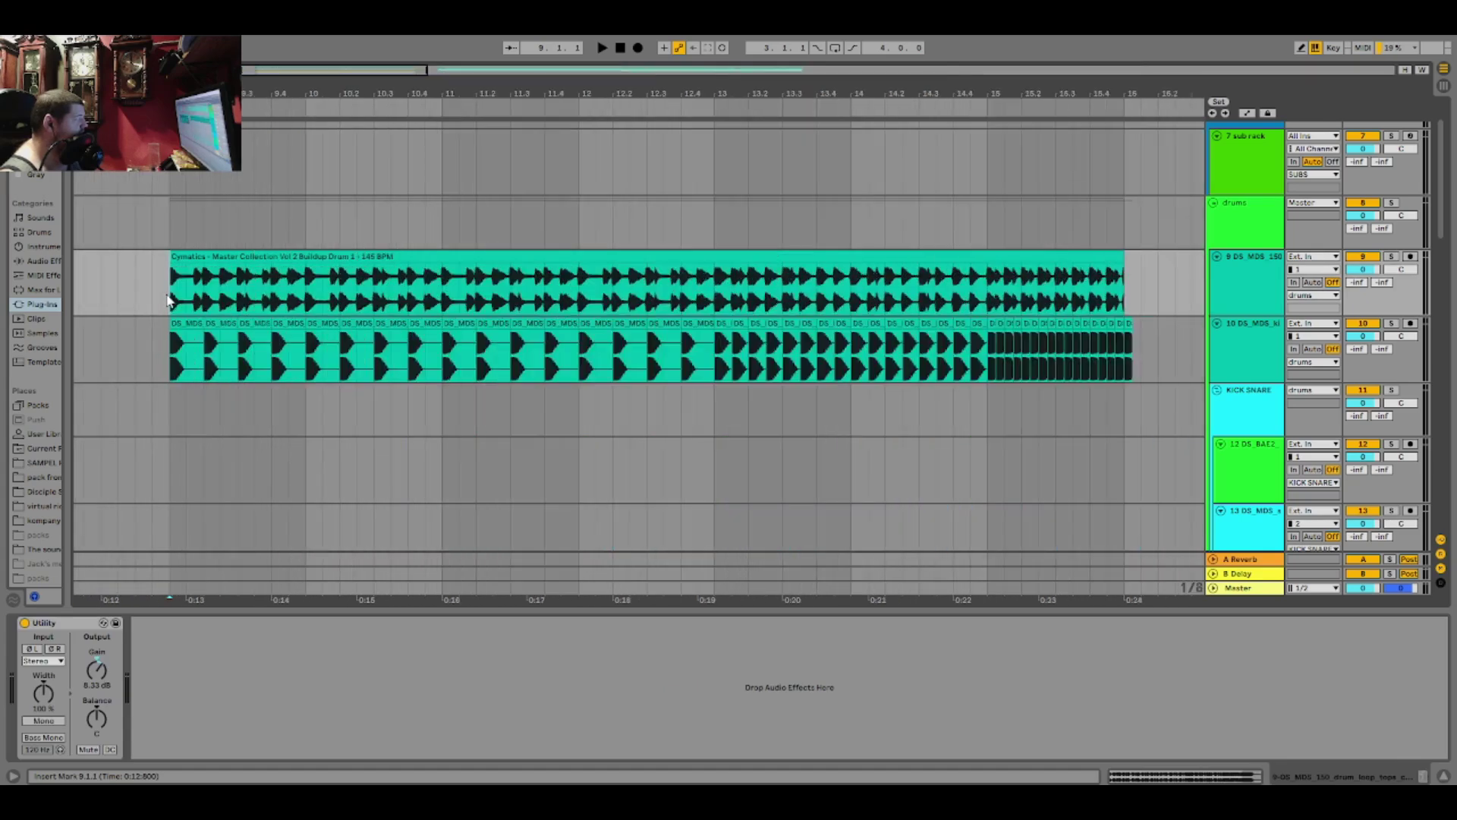
{"action": "left_click", "coordinate": [1391, 257]}
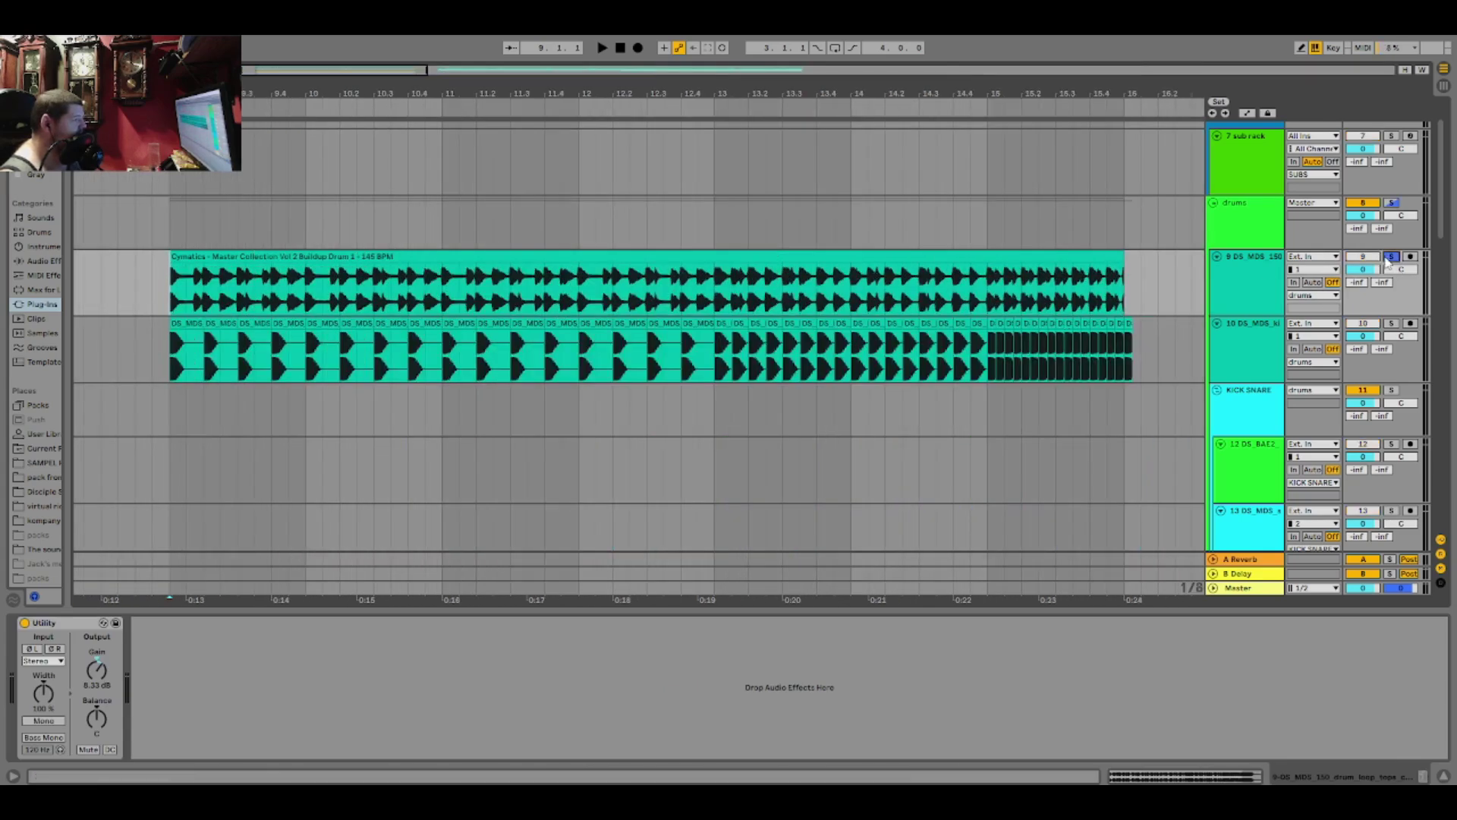
{"action": "key", "text": "space"}
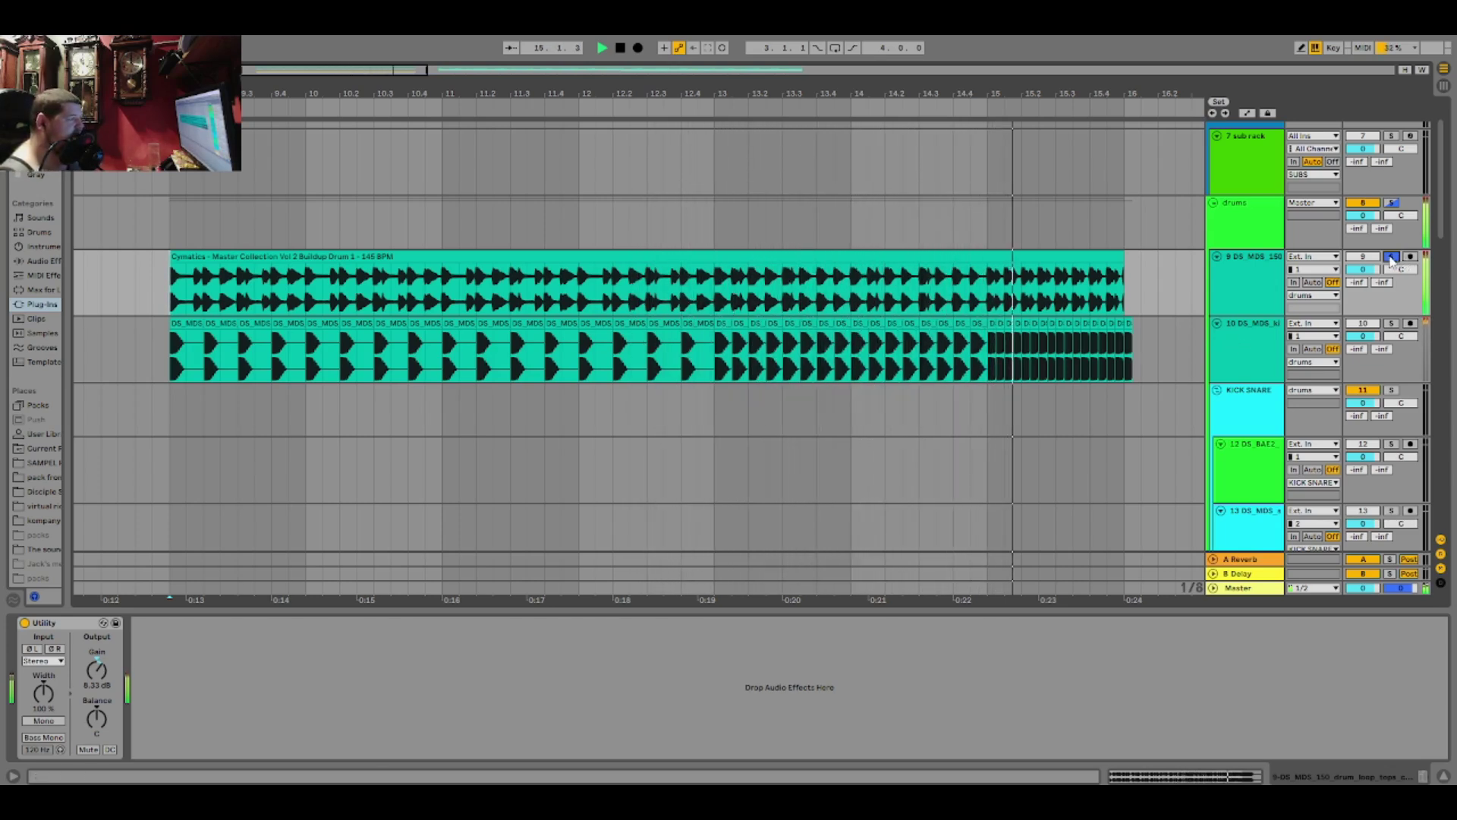
{"action": "key", "text": "space"}
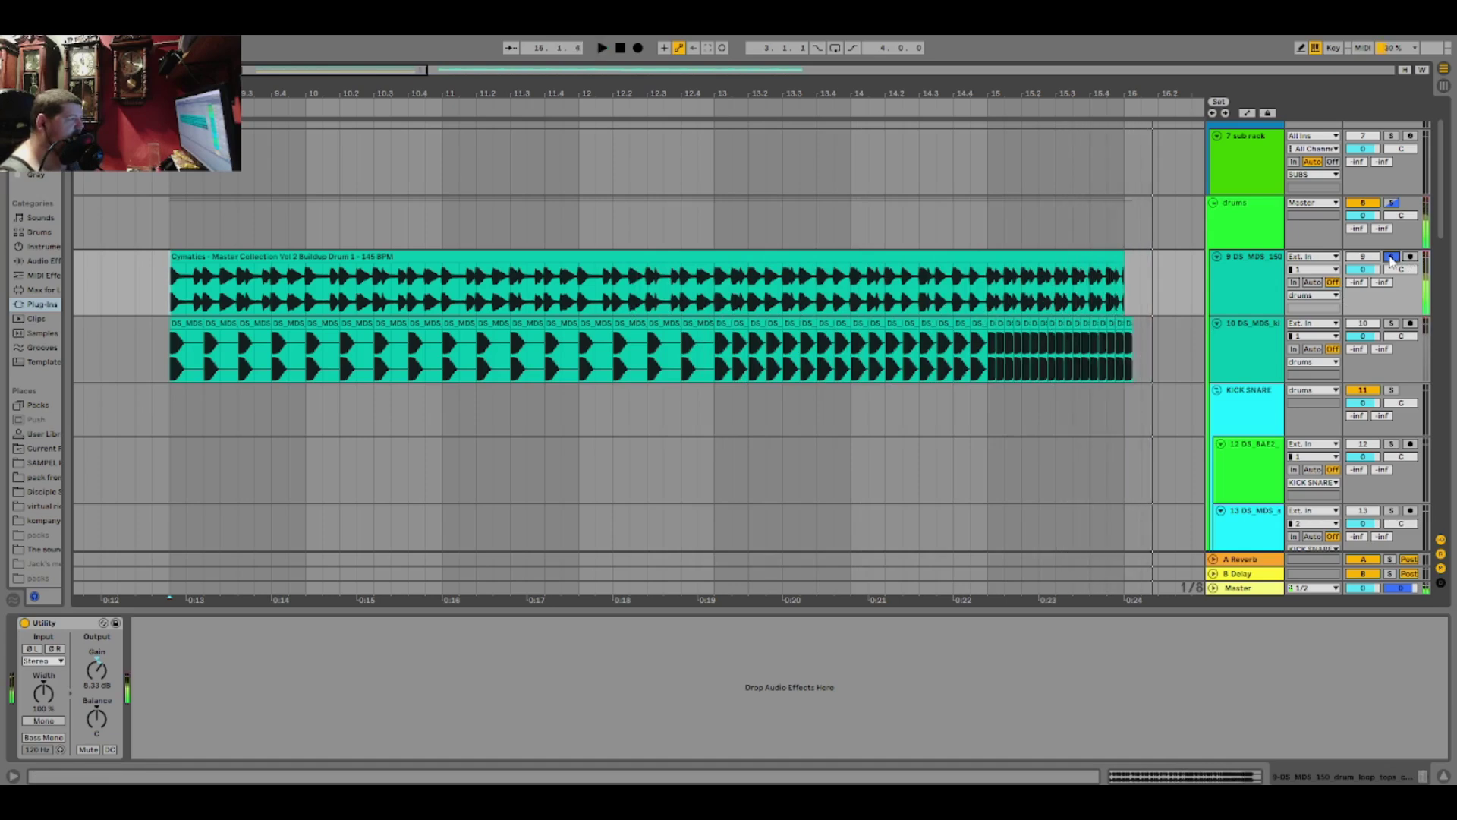
Solo the kick track 10 instead, play its buildup pattern from bar 9 and inspect the final kick clip
{"action": "left_click", "coordinate": [1391, 323]}
{"action": "key", "text": "space"}
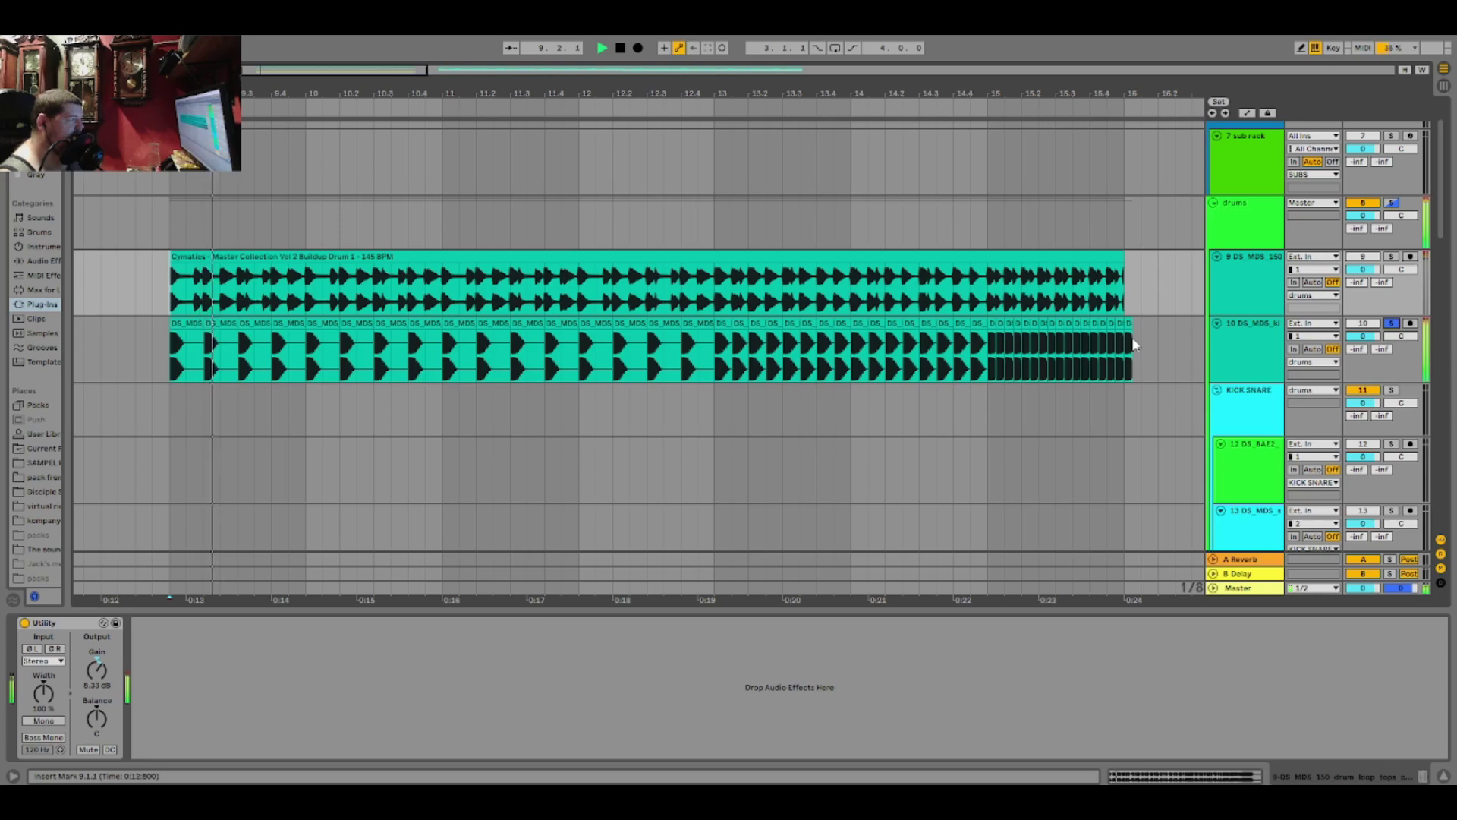
{"action": "scroll", "coordinate": [1129, 334], "scroll_direction": "up", "scroll_amount": 5}
{"action": "left_click", "coordinate": [1131, 325]}
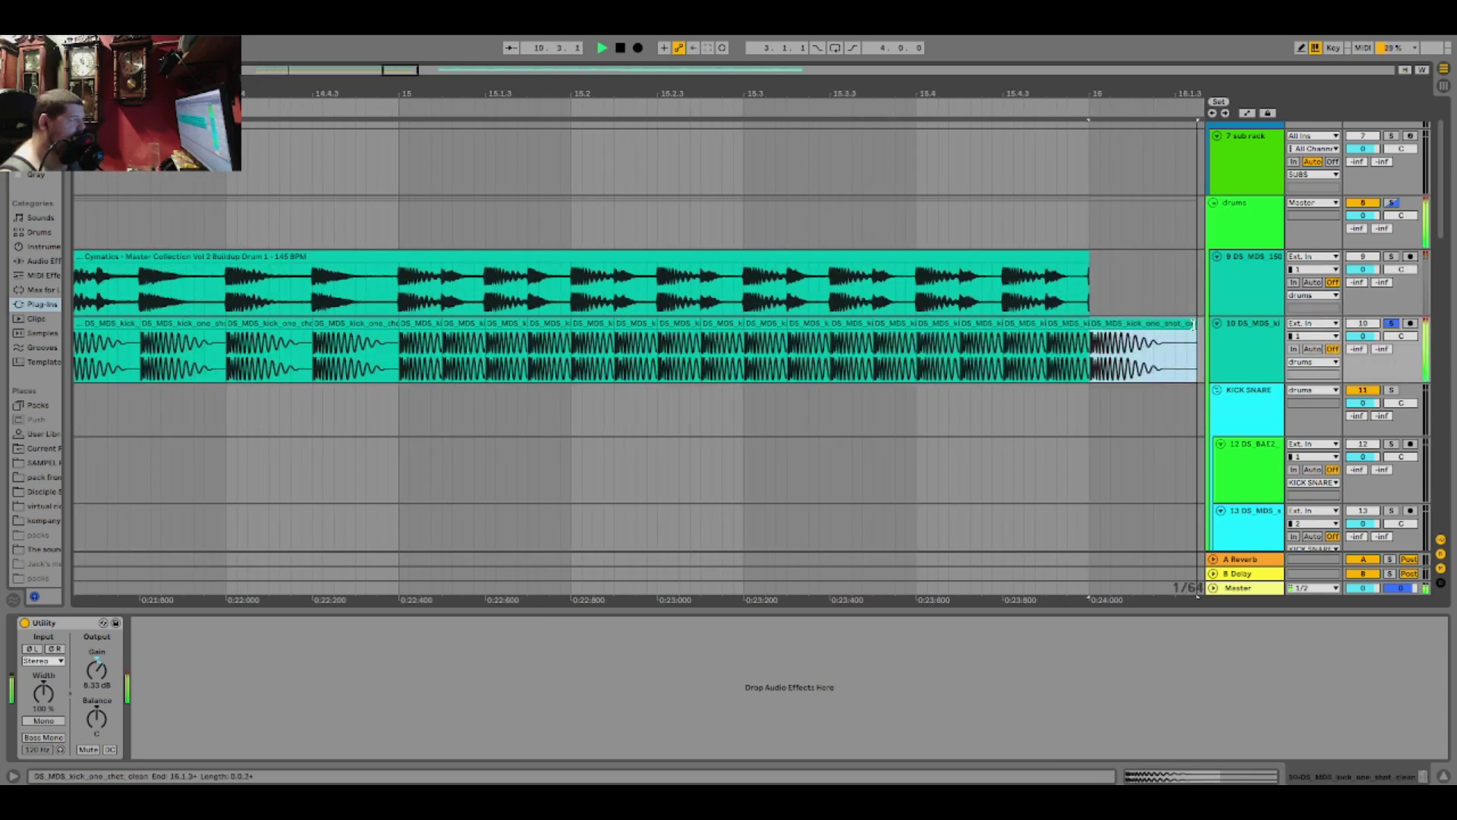
{"action": "scroll", "coordinate": [986, 364], "scroll_direction": "down", "scroll_amount": 10}
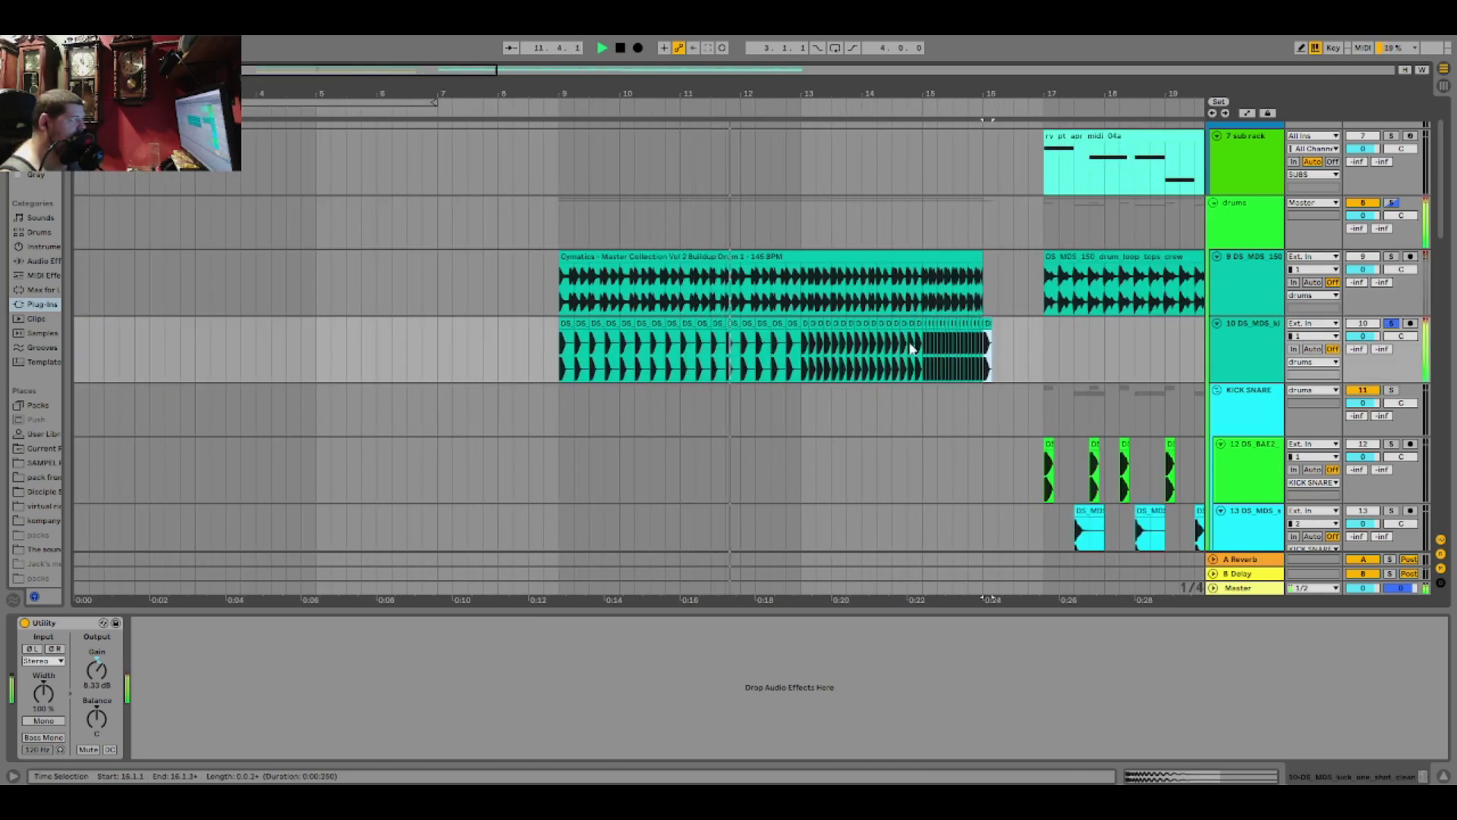
{"action": "left_click", "coordinate": [894, 399]}
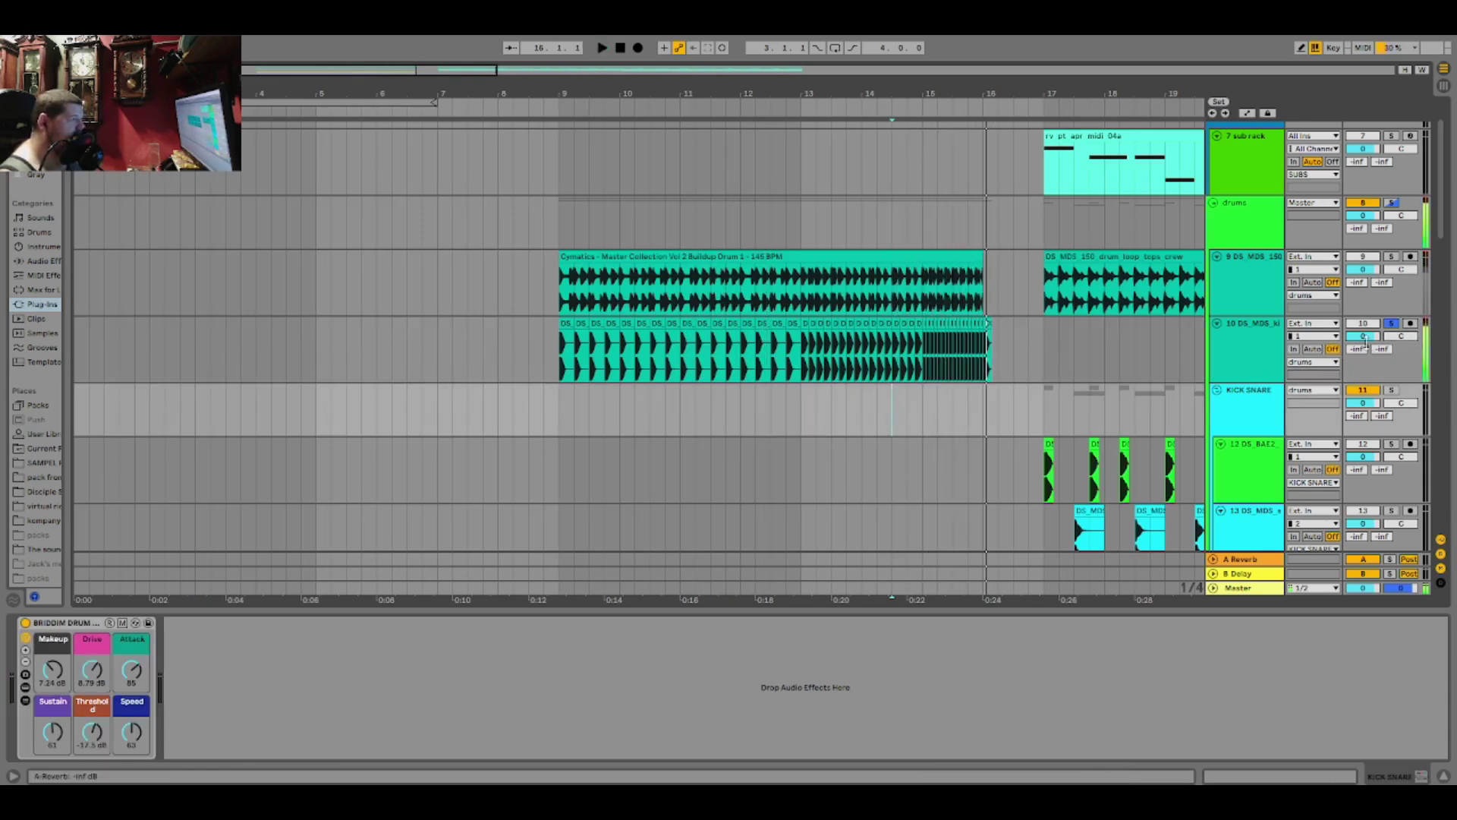
Clear the kick track's solo and play the buildup from bar 9 with the whole drums group soloed
{"action": "left_click", "coordinate": [1392, 325]}
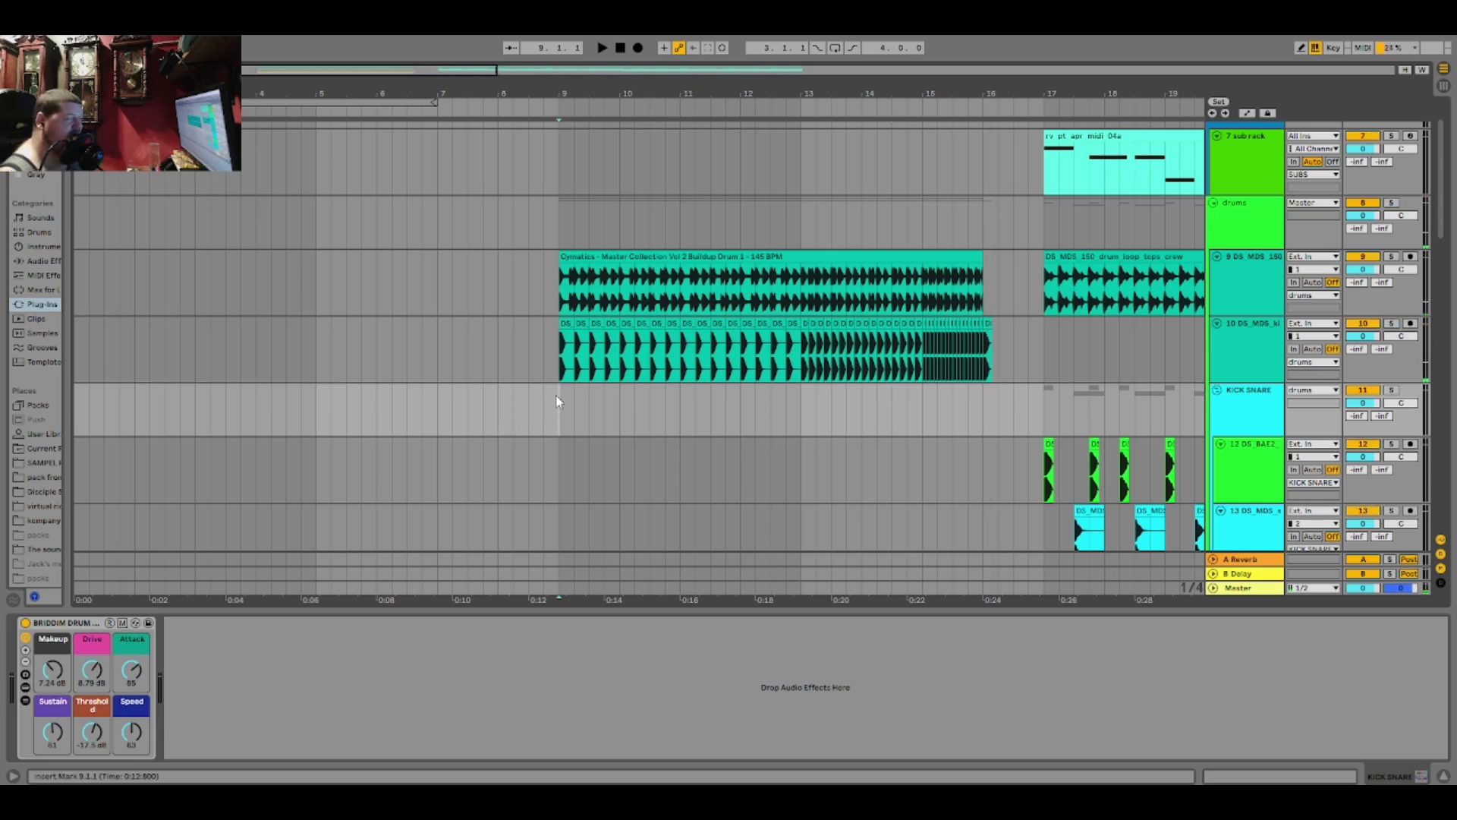
{"action": "key", "text": "space"}
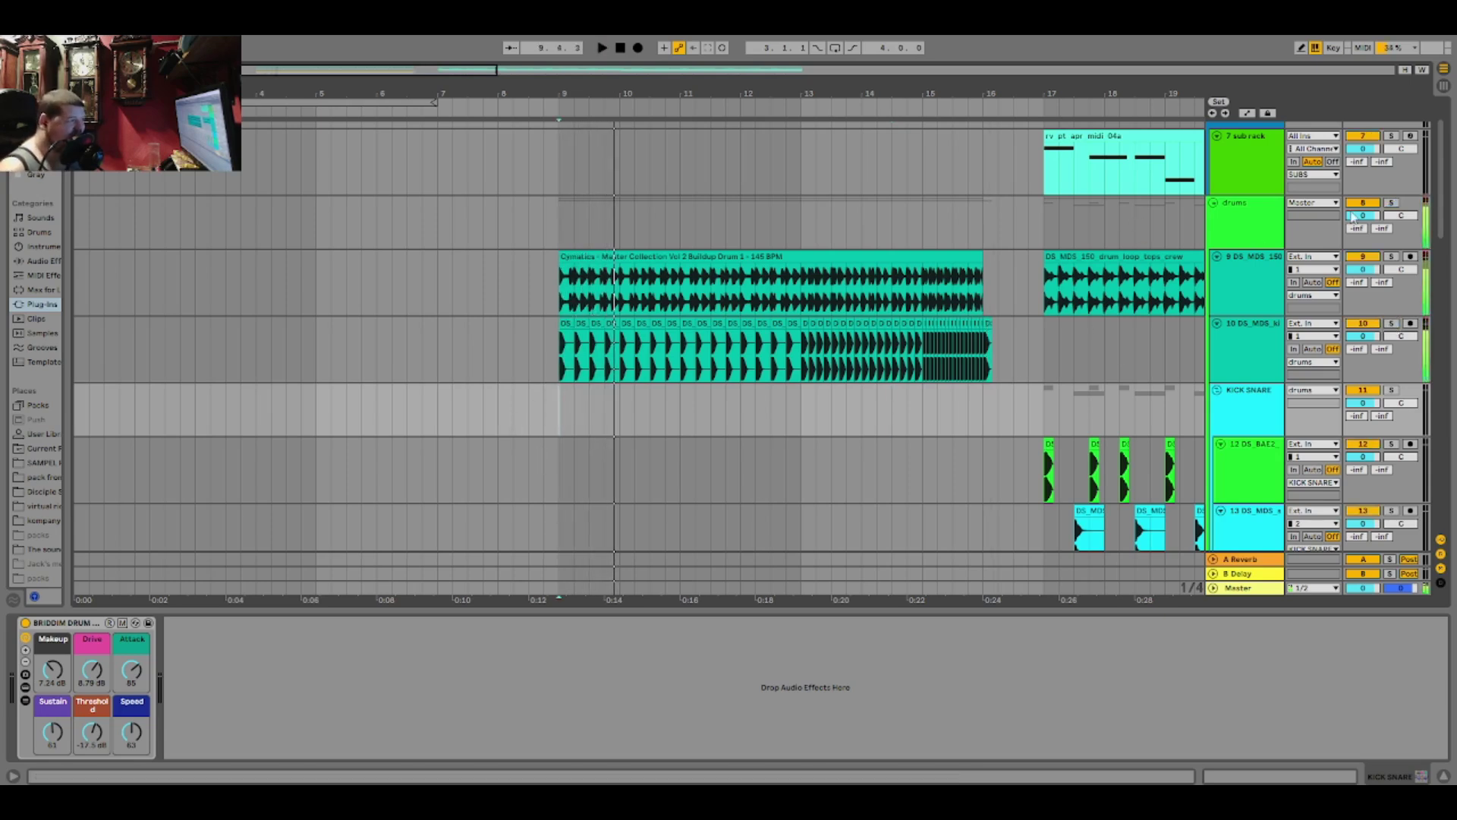
{"action": "left_click", "coordinate": [1393, 202]}
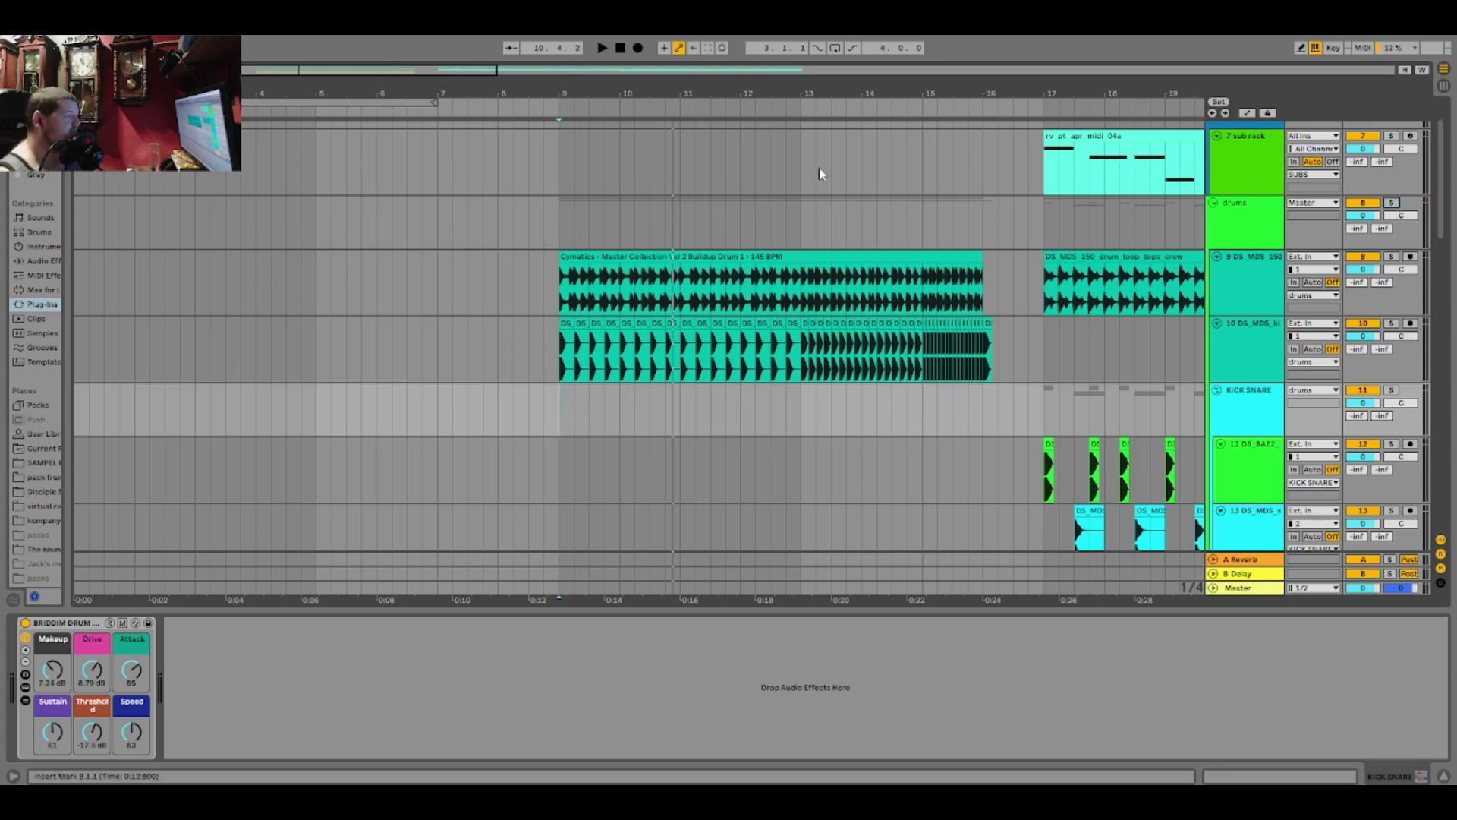
Solo the track 15 Serum synth, play its chords from bar 9 and inspect the oscillator settings in its Serum window
{"action": "scroll", "coordinate": [397, 407], "scroll_direction": "down", "scroll_amount": 3, "text": "ctrl"}
{"action": "scroll", "coordinate": [349, 390], "scroll_direction": "down", "scroll_amount": 10}
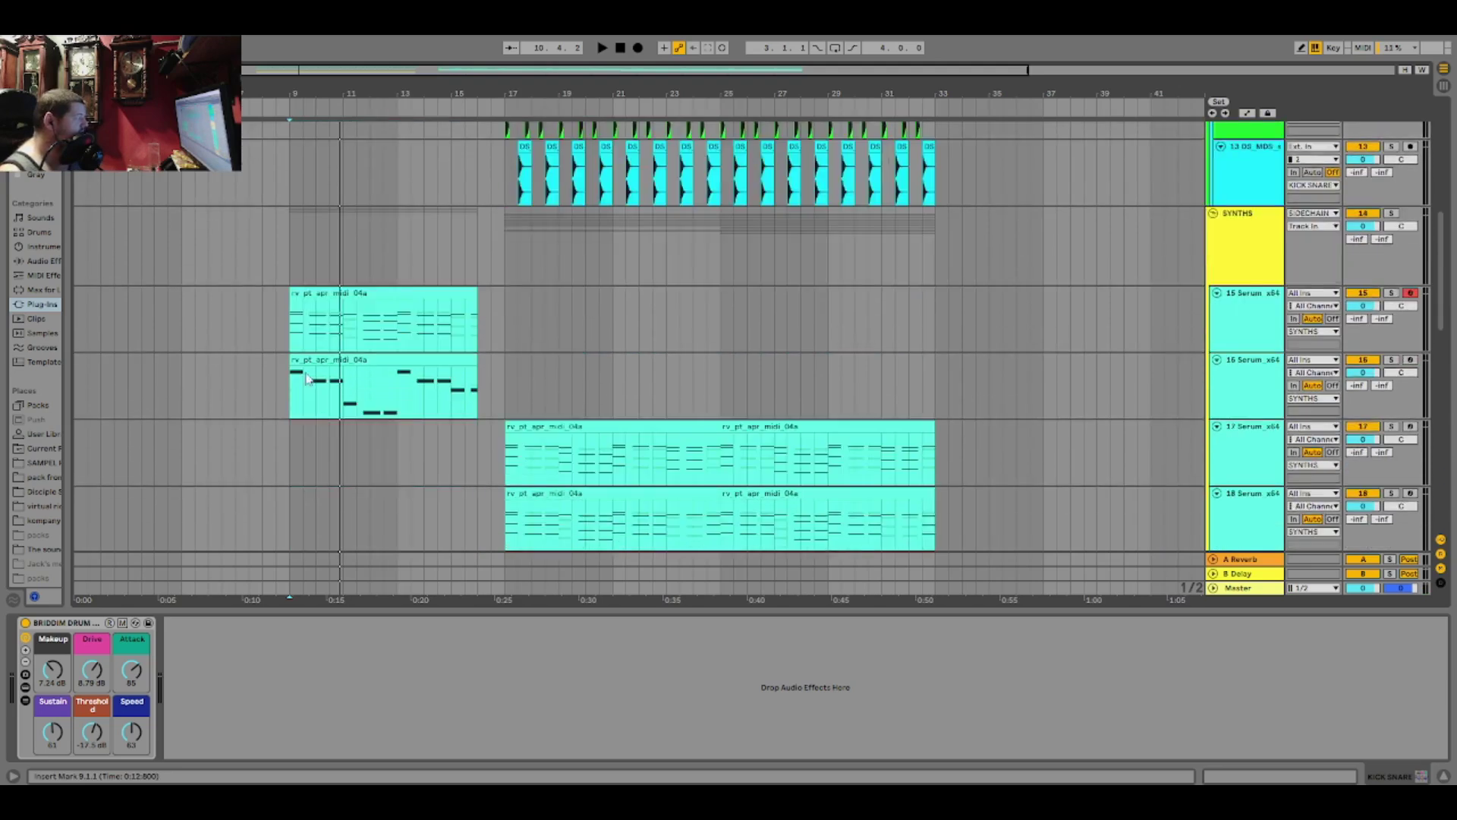
{"action": "scroll", "coordinate": [302, 355], "scroll_direction": "down", "scroll_amount": 1}
{"action": "left_click", "coordinate": [295, 322]}
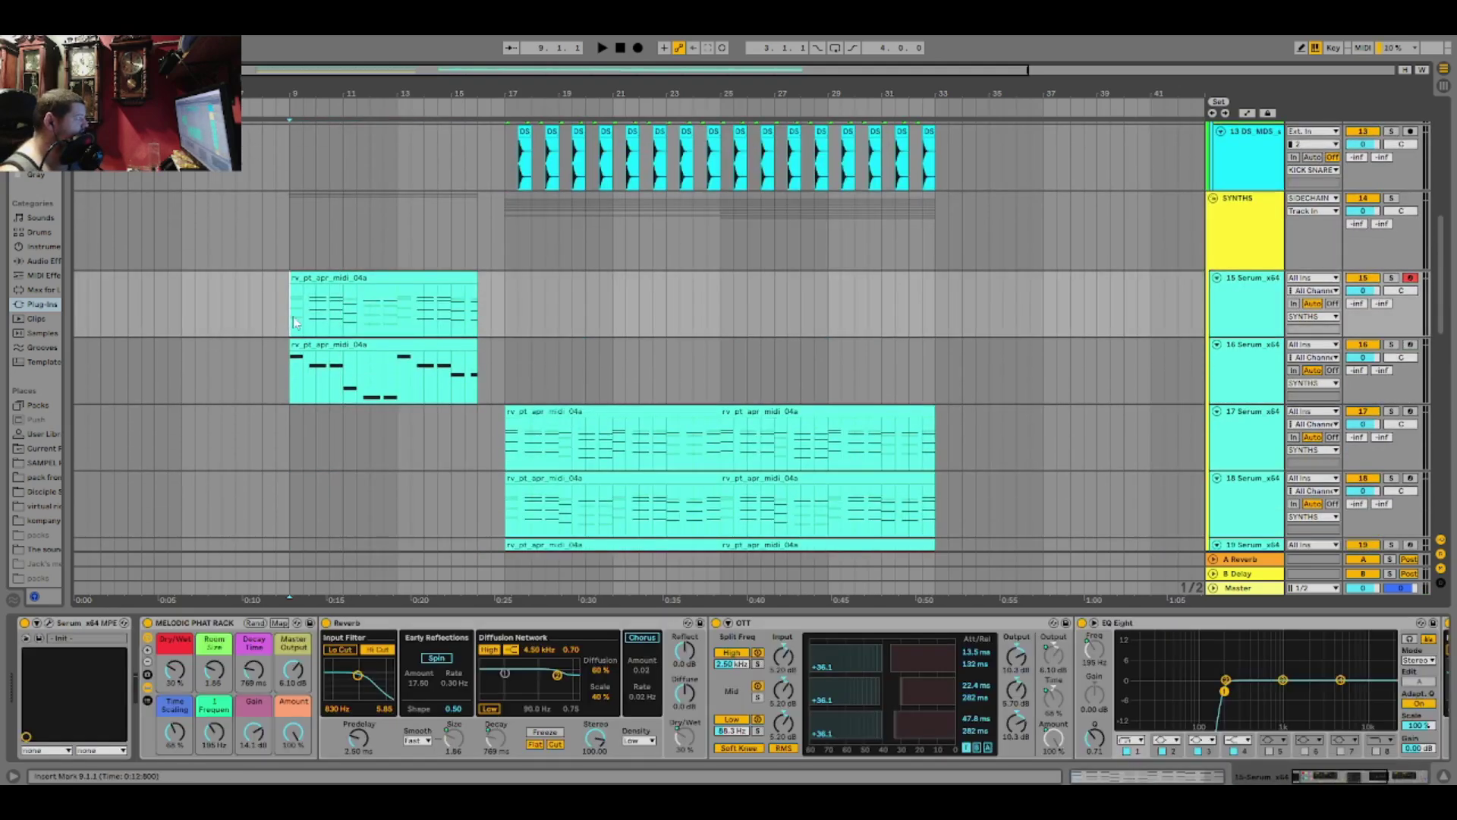
{"action": "left_click", "coordinate": [1393, 278]}
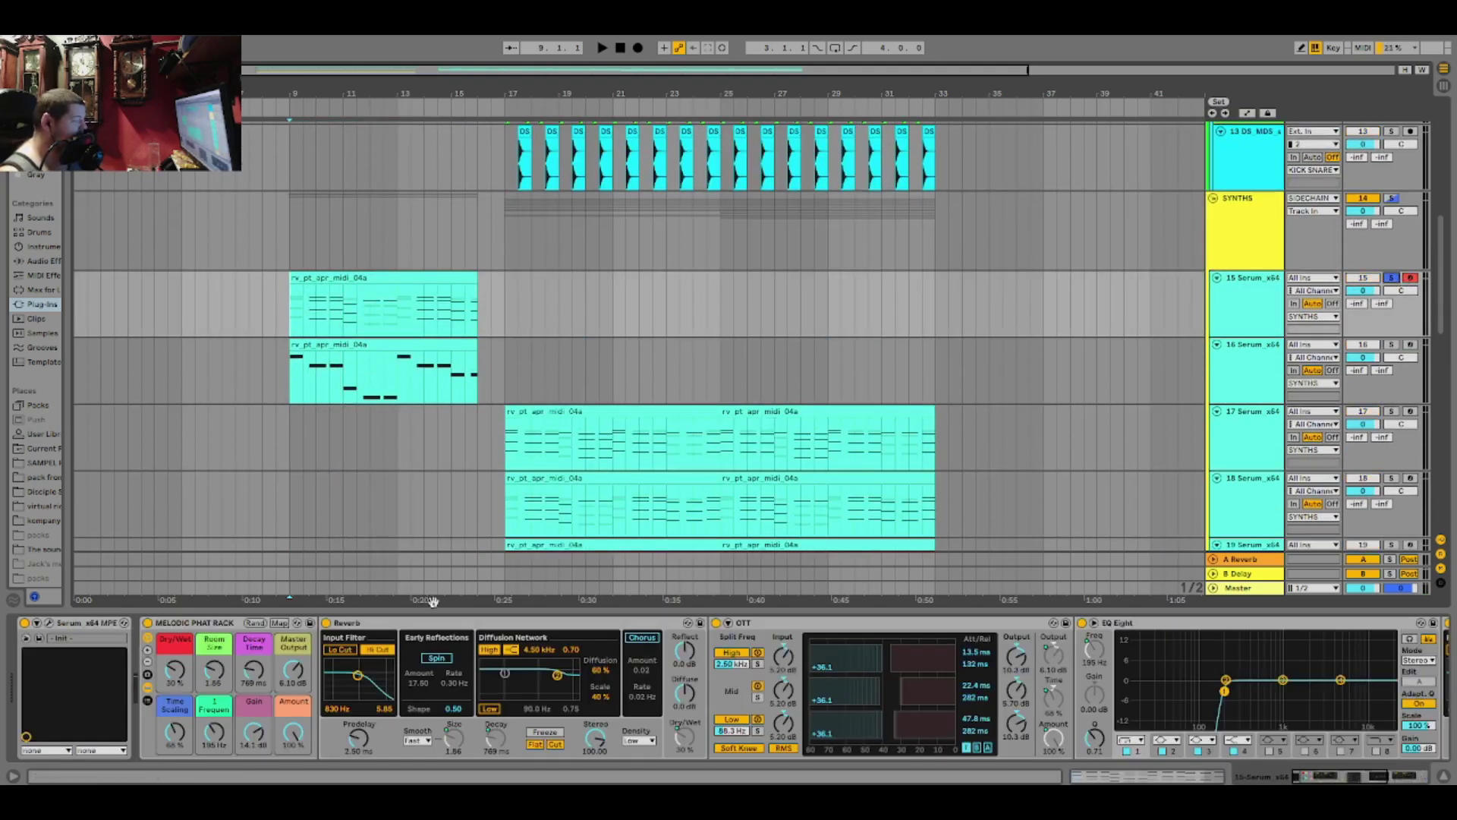
{"action": "left_click", "coordinate": [50, 622]}
{"action": "key", "text": "space"}
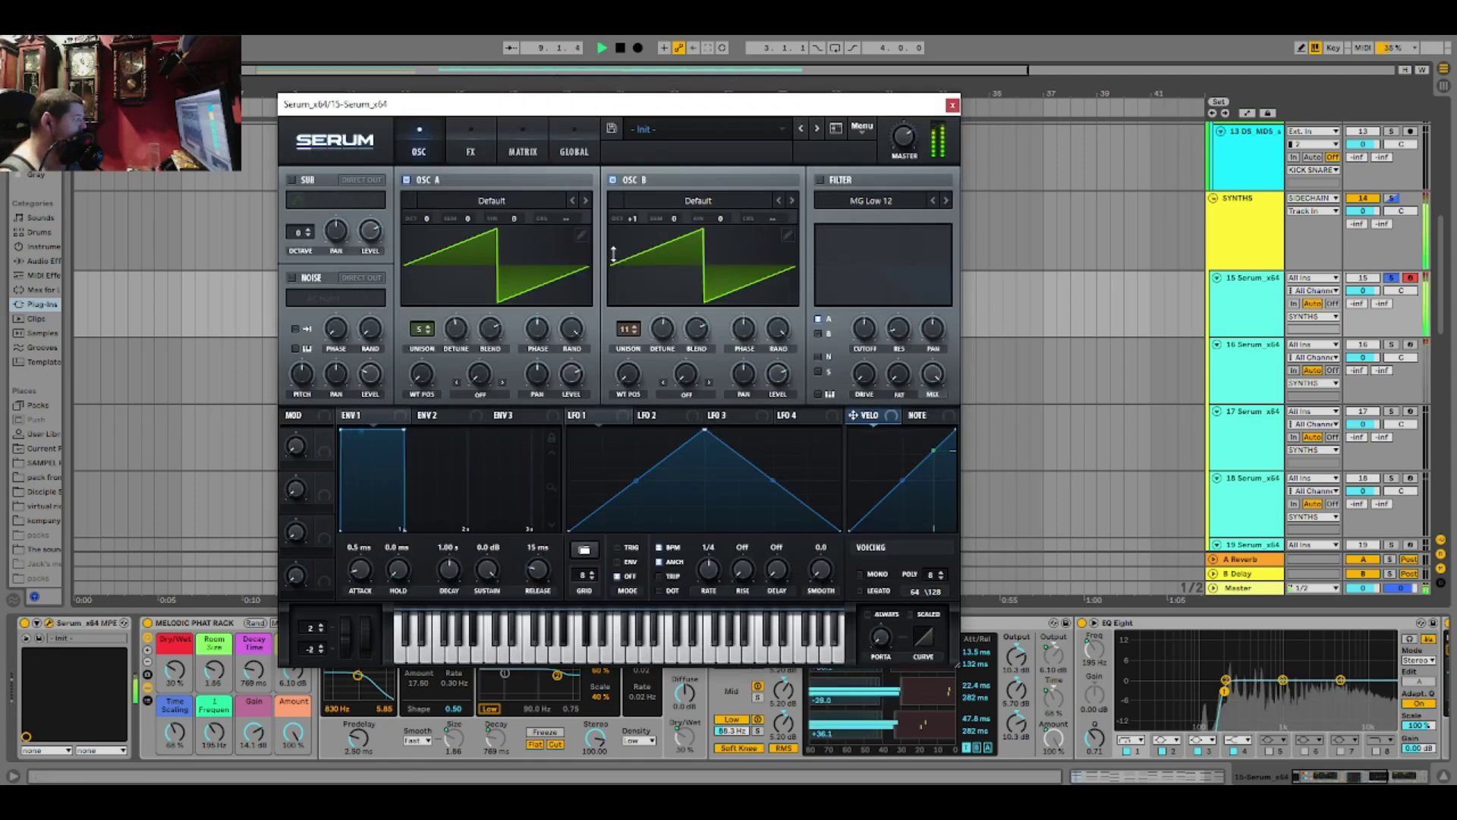
{"action": "left_click", "coordinate": [952, 105]}
{"action": "key", "text": "space"}
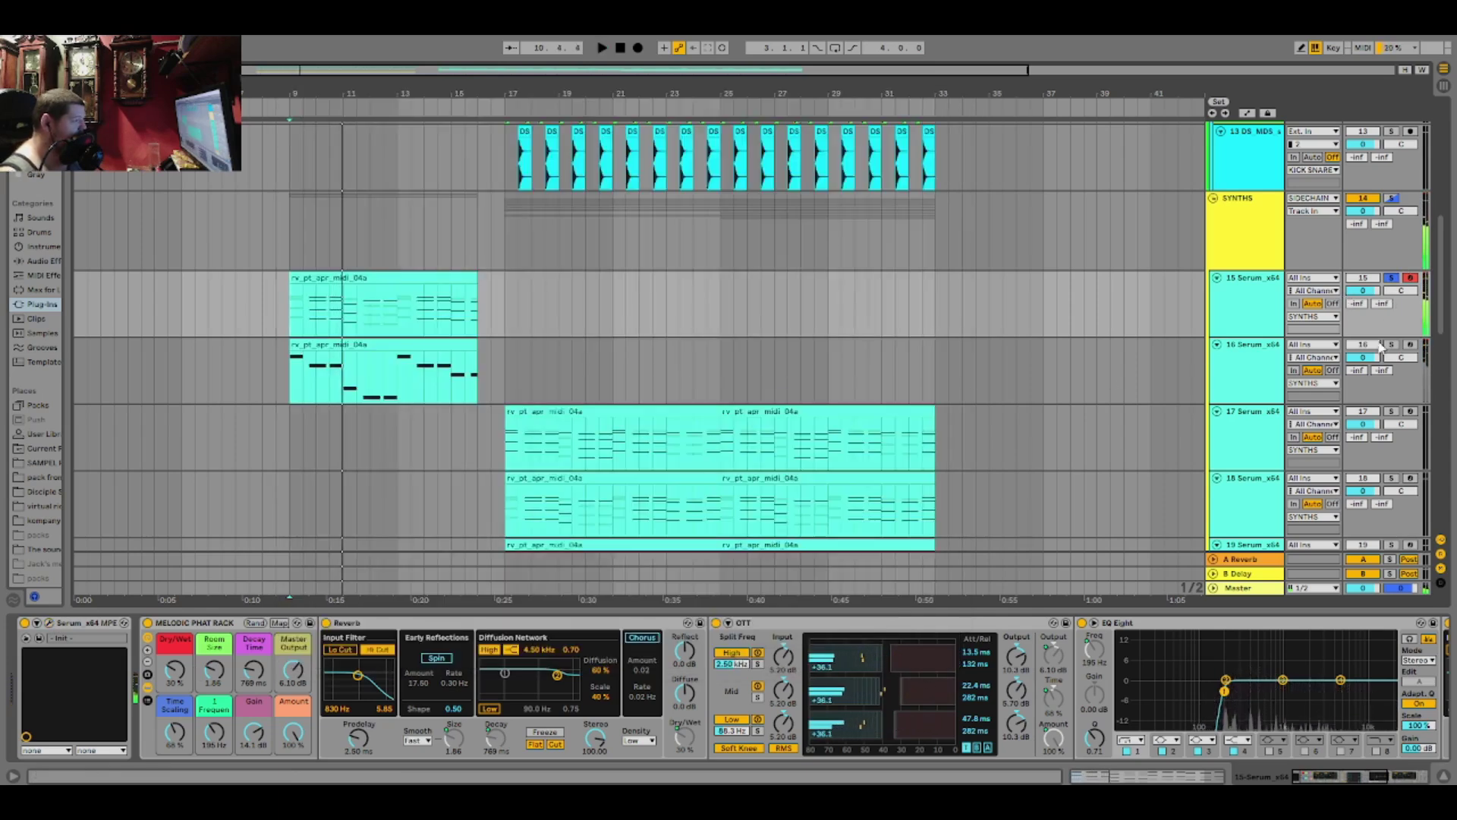
Play the track 16 Serum part soloed from bar 9 and clear its solo
{"action": "key", "text": "space"}
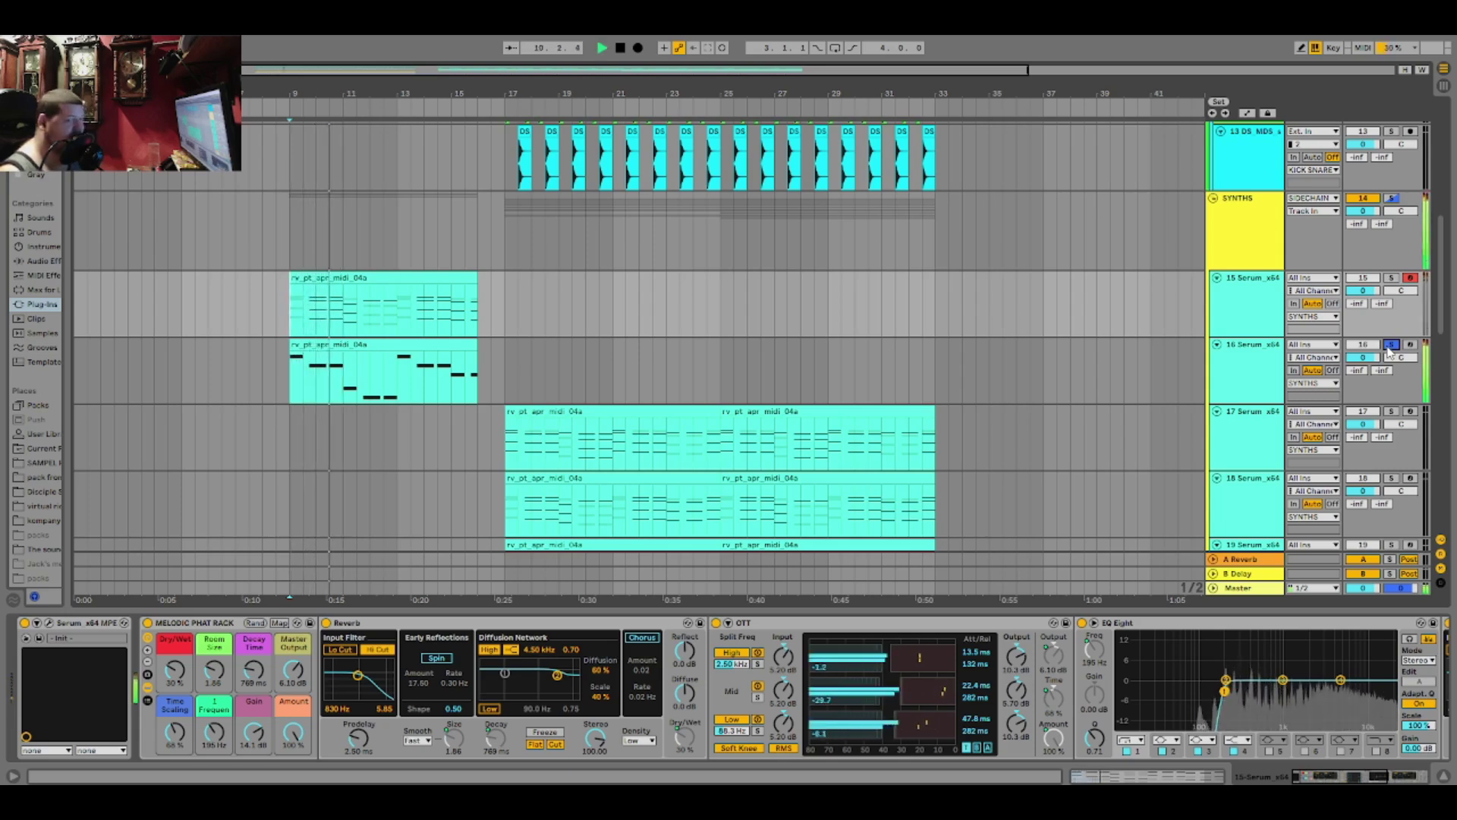
{"action": "left_click", "coordinate": [1390, 346]}
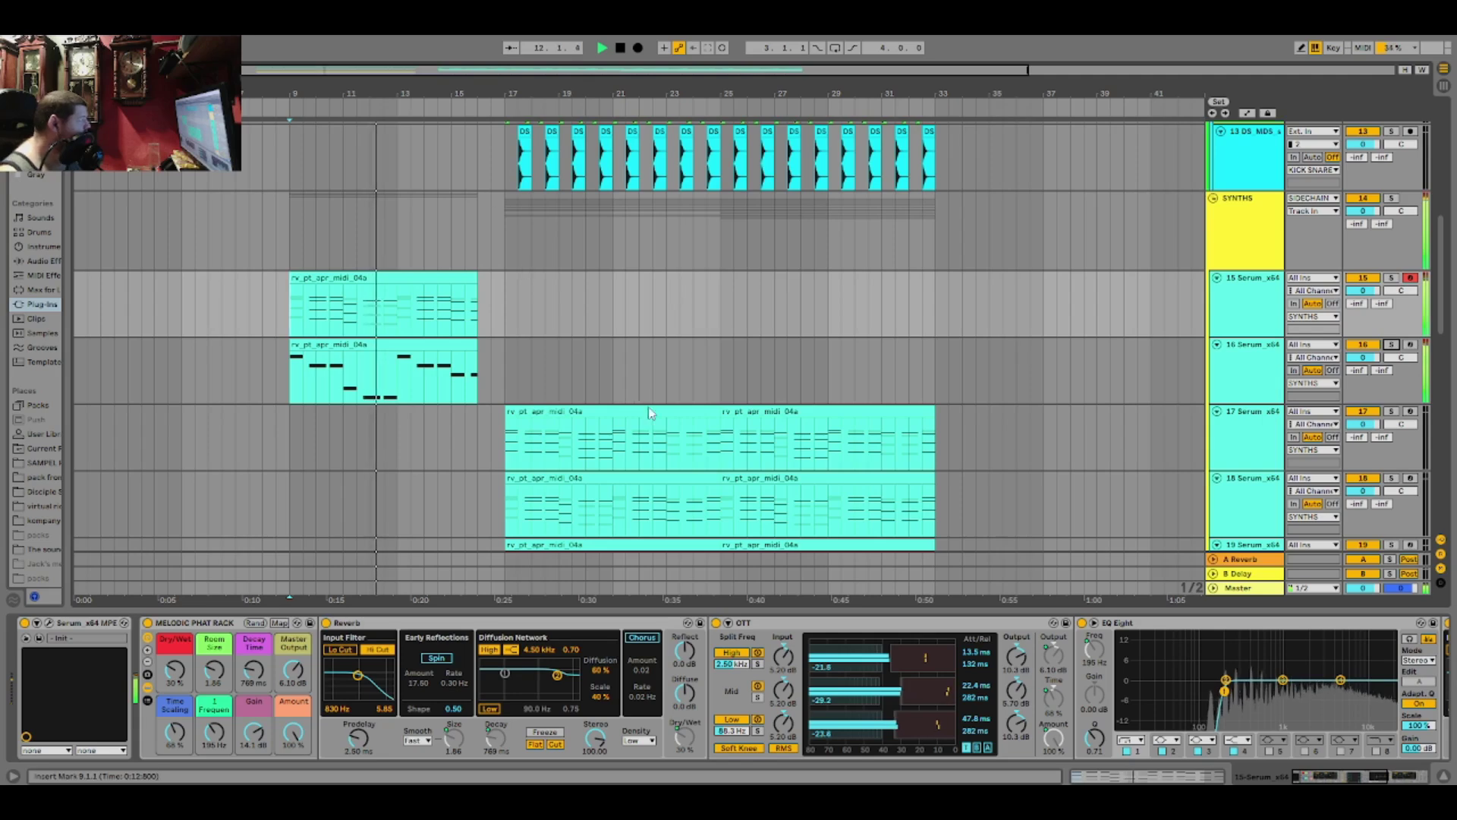
Solo the FX group and play the buildup effects from bar 9
{"action": "scroll", "coordinate": [463, 415], "scroll_direction": "down", "scroll_amount": 10}
{"action": "scroll", "coordinate": [425, 402], "scroll_direction": "down", "scroll_amount": 5}
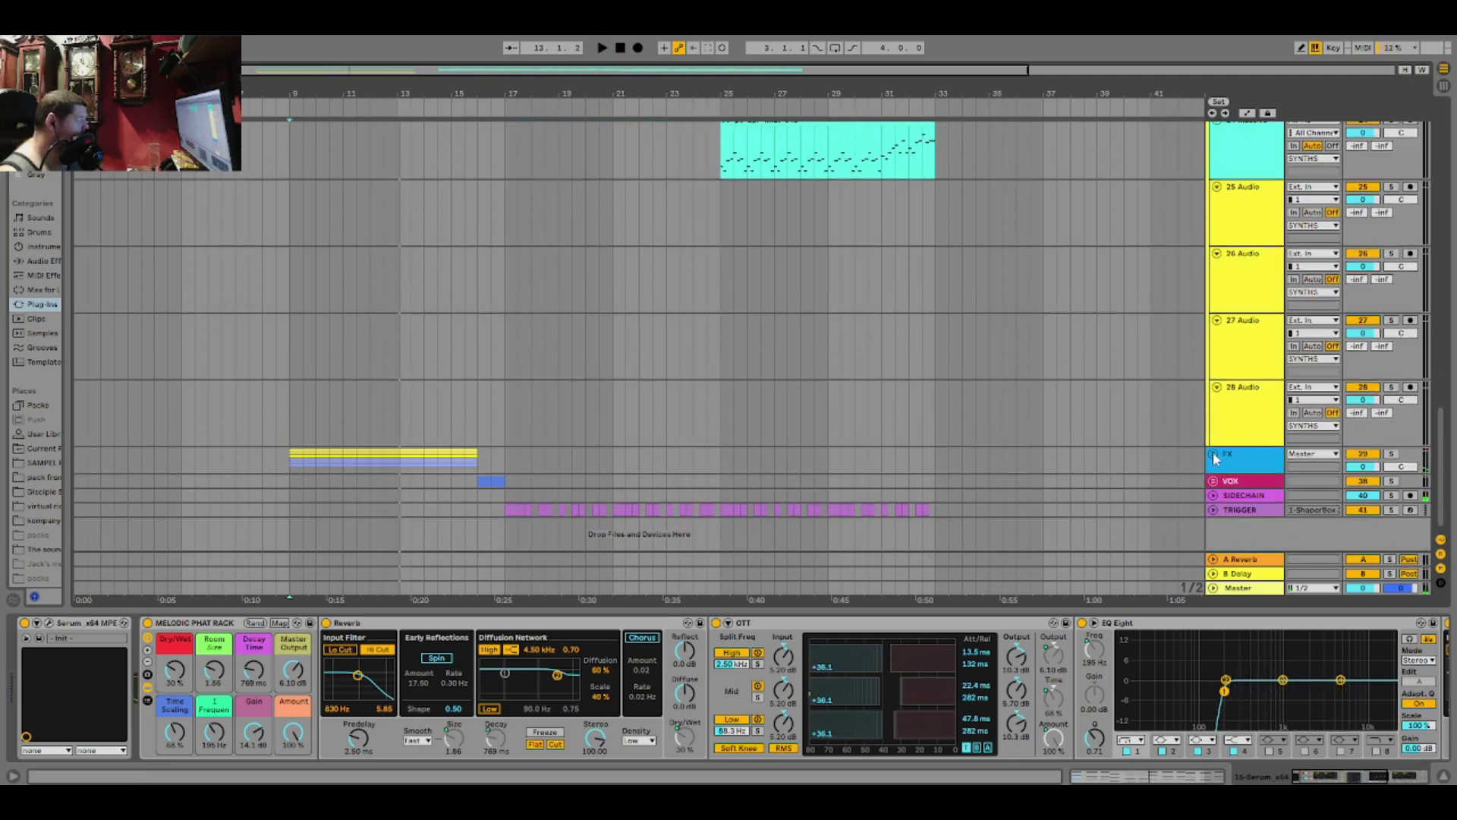
{"action": "left_click", "coordinate": [1395, 455]}
{"action": "key", "text": "space"}
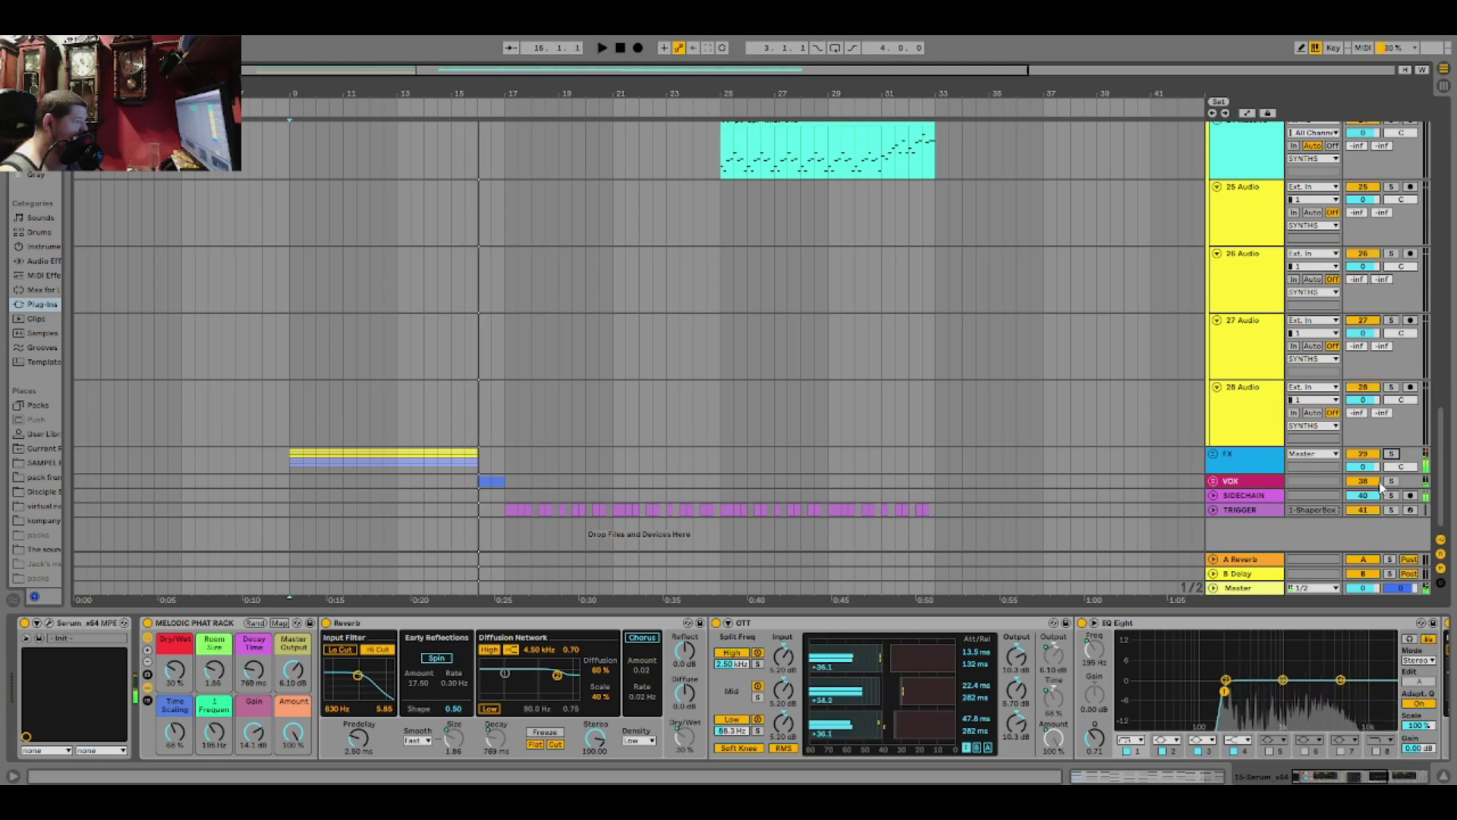
Solo the VOX group and play the vocal clip from bar 16
{"action": "left_click", "coordinate": [1391, 481]}
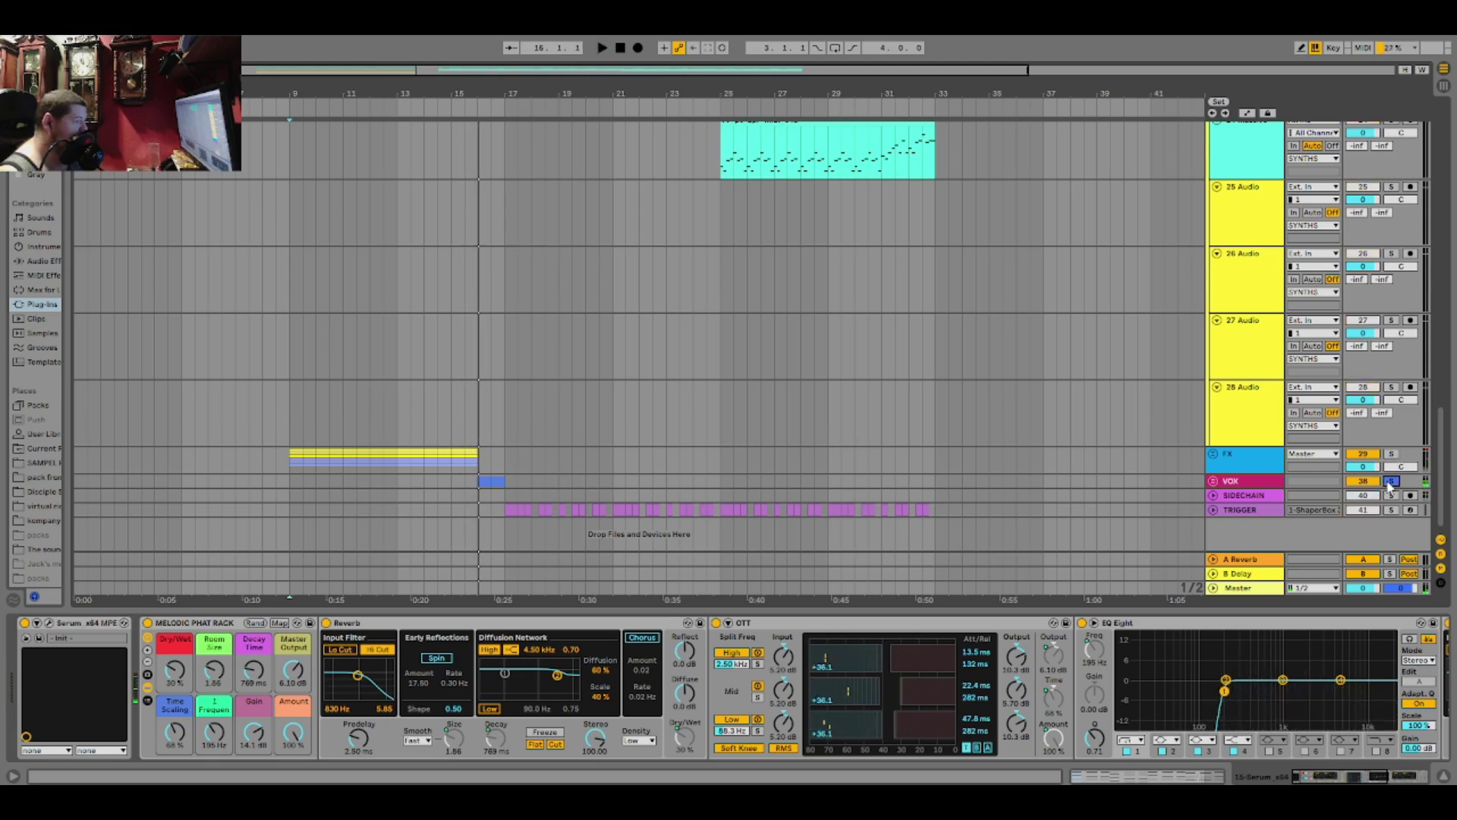
{"action": "left_click", "coordinate": [481, 494]}
{"action": "key", "text": "space"}
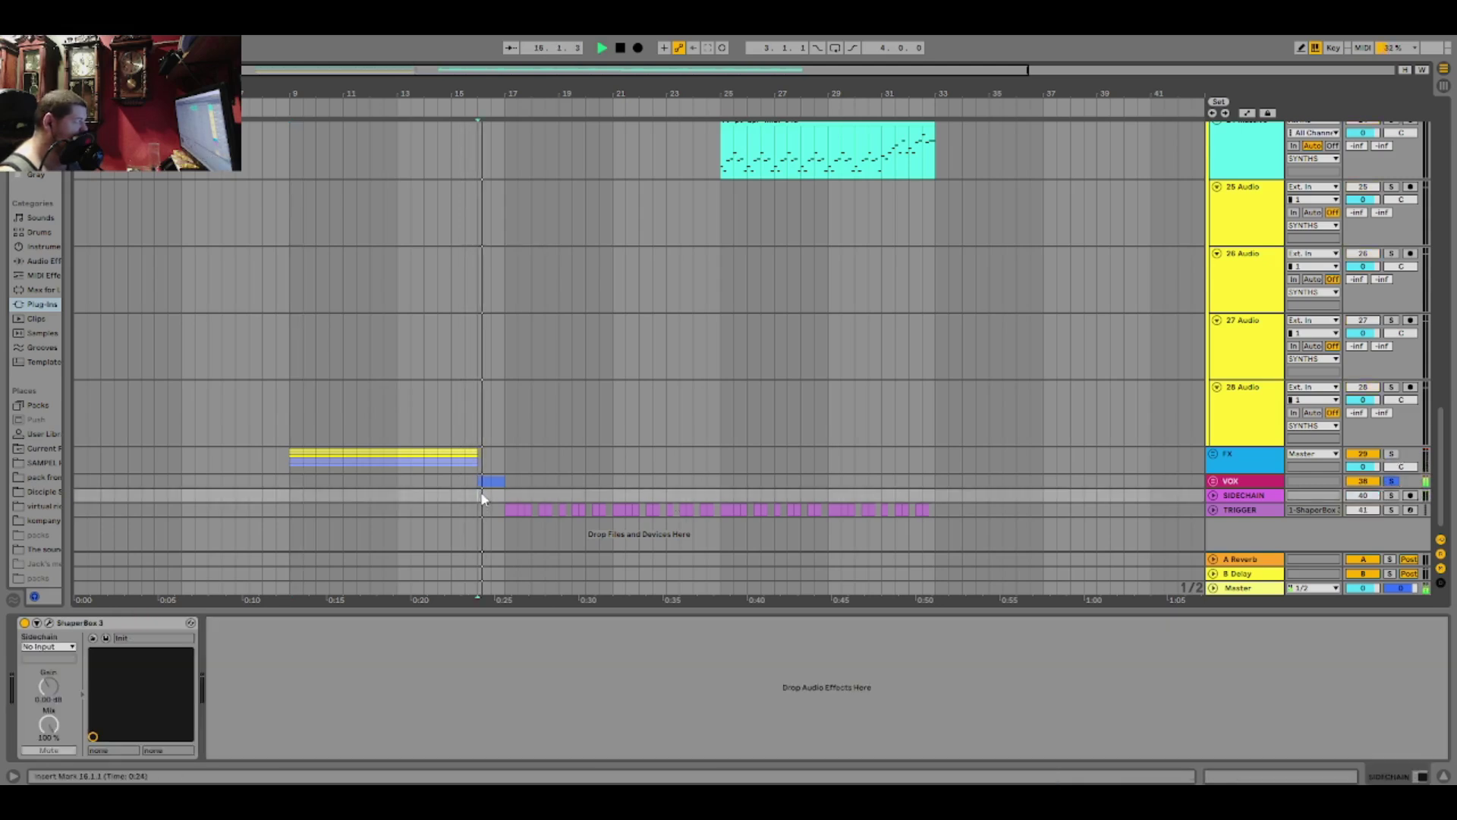
{"action": "left_click", "coordinate": [1249, 484]}
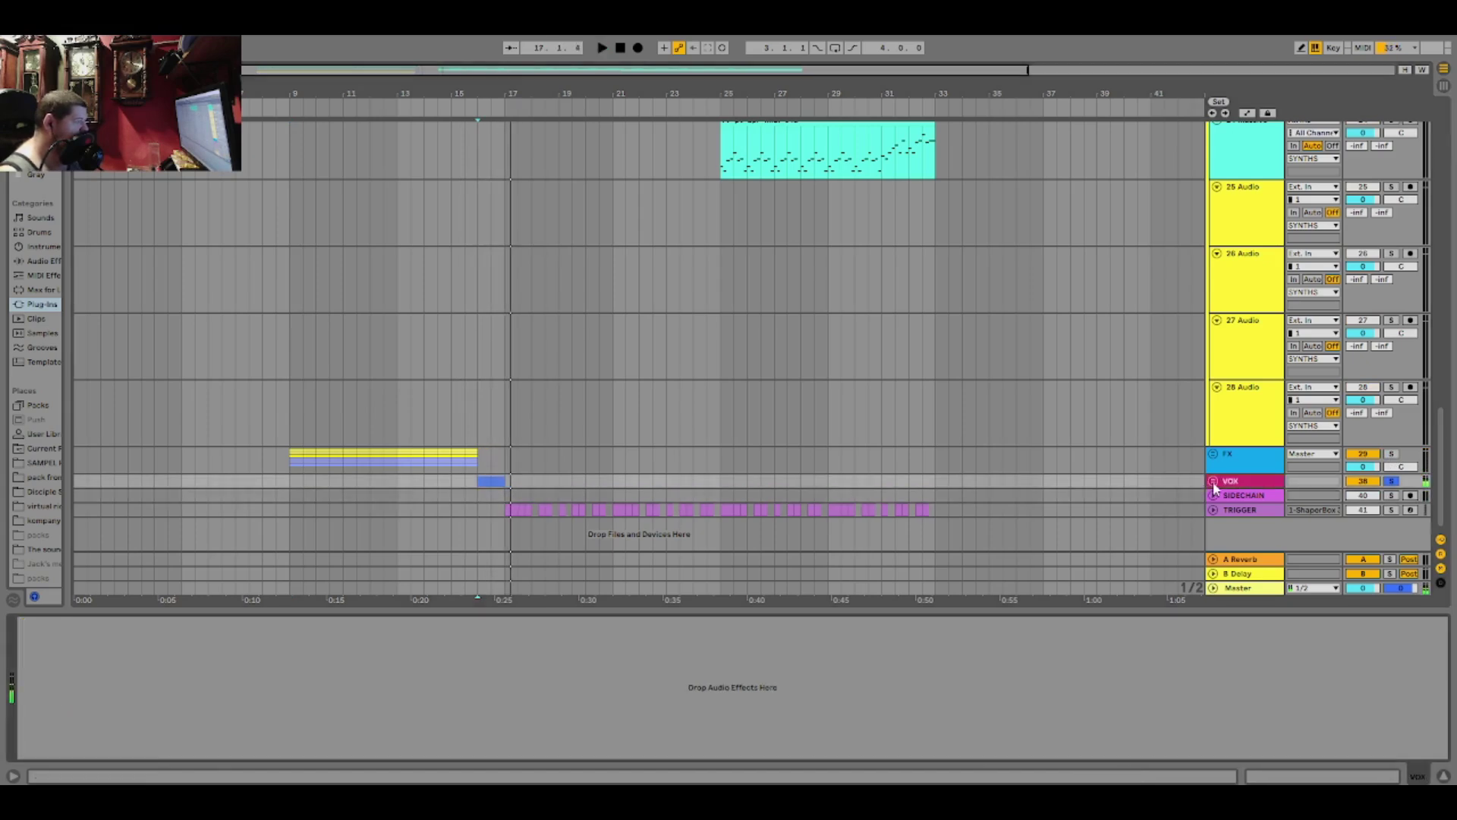
Expand the VOX group and open the LittleAlterBoy plug-in on its vocal track
{"action": "left_click", "coordinate": [1213, 483]}
{"action": "left_click", "coordinate": [1222, 458]}
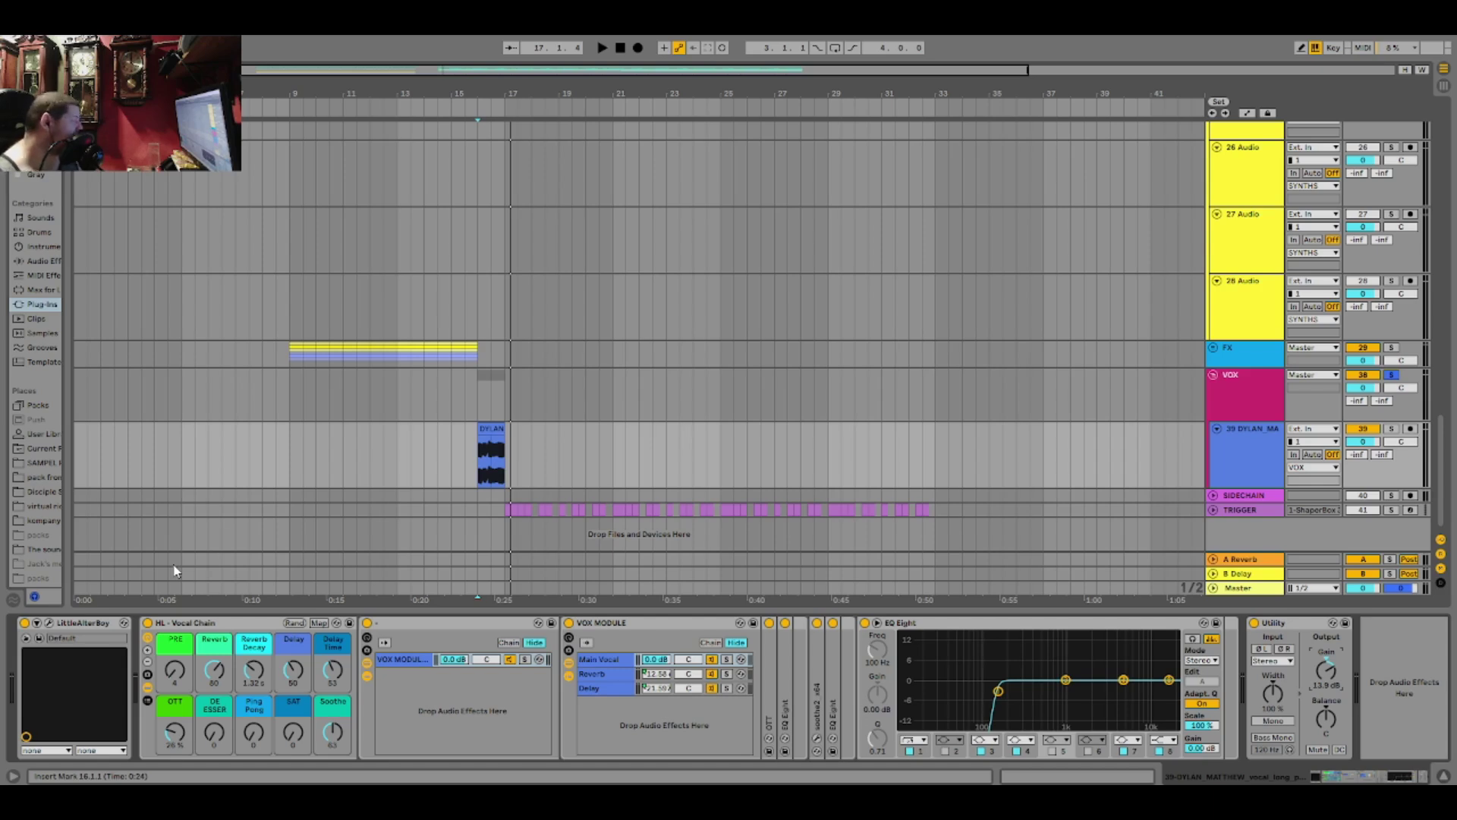
{"action": "left_click", "coordinate": [48, 624]}
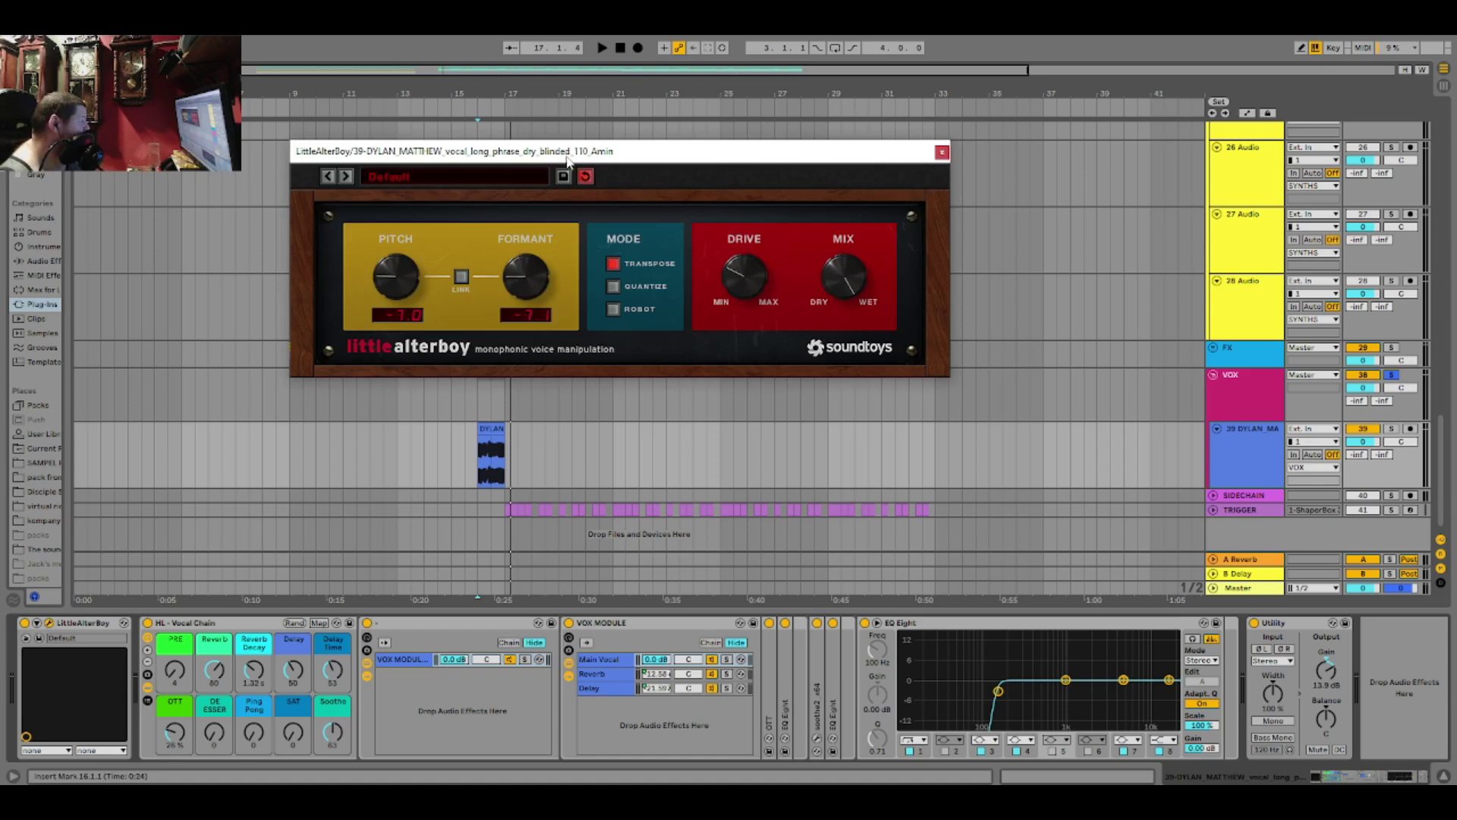
Play the vocal from bar 16 with its effects, and compare it with LittleAlterBoy, HL - Vocal Chain and Utility bypassed
{"action": "key", "text": "space"}
{"action": "left_click", "coordinate": [27, 630]}
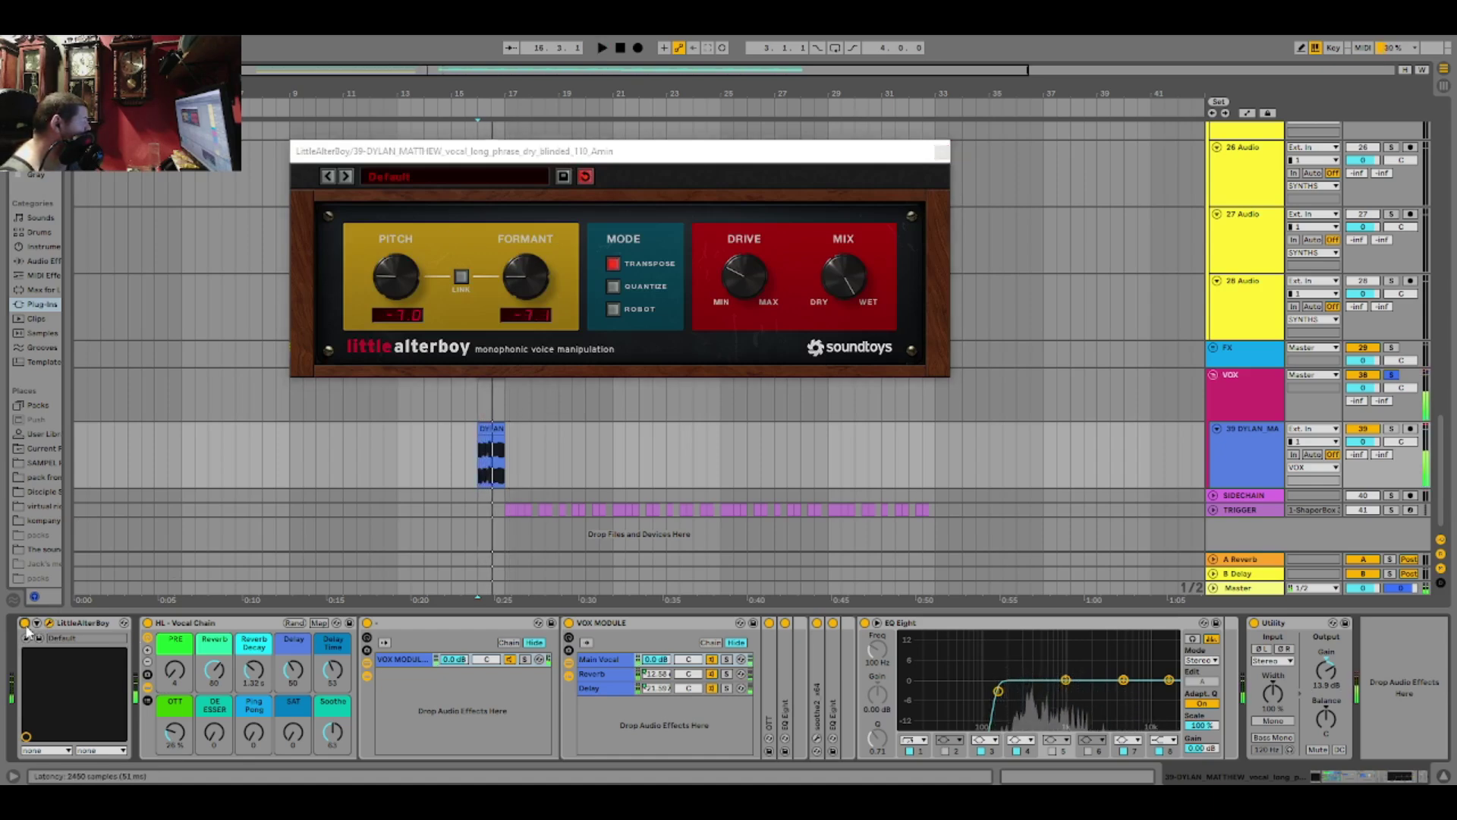
{"action": "left_click", "coordinate": [24, 623]}
{"action": "left_click", "coordinate": [148, 623]}
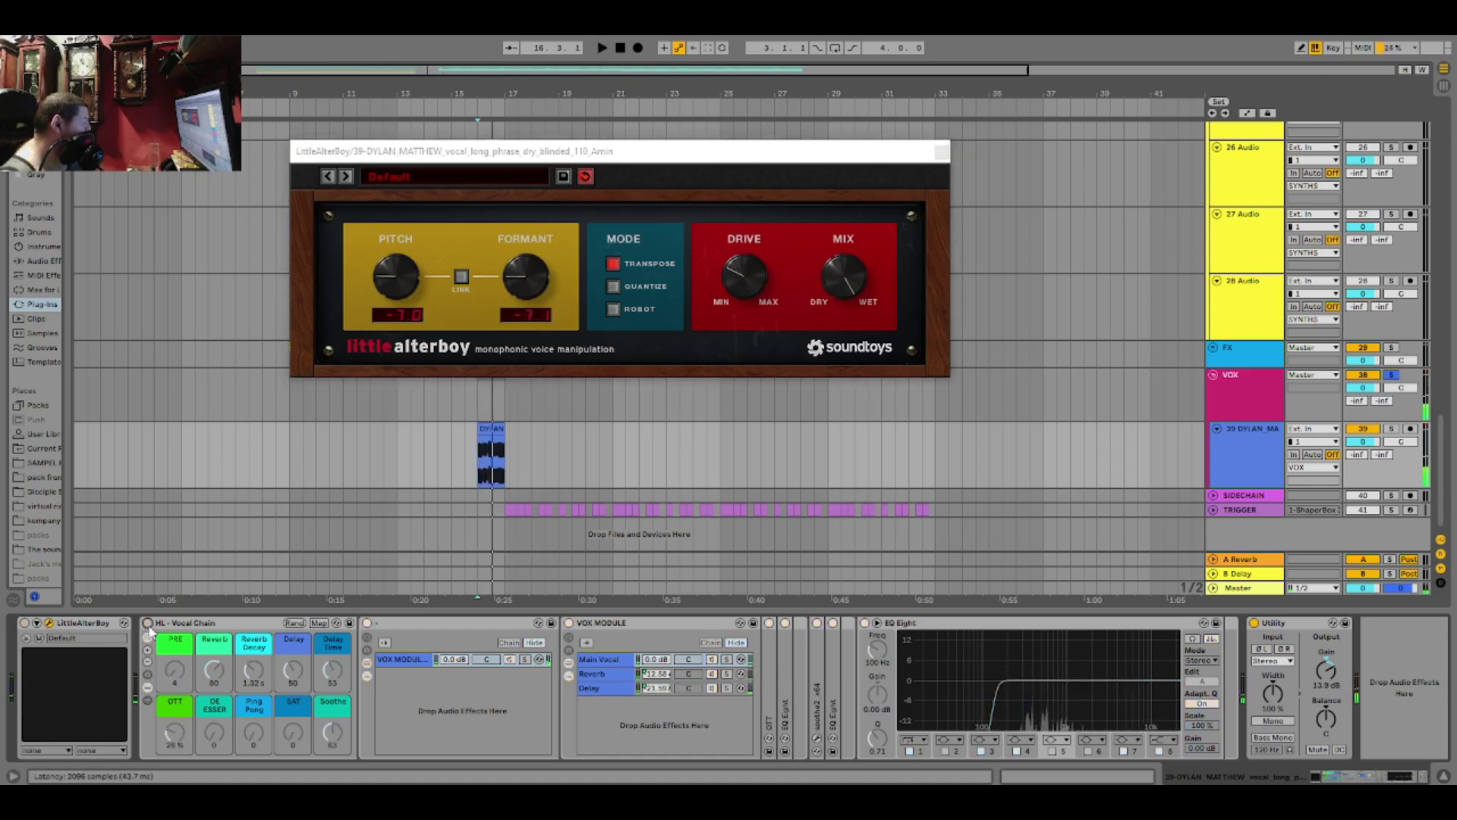
{"action": "left_click", "coordinate": [1255, 624]}
{"action": "key", "text": "space"}
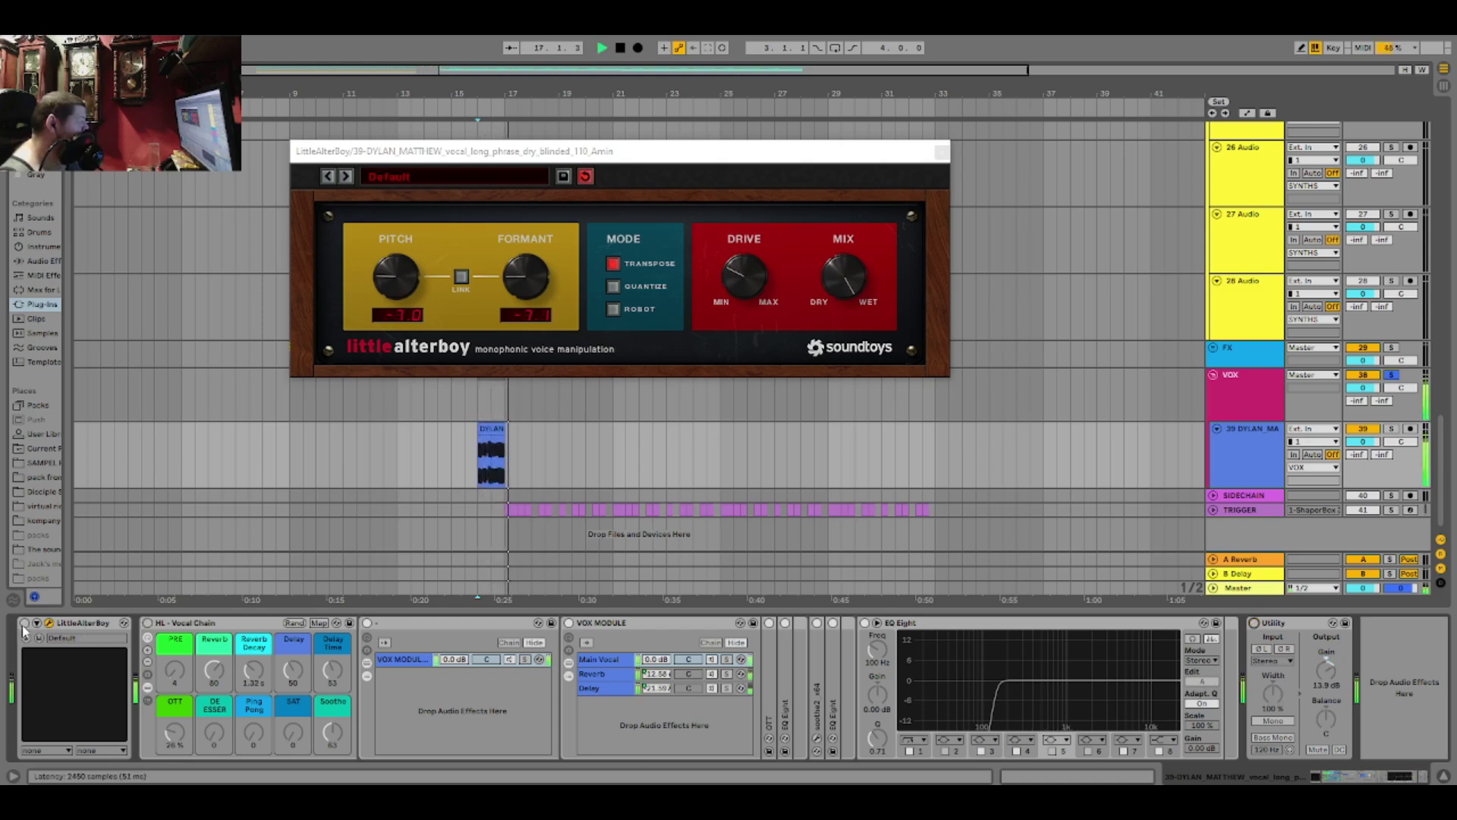
{"action": "key", "text": "space"}
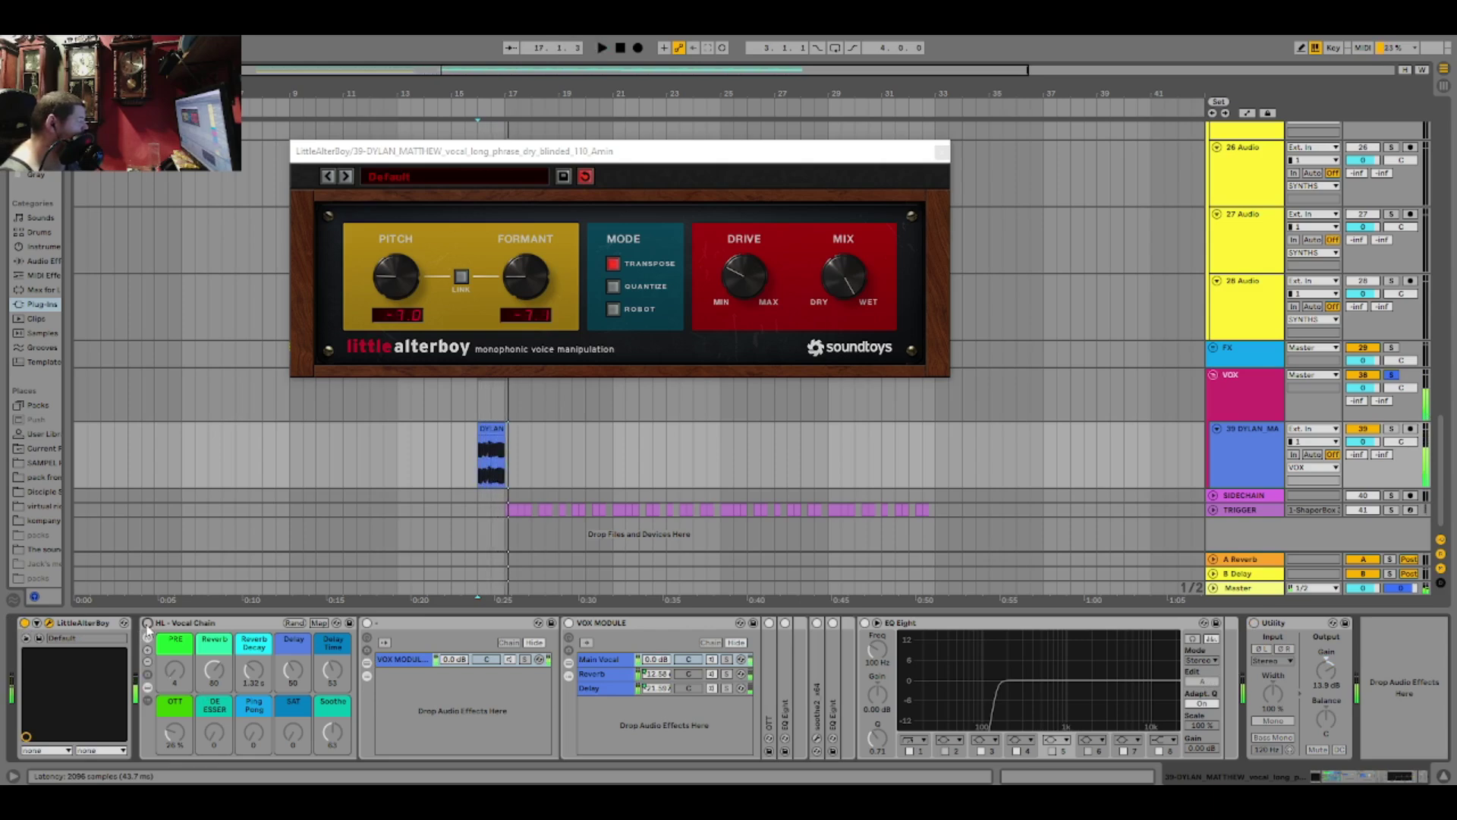
Turn HL - Vocal Chain and Utility back on, replay the processed vocal from bar 16, and close the LittleAlterBoy window
{"action": "left_click", "coordinate": [148, 625]}
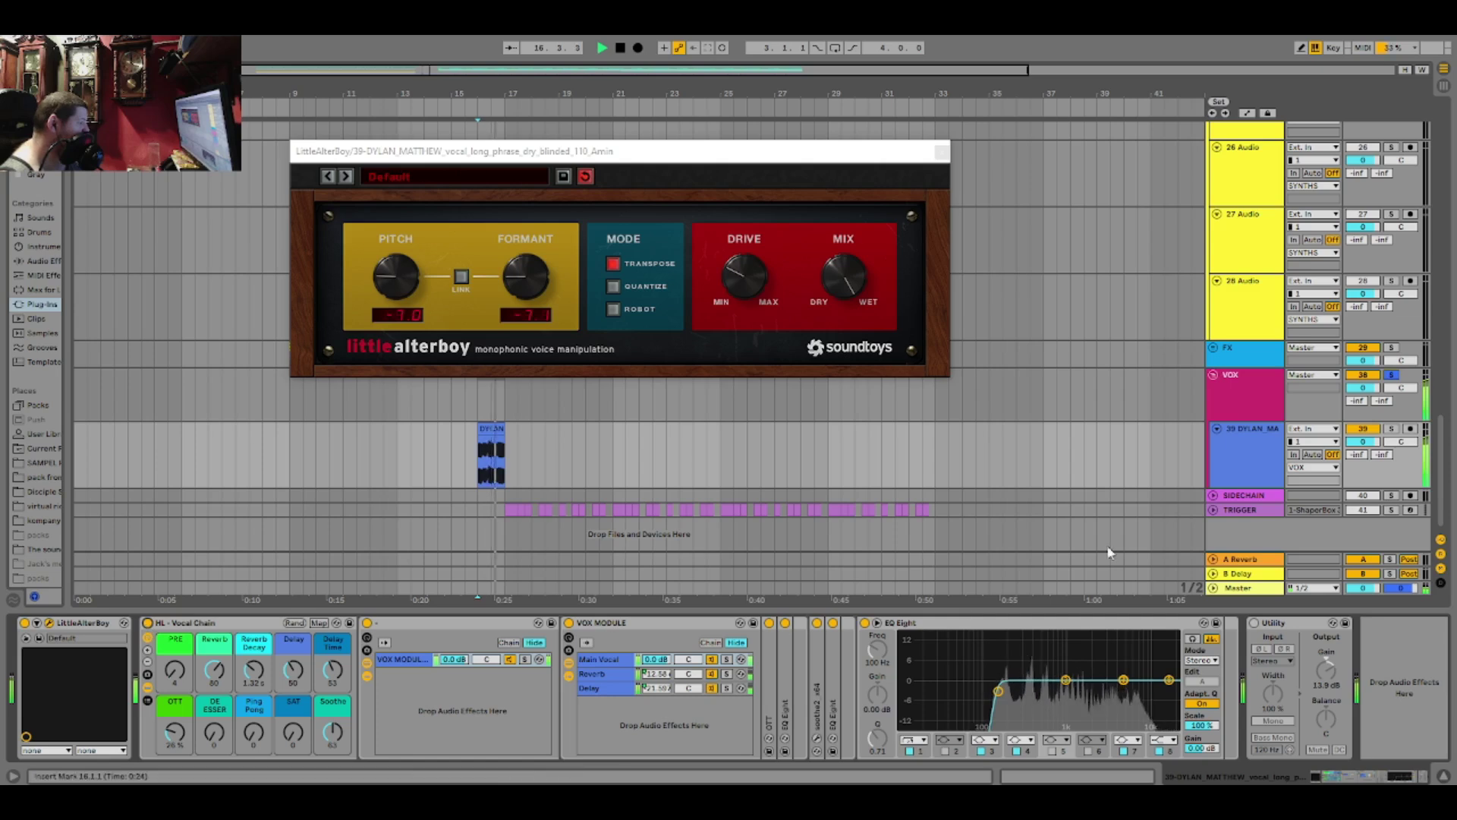
{"action": "key", "text": "space"}
{"action": "left_click", "coordinate": [1256, 623]}
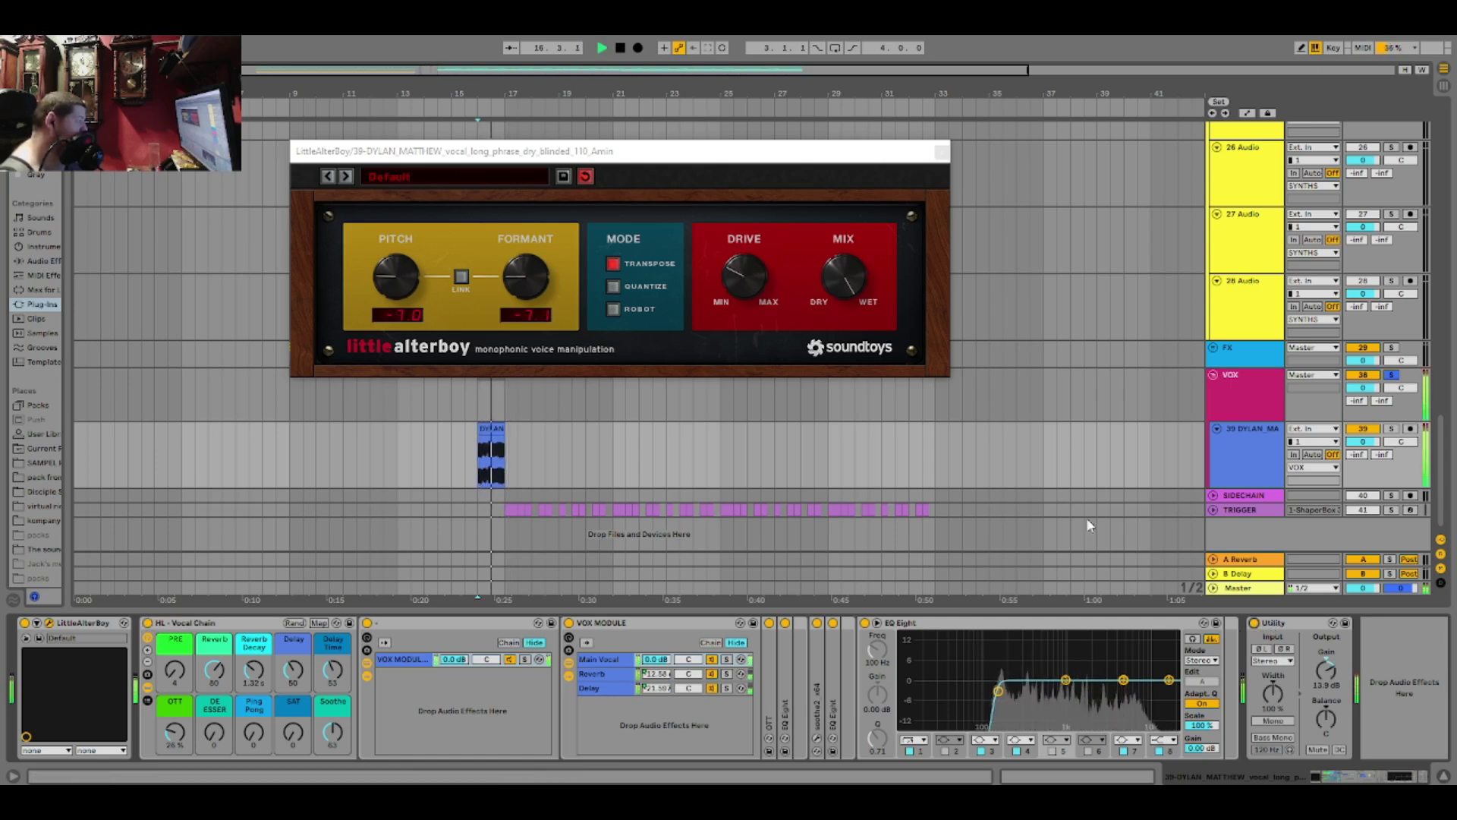
{"action": "left_click", "coordinate": [942, 151]}
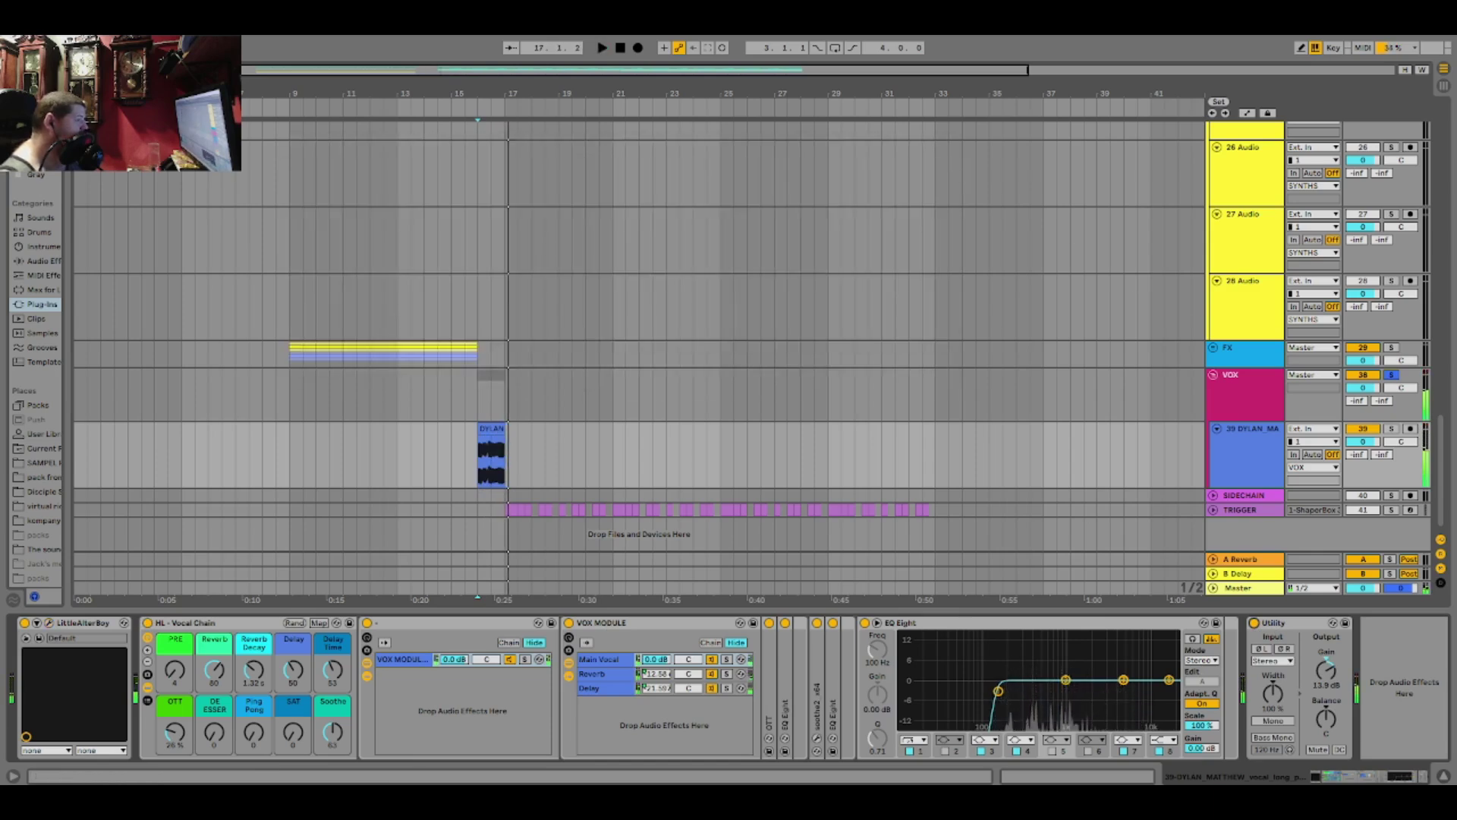
Unsolo and collapse the VOX group
{"action": "left_click", "coordinate": [1392, 375]}
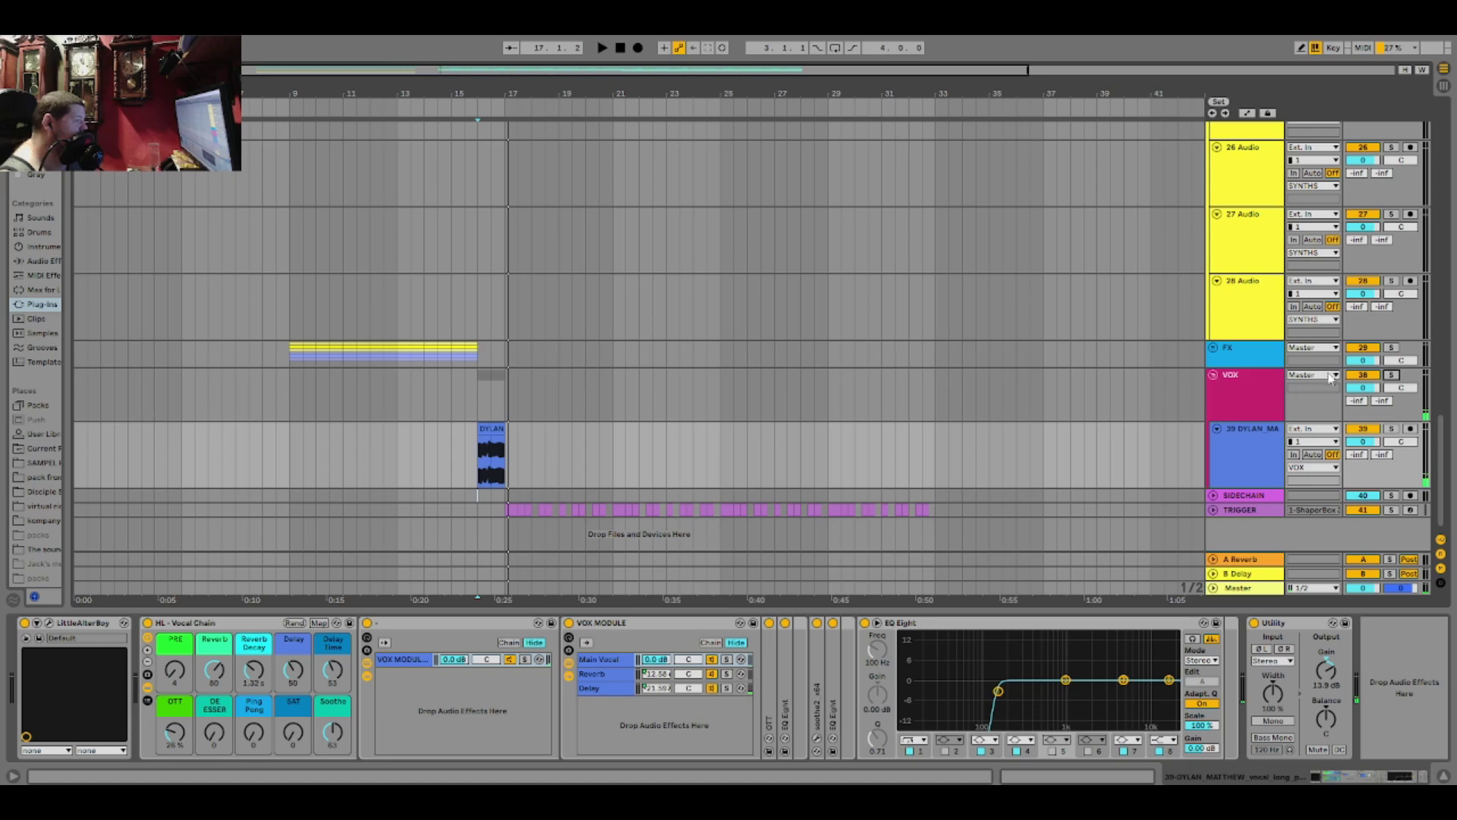
{"action": "left_click", "coordinate": [1246, 394]}
{"action": "left_click", "coordinate": [1213, 375]}
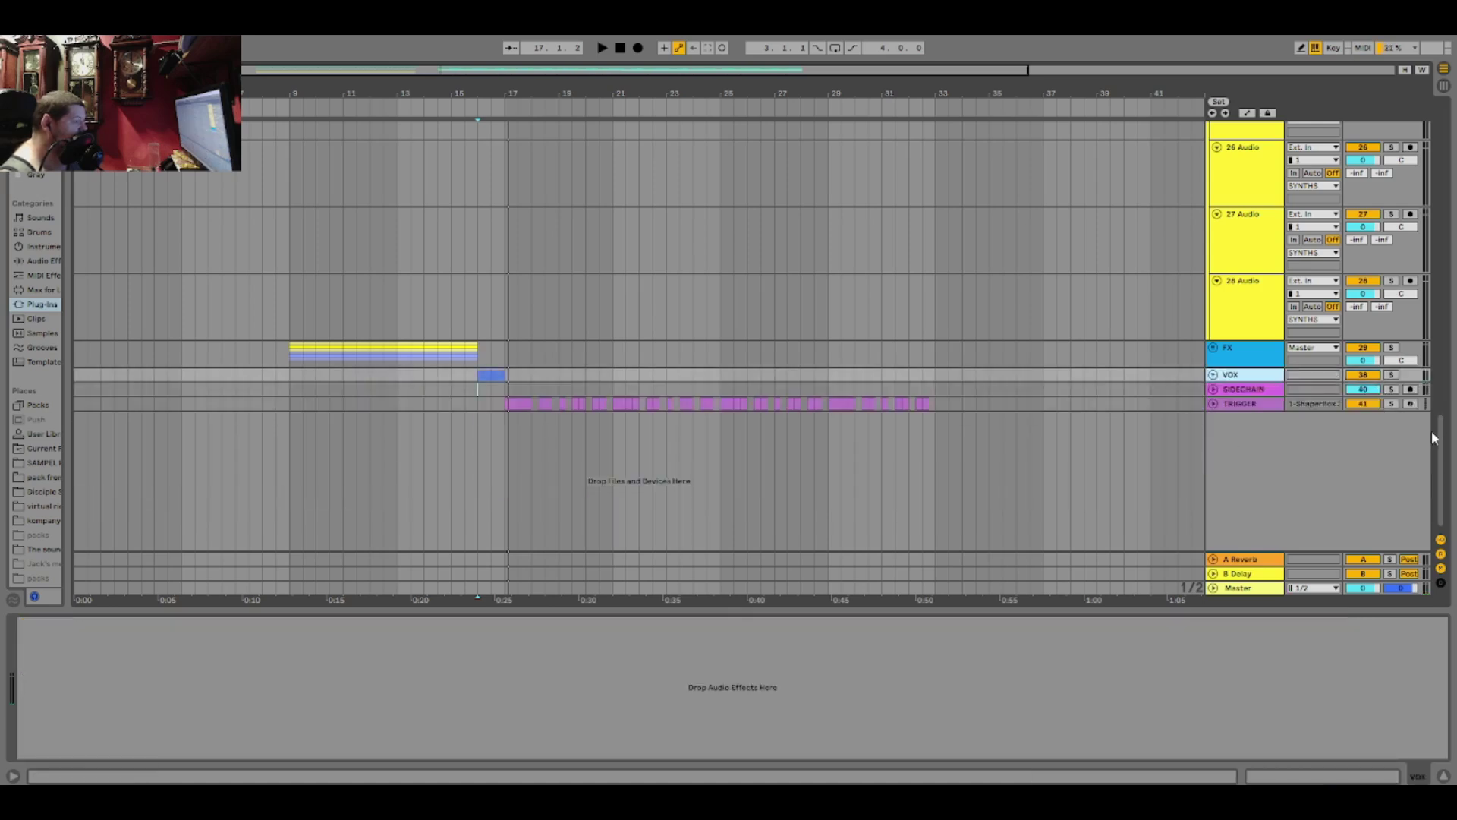
Solo the drum tops loop on track 9 and play it from bar 17
{"action": "left_click_drag", "start_coordinate": [1435, 438], "coordinate": [1404, 114]}
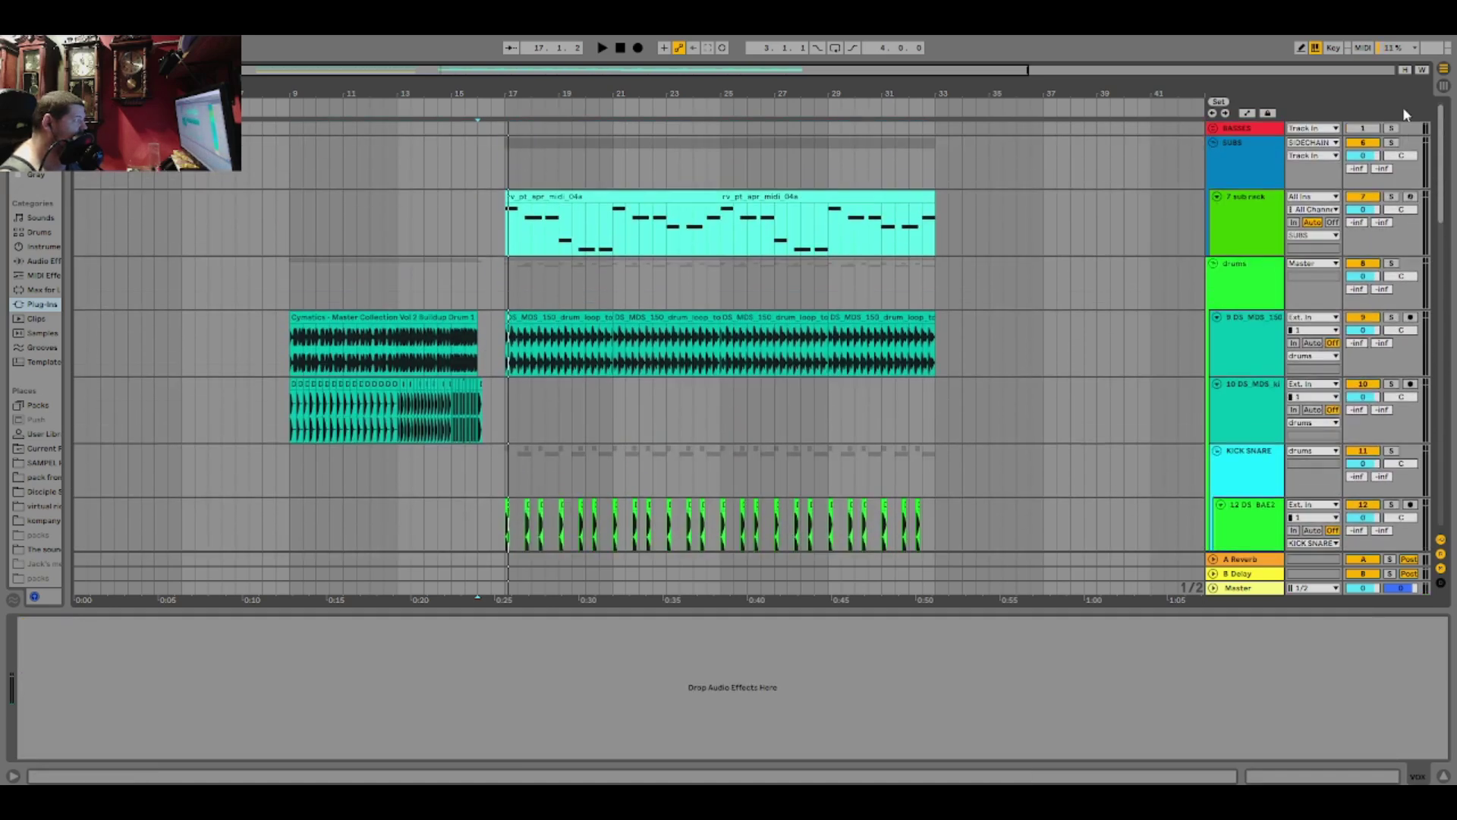
{"action": "left_click", "coordinate": [508, 407]}
{"action": "key", "text": "plus"}
{"action": "key", "text": "plus"}
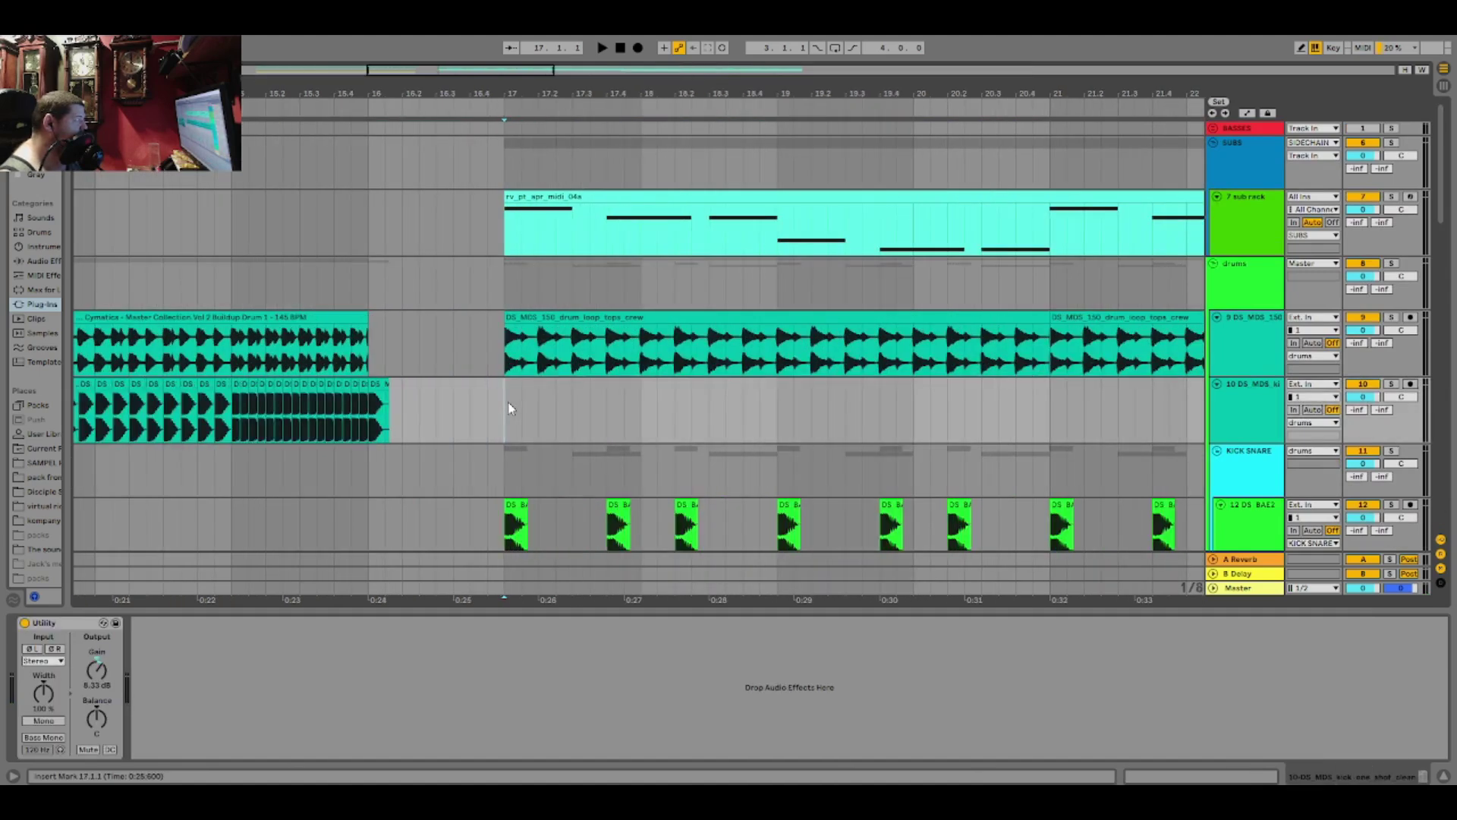
{"action": "key", "text": "plus"}
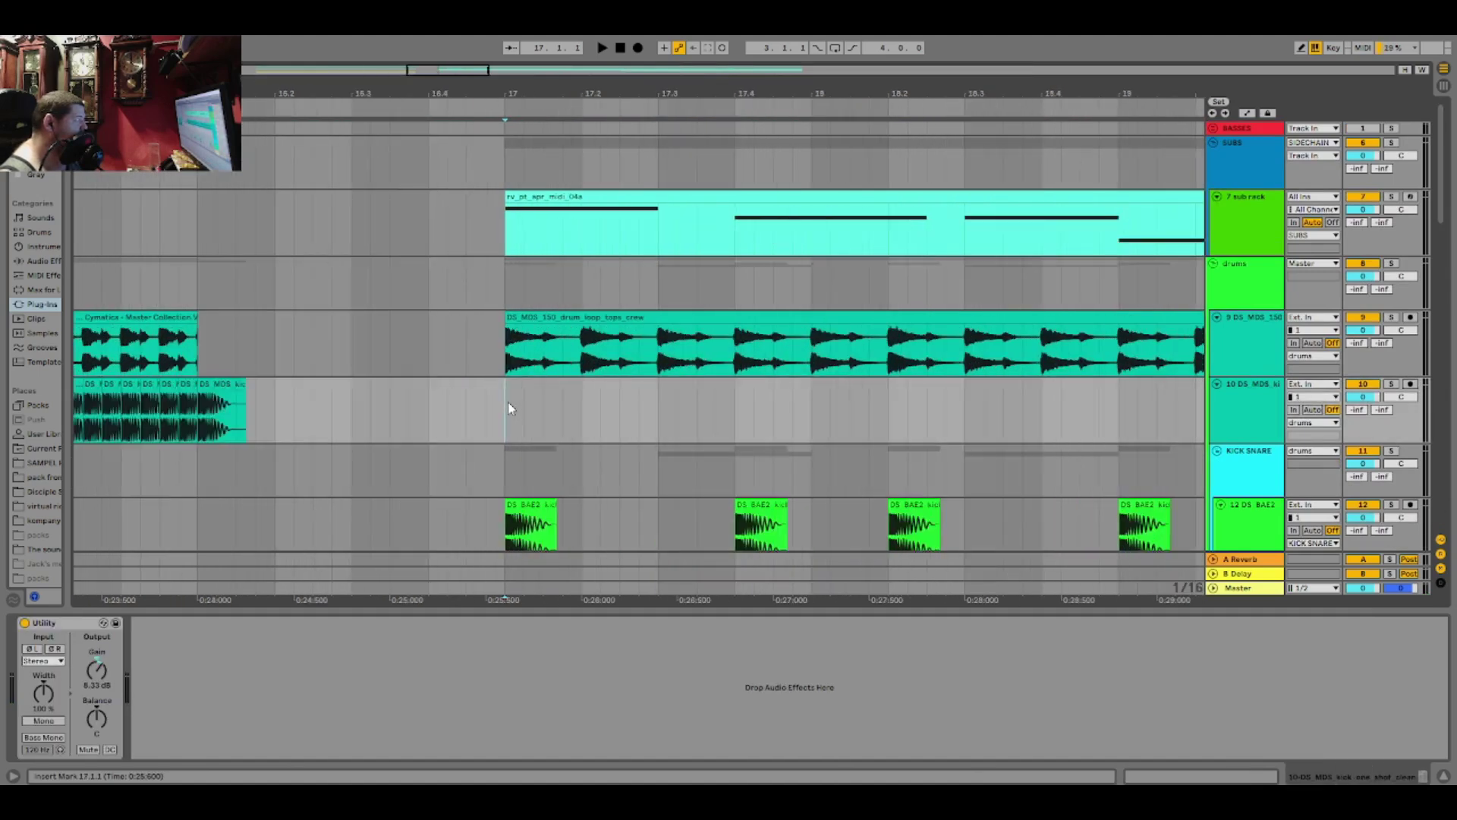
{"action": "left_click", "coordinate": [1393, 317]}
{"action": "key", "text": "space"}
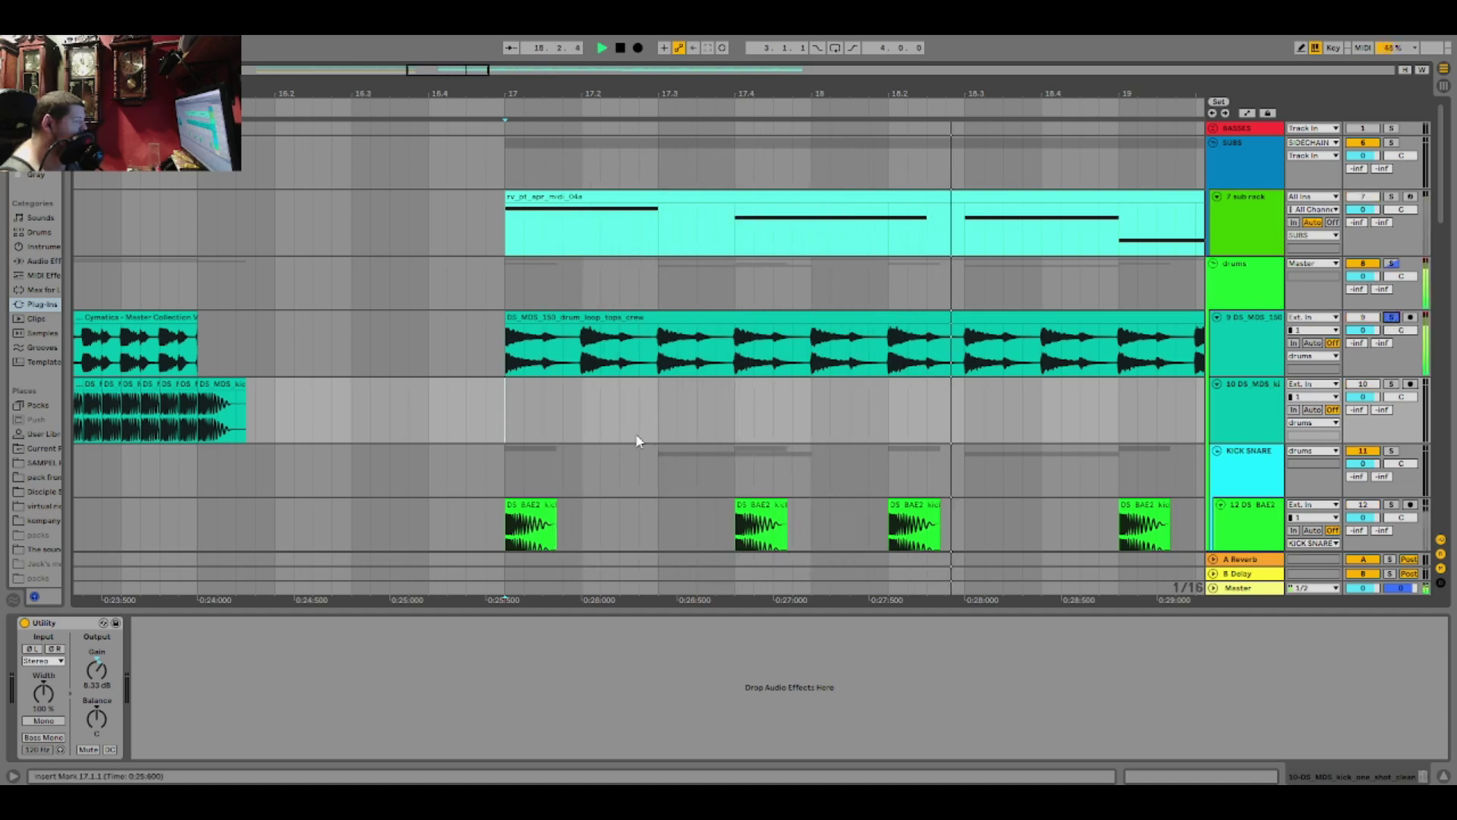
{"action": "key", "text": "space"}
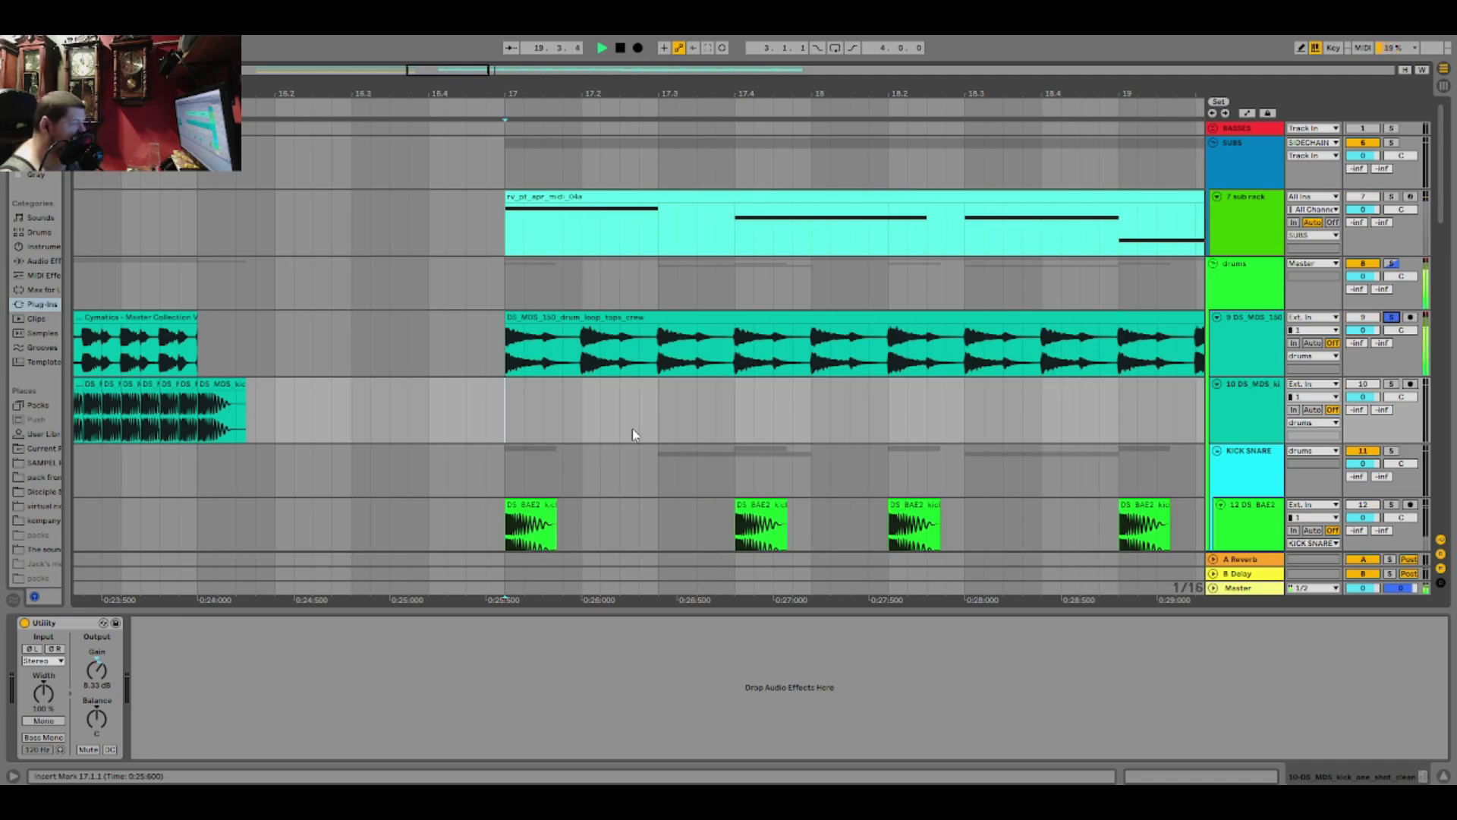
Solo the KICK SNARE group, play its pattern from bar 17, and unsolo it
{"action": "scroll", "coordinate": [635, 434], "scroll_direction": "down", "scroll_amount": 2}
{"action": "scroll", "coordinate": [639, 434], "scroll_direction": "down", "scroll_amount": 2}
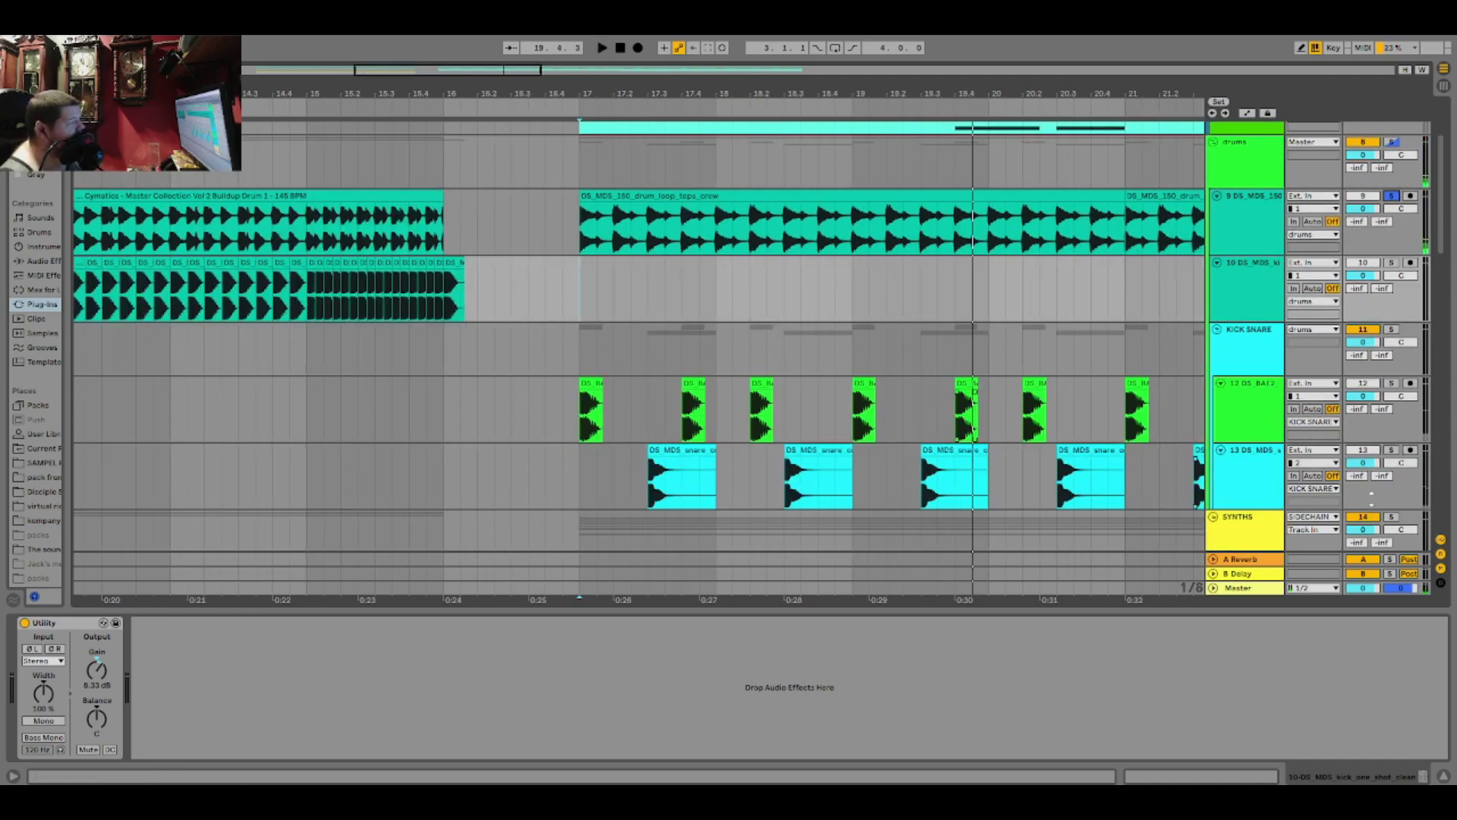
{"action": "left_click", "coordinate": [1393, 330]}
{"action": "key", "text": "space"}
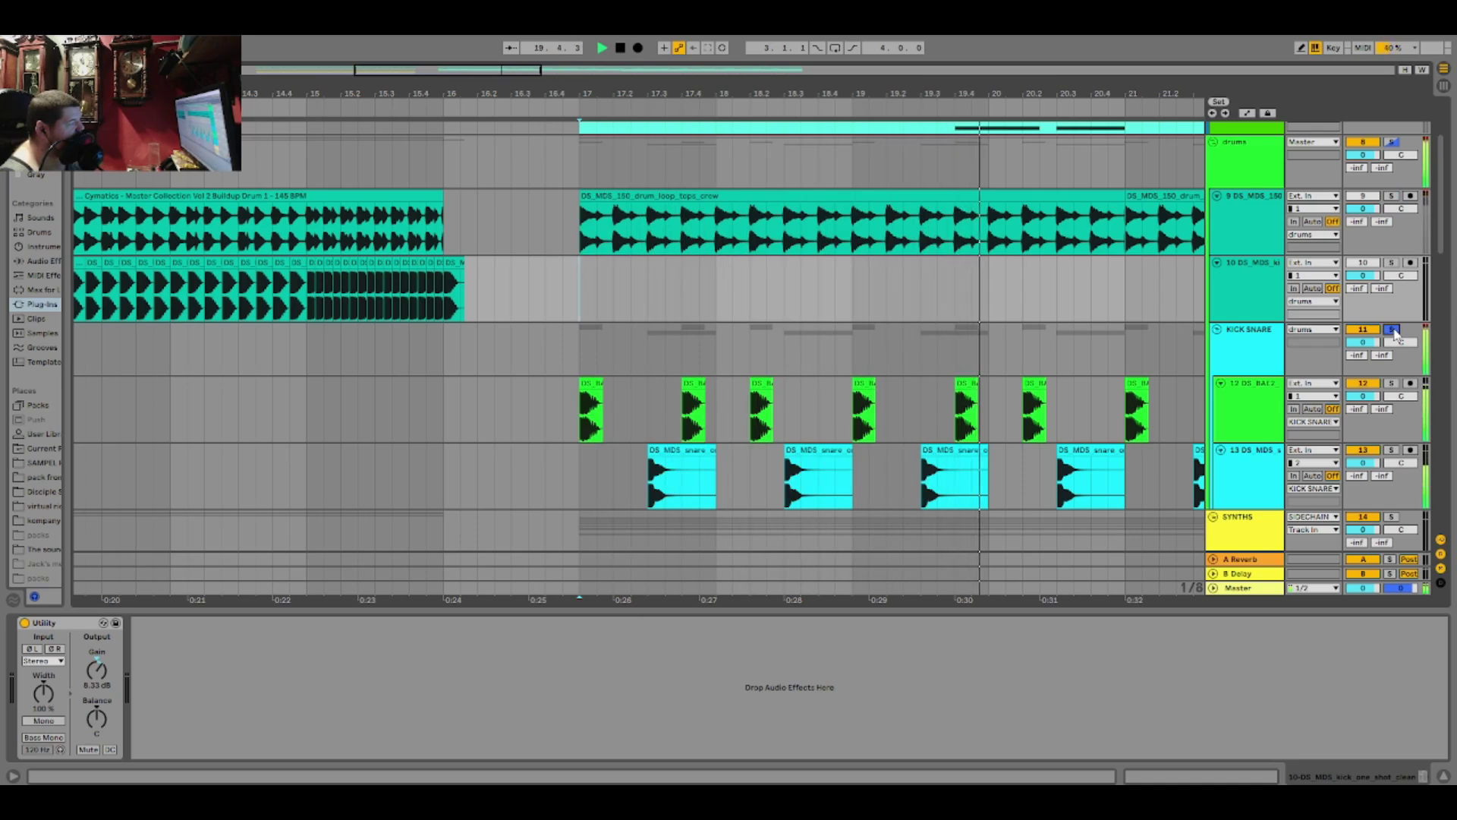
{"action": "key", "text": "space"}
{"action": "left_click", "coordinate": [1394, 331]}
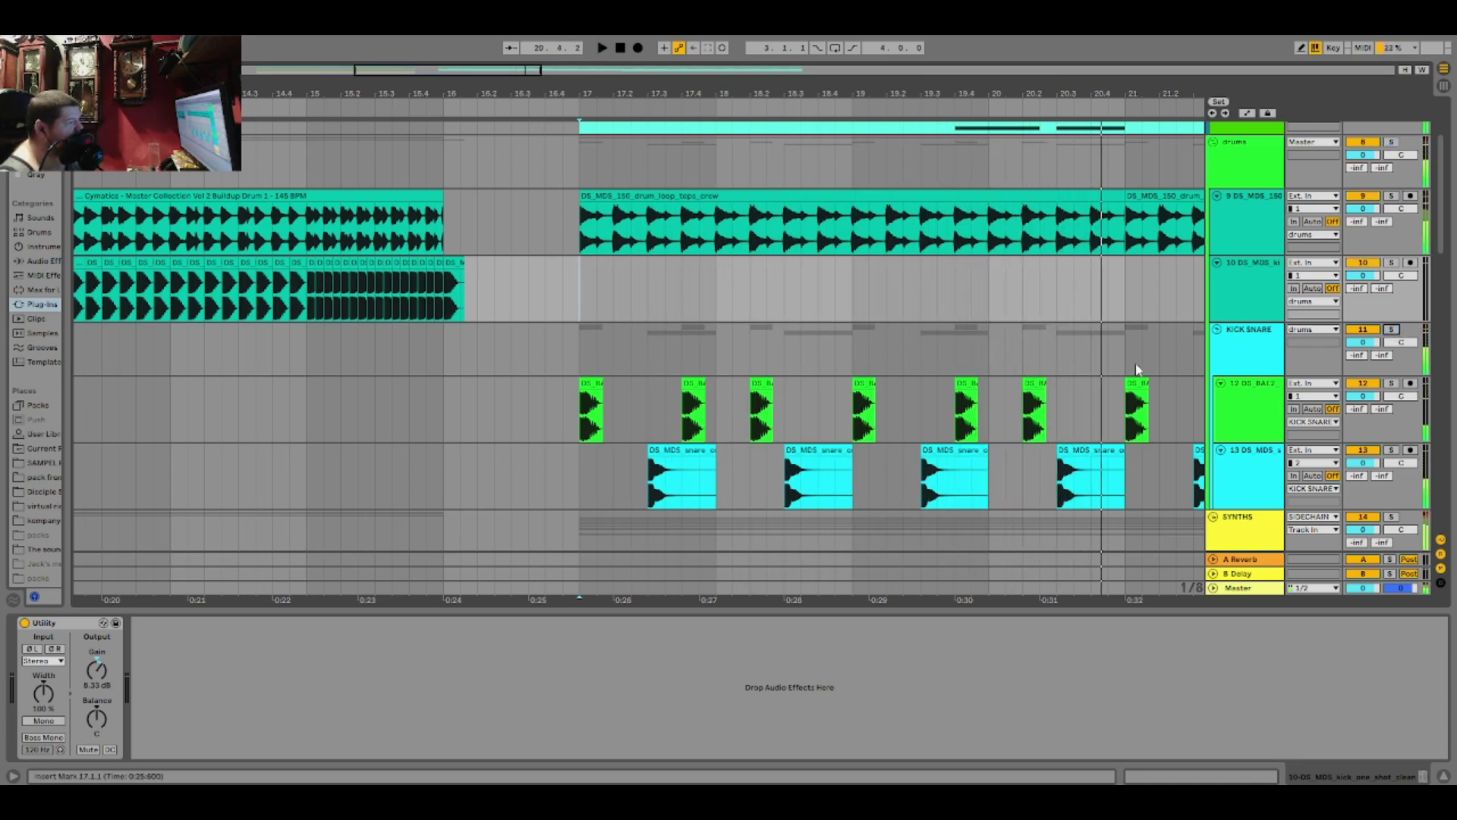
Select the sub rack track, solo it to play the sub bass from bar 17, and unsolo it
{"action": "scroll", "coordinate": [1092, 380], "scroll_direction": "down", "scroll_amount": 2}
{"action": "scroll", "coordinate": [987, 289], "scroll_direction": "up", "scroll_amount": 3}
{"action": "left_click", "coordinate": [1418, 182]}
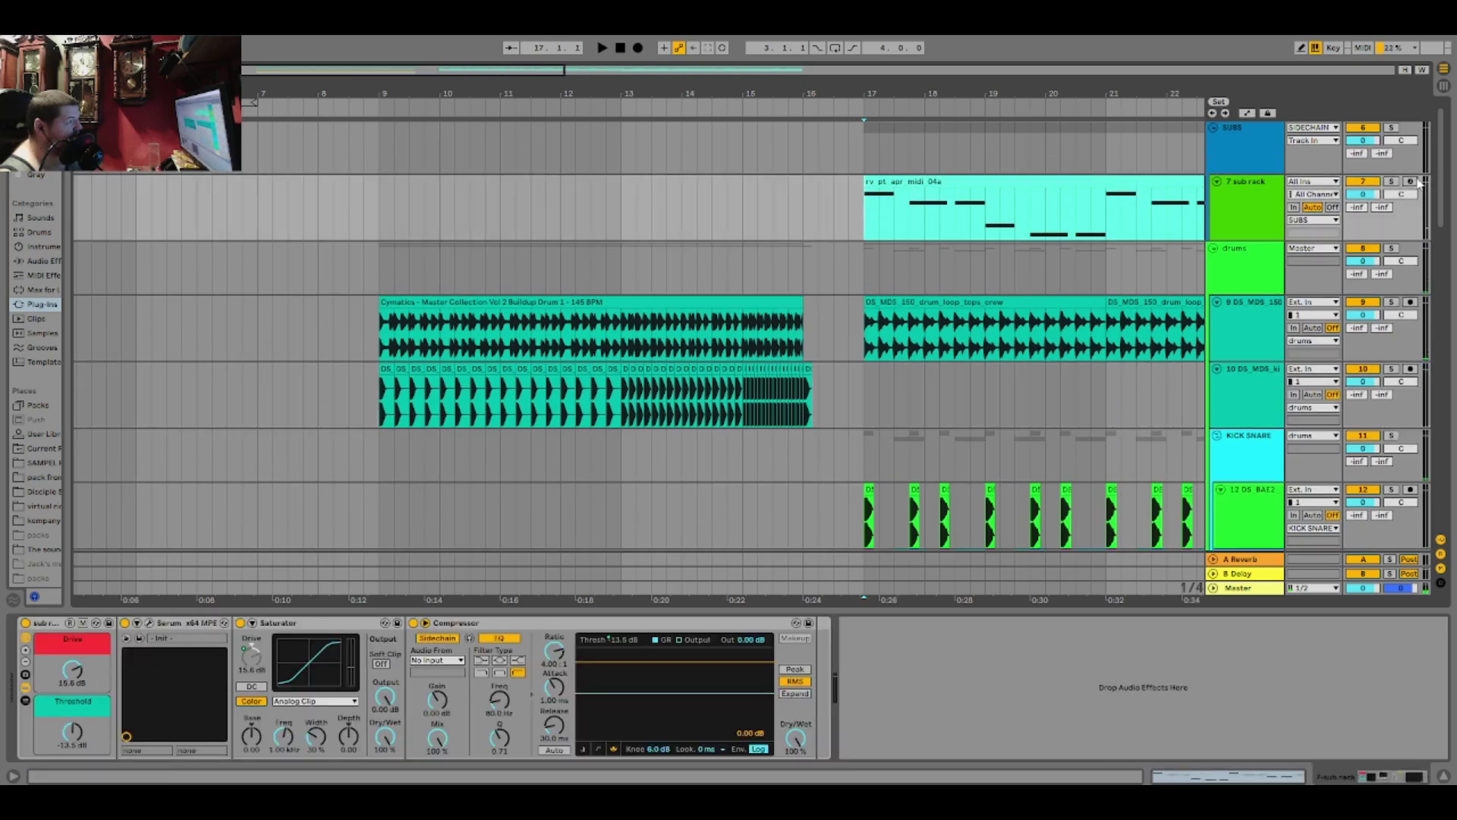
{"action": "left_click", "coordinate": [1390, 182]}
{"action": "key", "text": "space"}
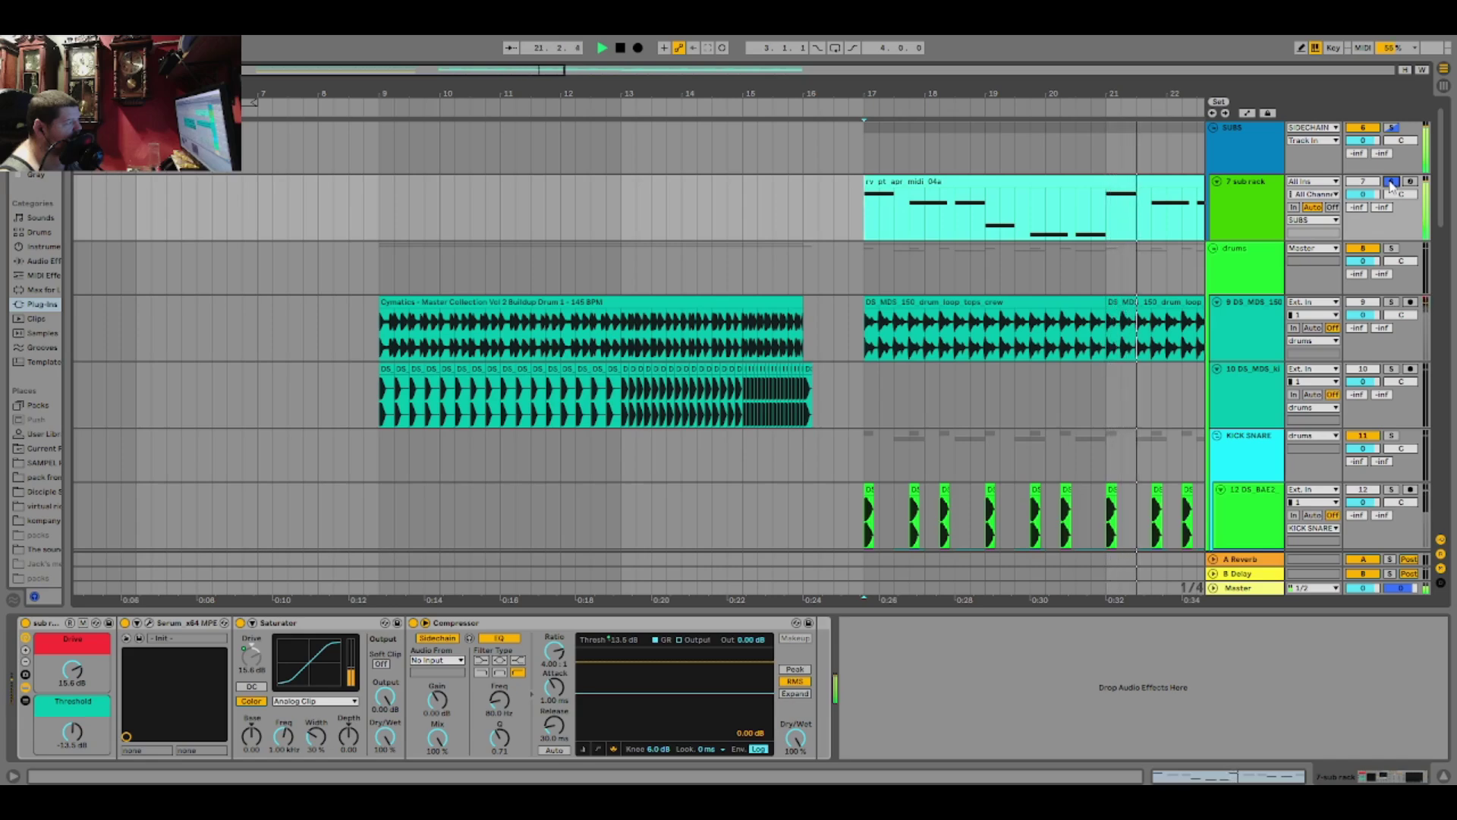
{"action": "key", "text": "space"}
{"action": "left_click", "coordinate": [1391, 183]}
Solo Serum track 17 in the SYNTHS group and play its chords from bar 17
{"action": "scroll", "coordinate": [1031, 291], "scroll_direction": "down", "scroll_amount": 3}
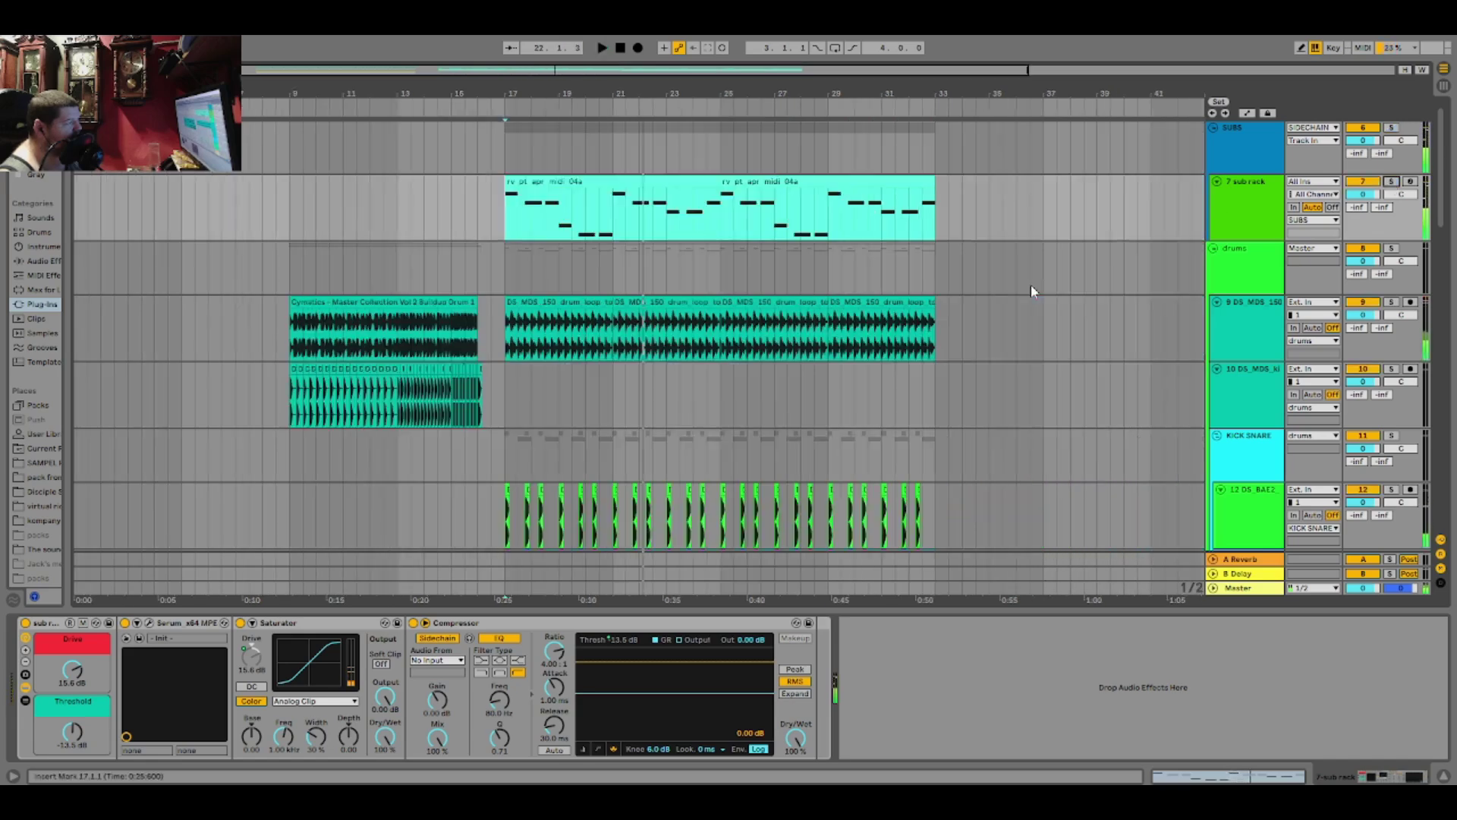
{"action": "scroll", "coordinate": [555, 381], "scroll_direction": "down", "scroll_amount": 8}
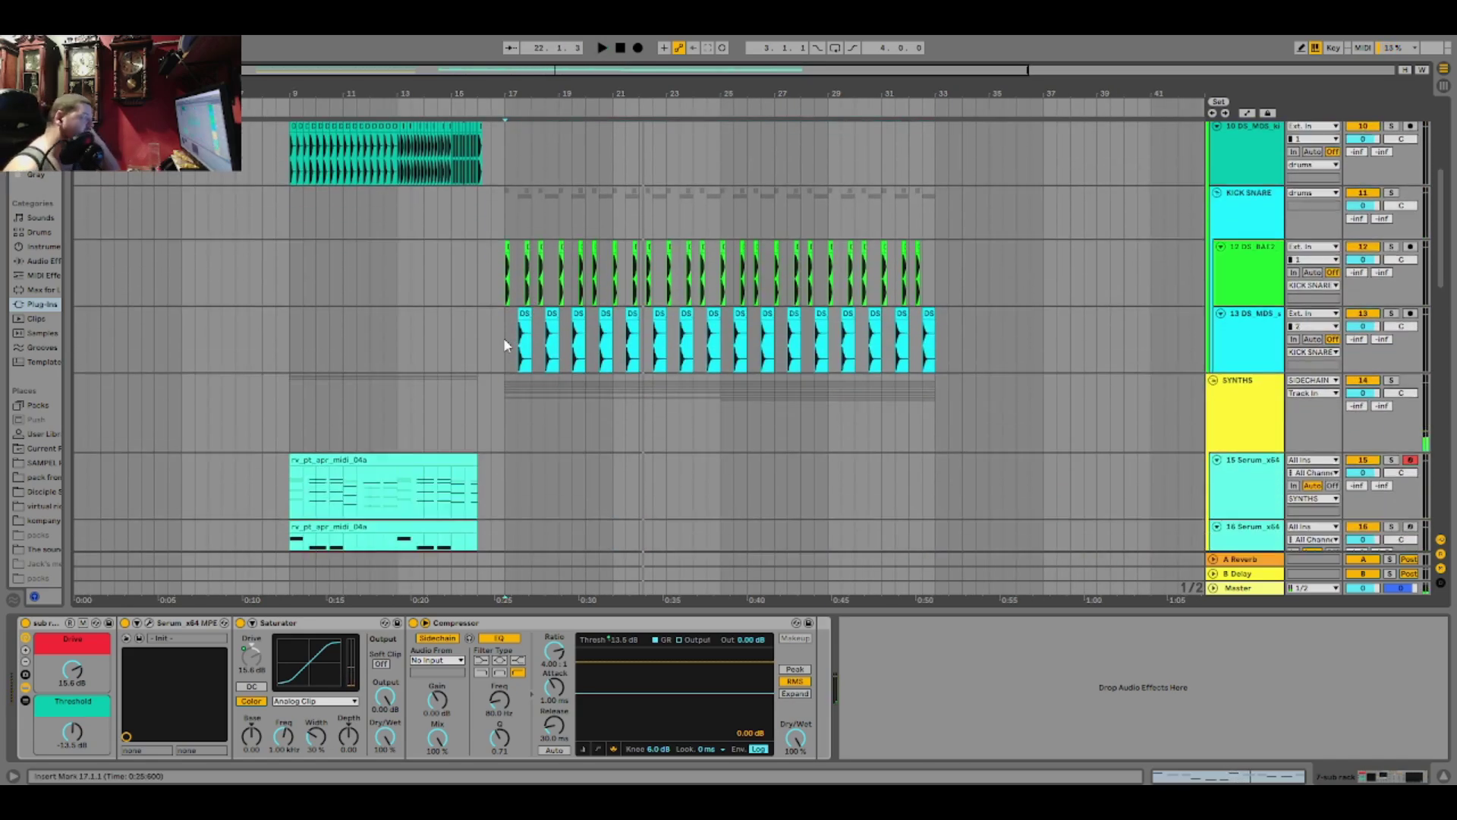
{"action": "scroll", "coordinate": [510, 394], "scroll_direction": "down", "scroll_amount": 5}
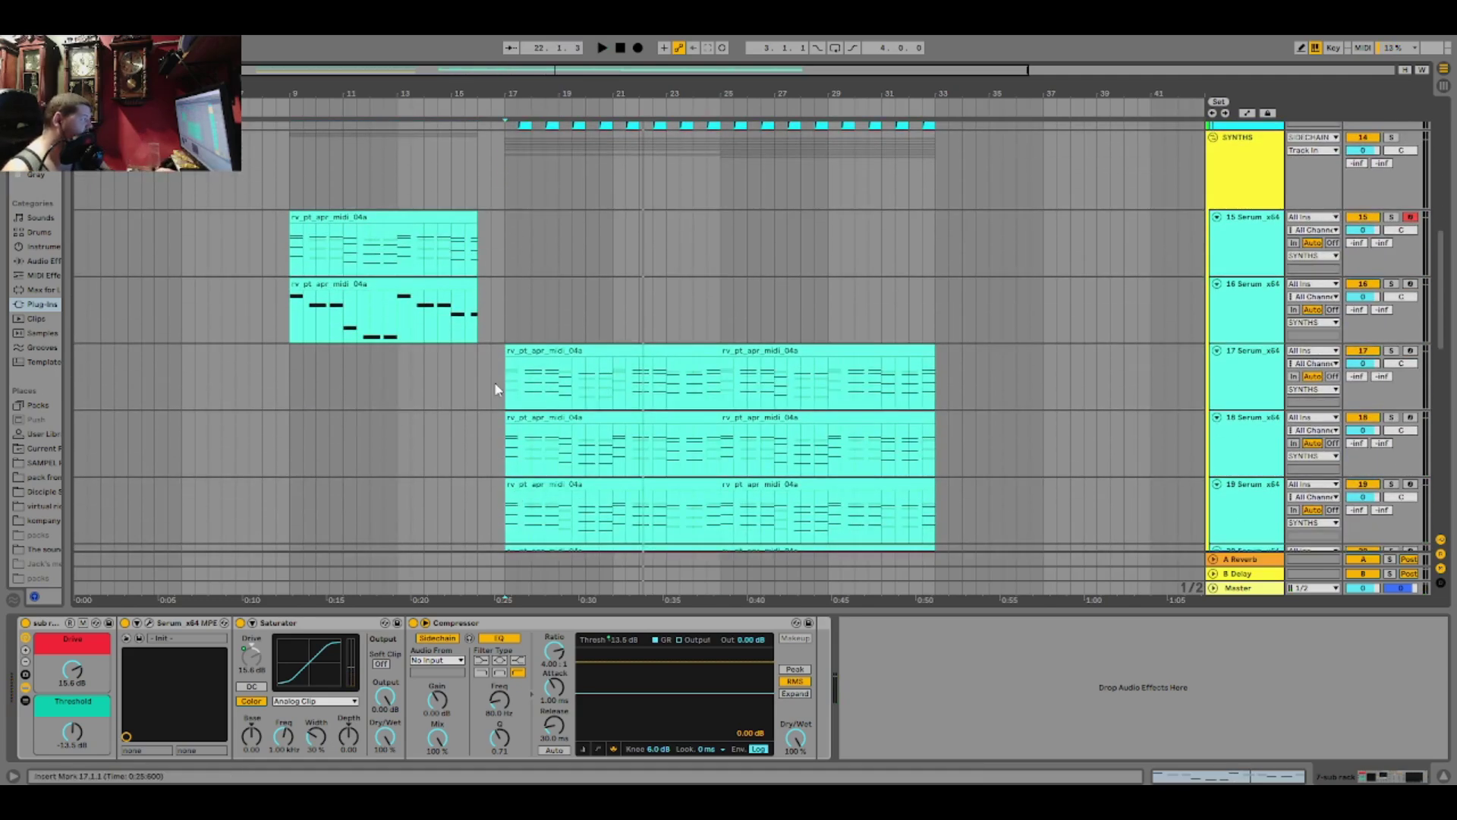
{"action": "left_click", "coordinate": [494, 381]}
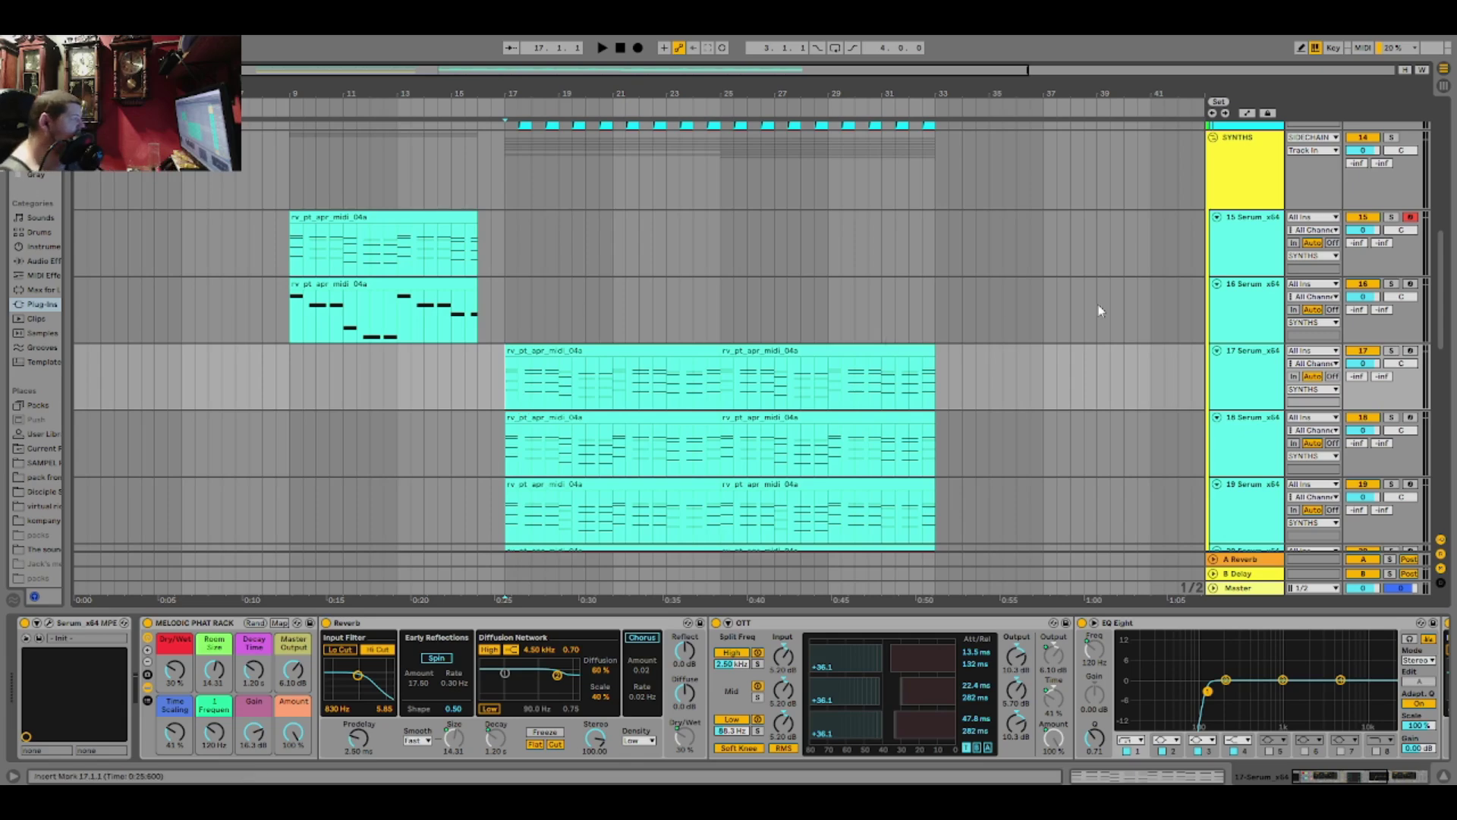
{"action": "scroll", "coordinate": [500, 395], "scroll_direction": "up", "scroll_amount": 3}
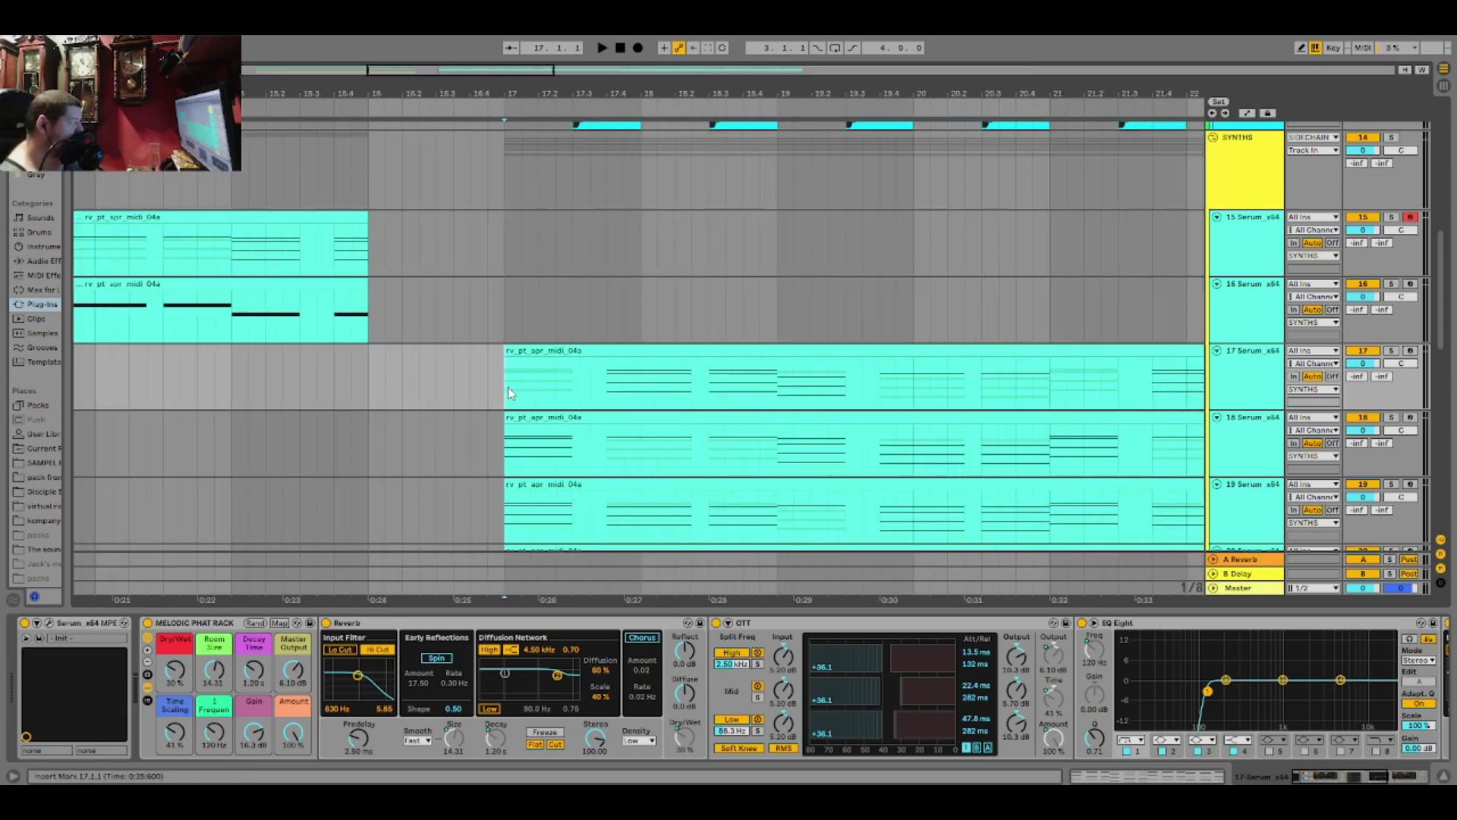
{"action": "left_click", "coordinate": [1392, 350]}
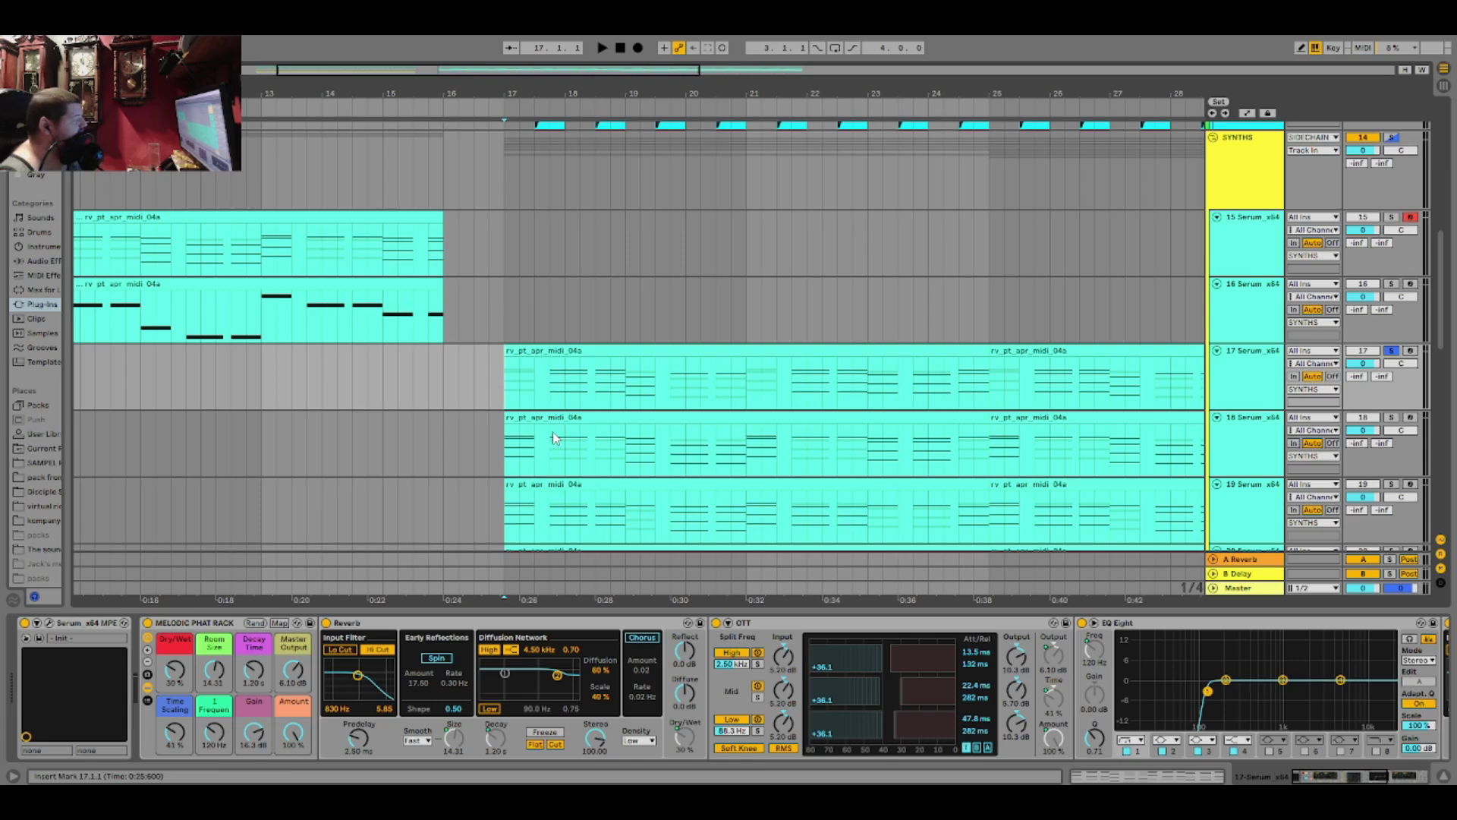
{"action": "scroll", "coordinate": [669, 256], "scroll_direction": "down", "scroll_amount": 3}
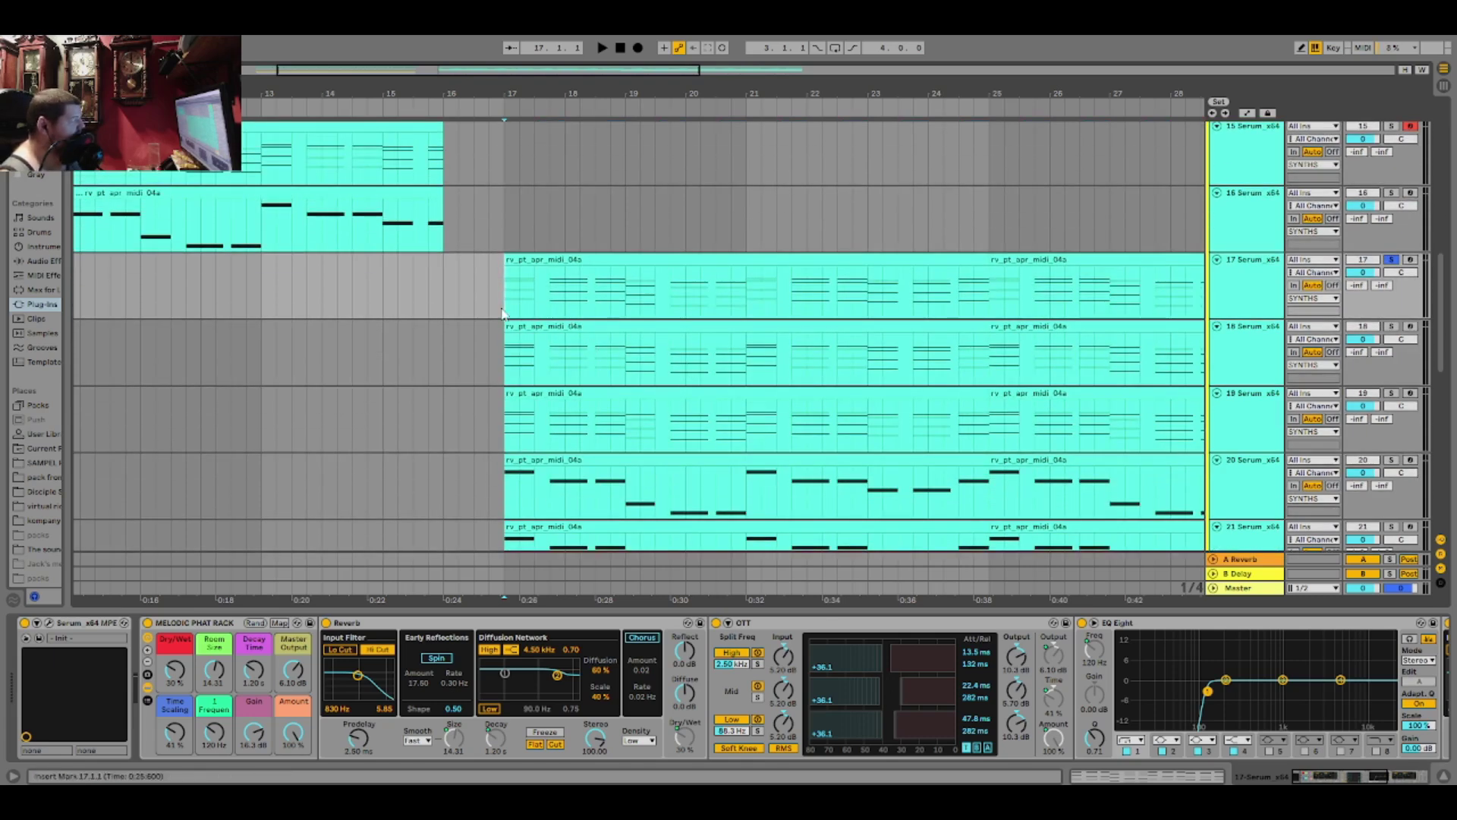
{"action": "key", "text": "space"}
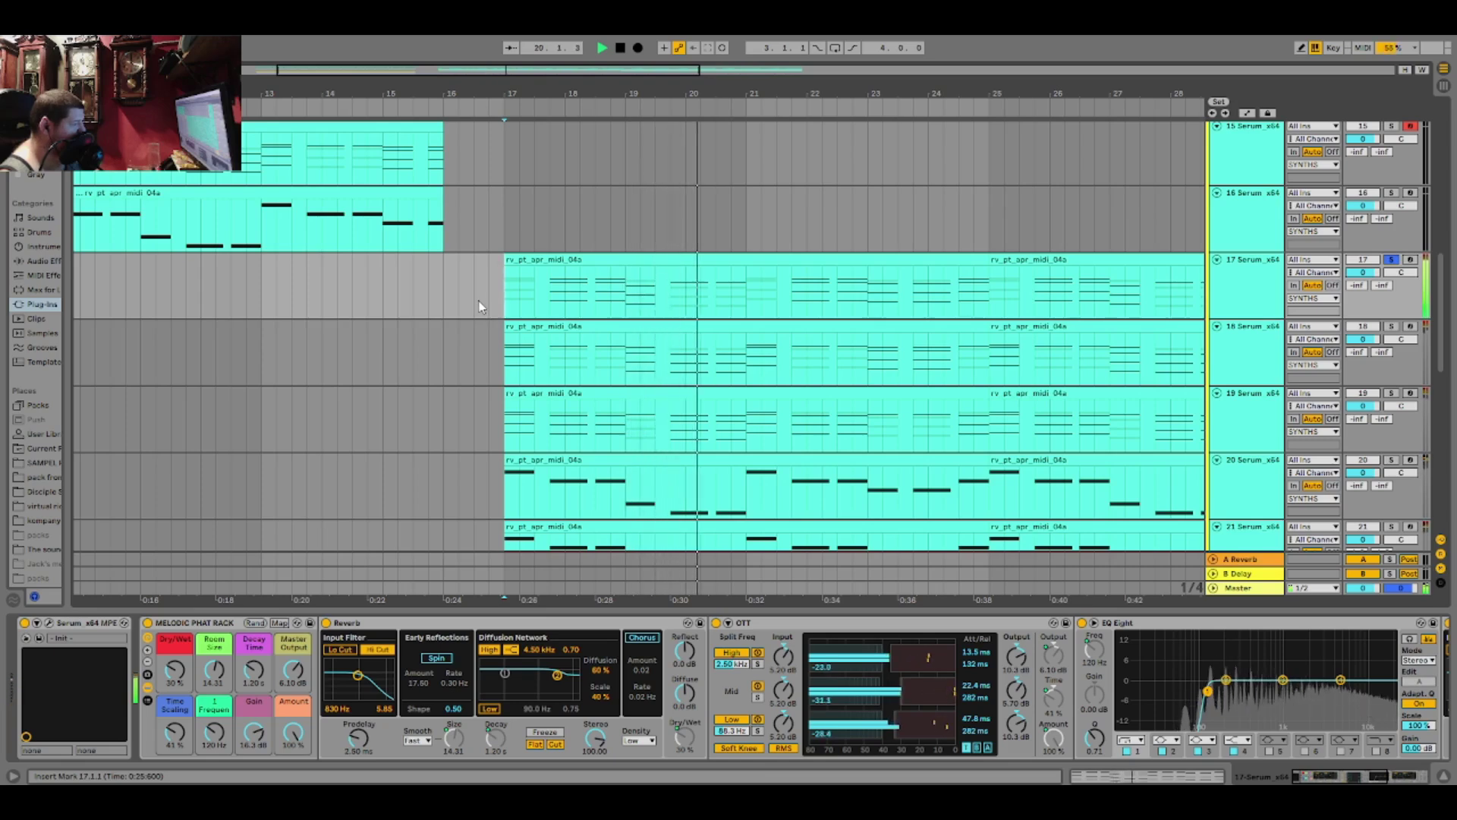
Open Serum on track 17 to examine its oscillator settings, and close the plug-in window
{"action": "left_click", "coordinate": [49, 622]}
{"action": "left_click_drag", "start_coordinate": [429, 410], "coordinate": [523, 419]}
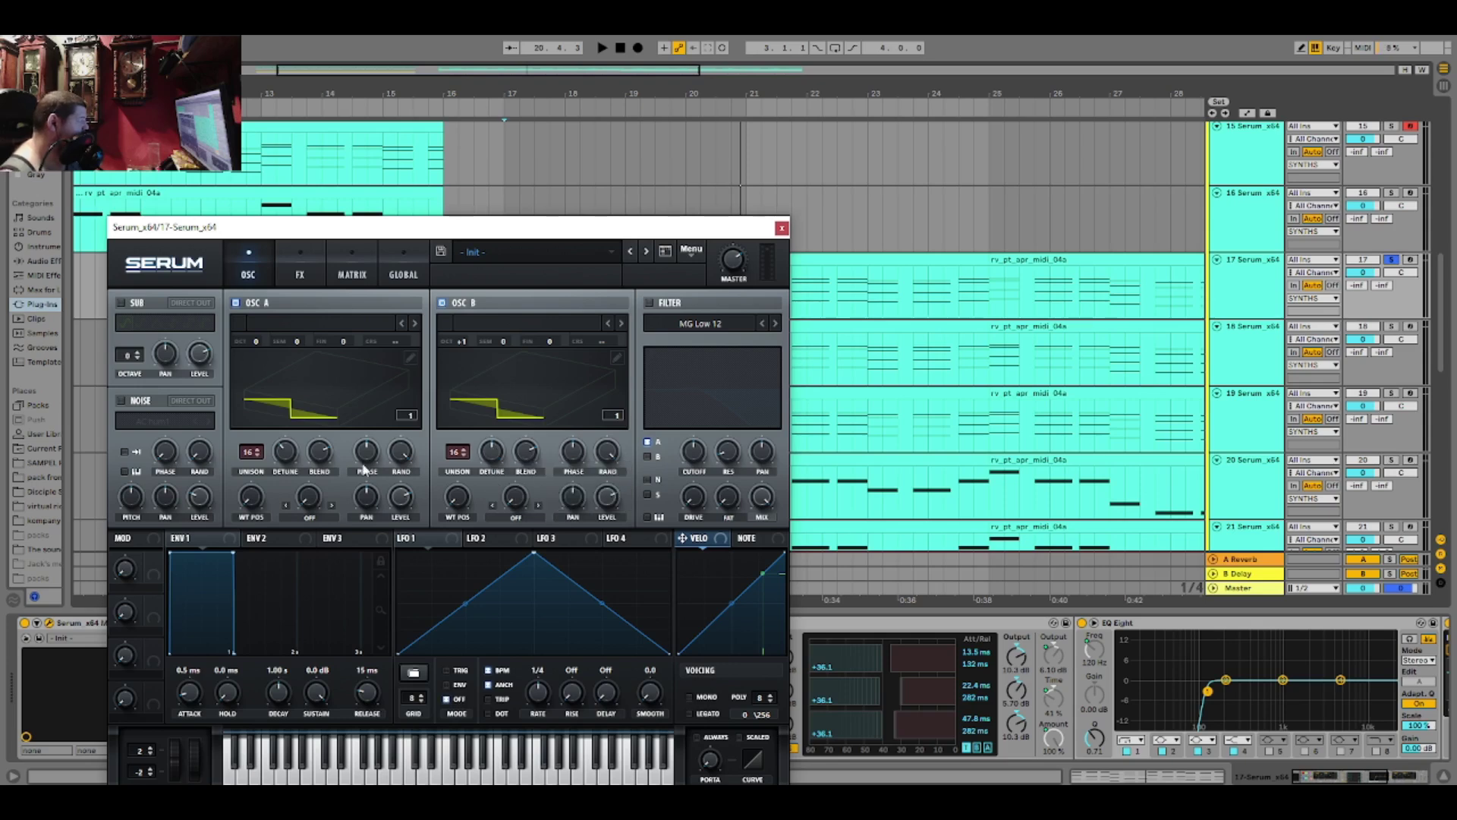
{"action": "left_click", "coordinate": [782, 228]}
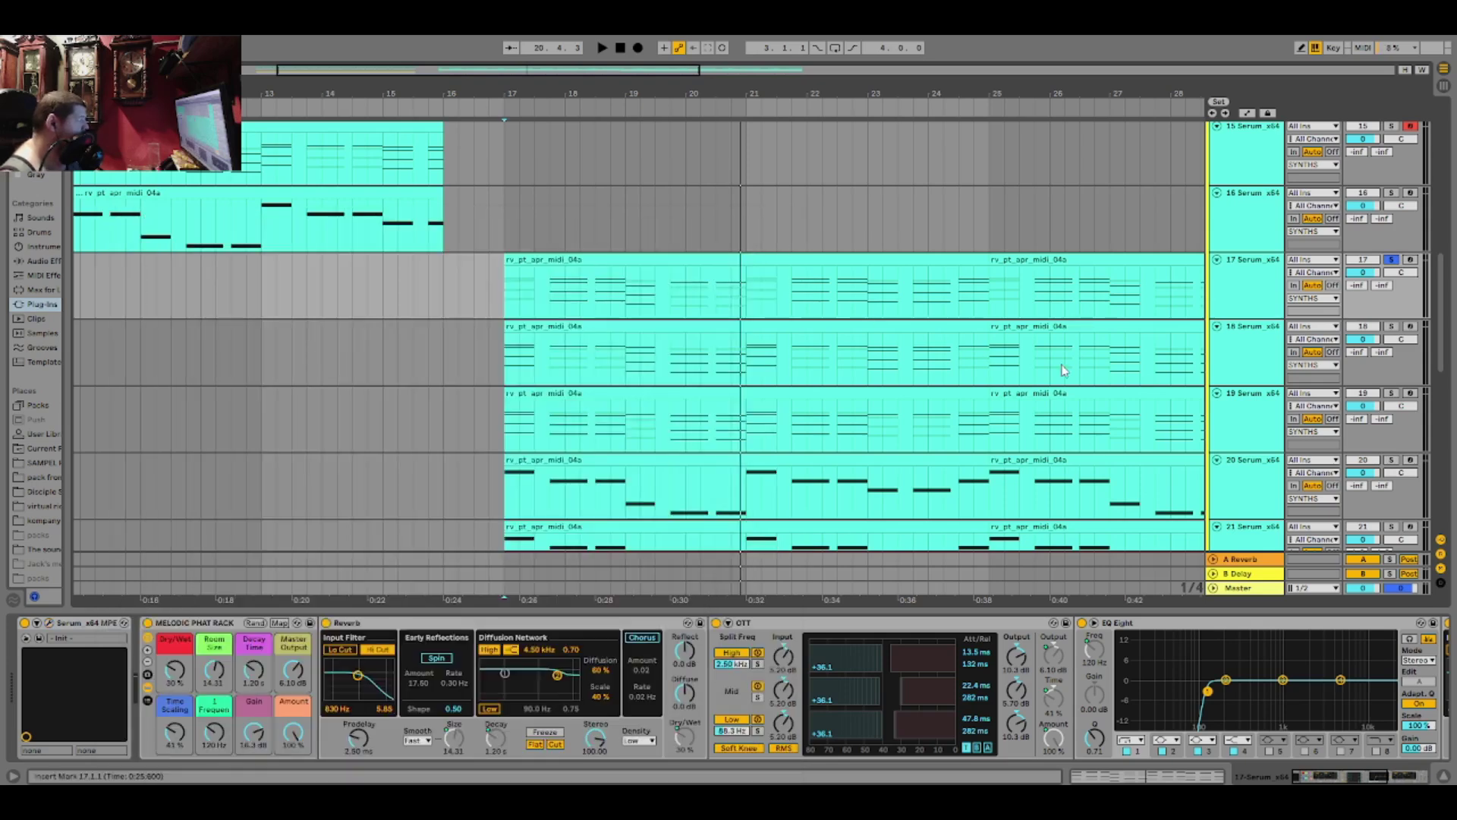
Solo Serum track 18, open its "thanks au5" patch while playing it from bar 17, and close the plug-in window
{"action": "left_click", "coordinate": [1263, 356]}
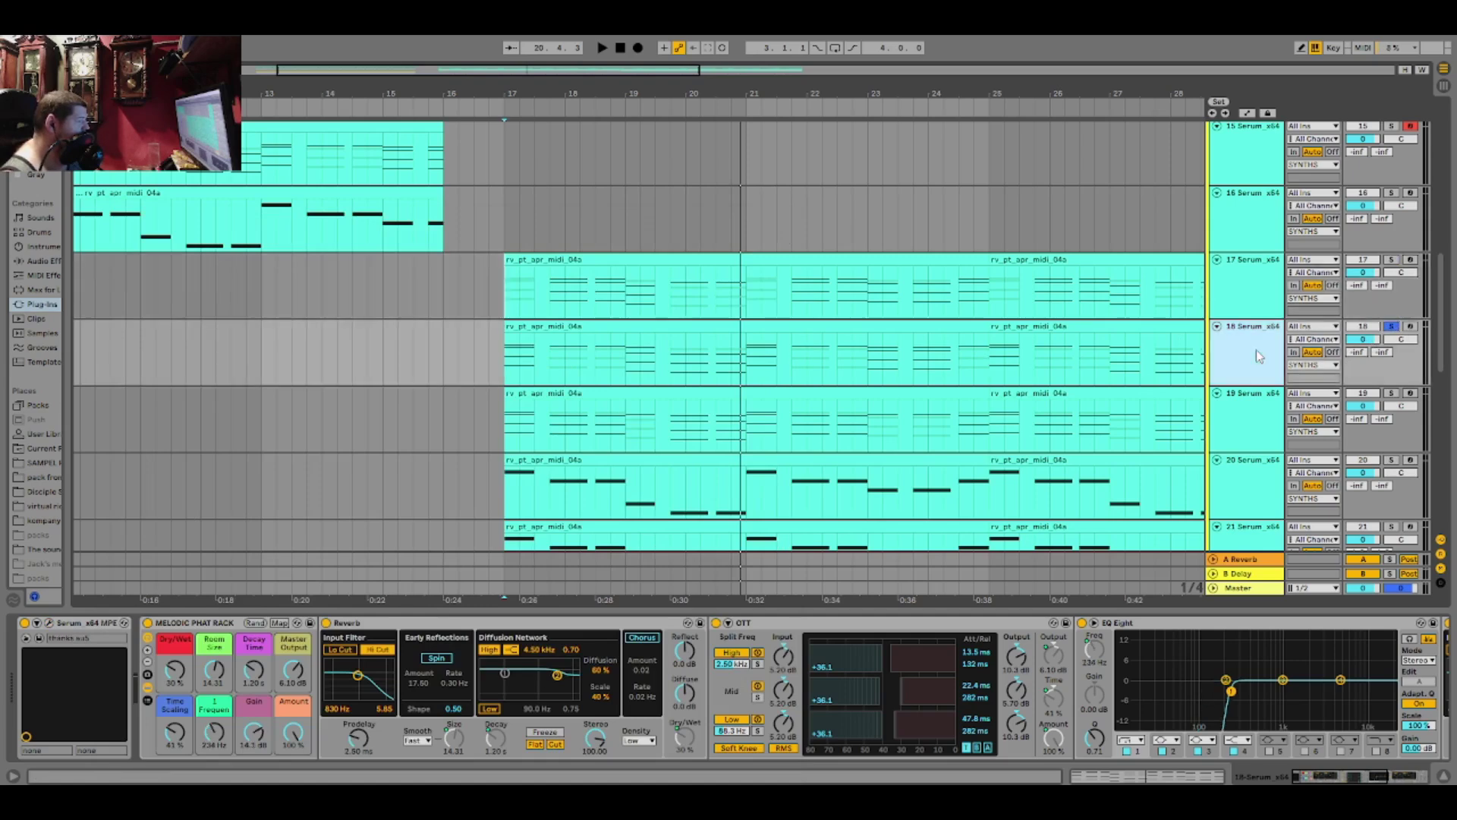
{"action": "left_click", "coordinate": [50, 623]}
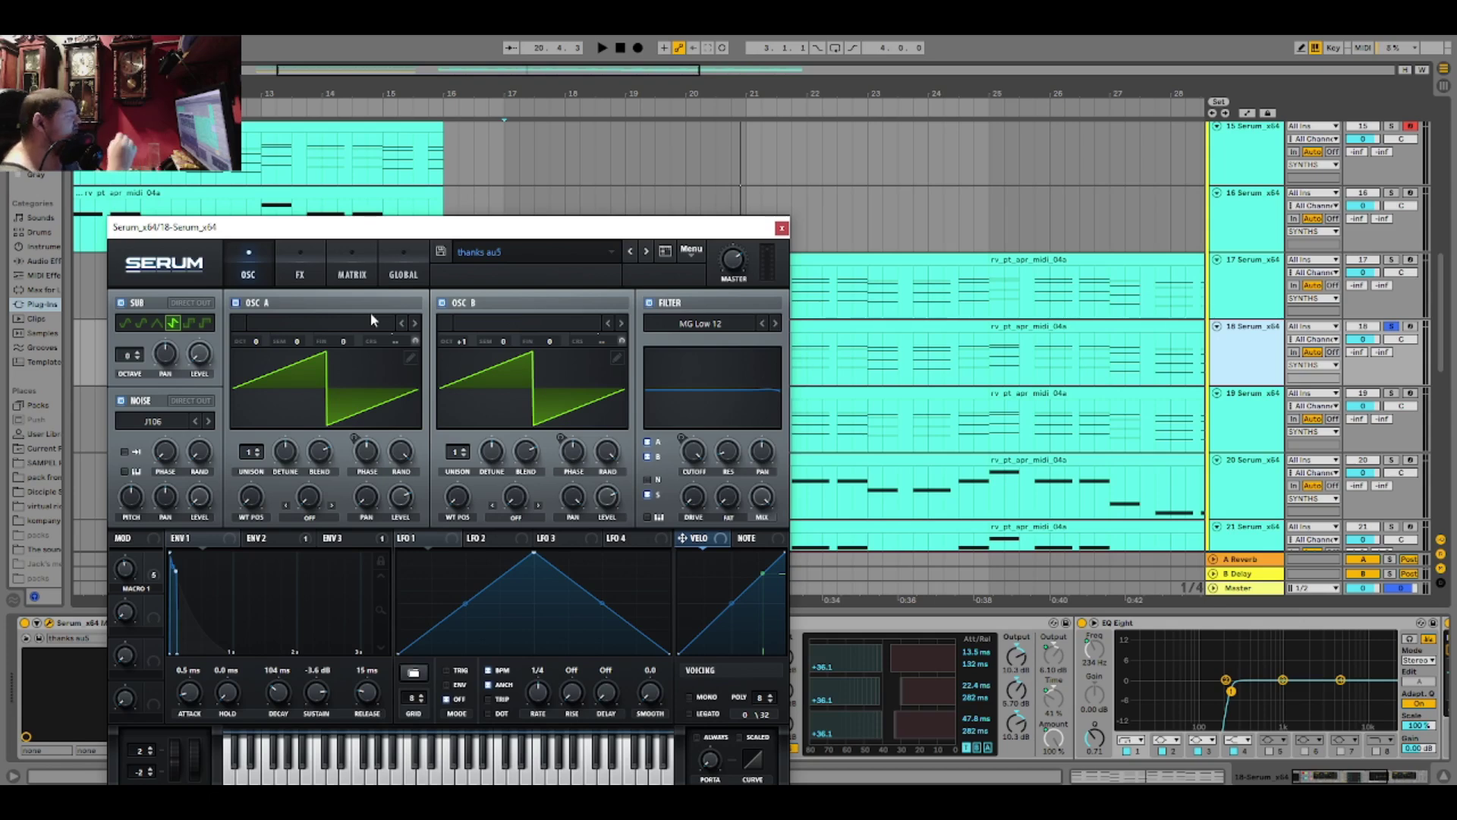
{"action": "key", "text": "space"}
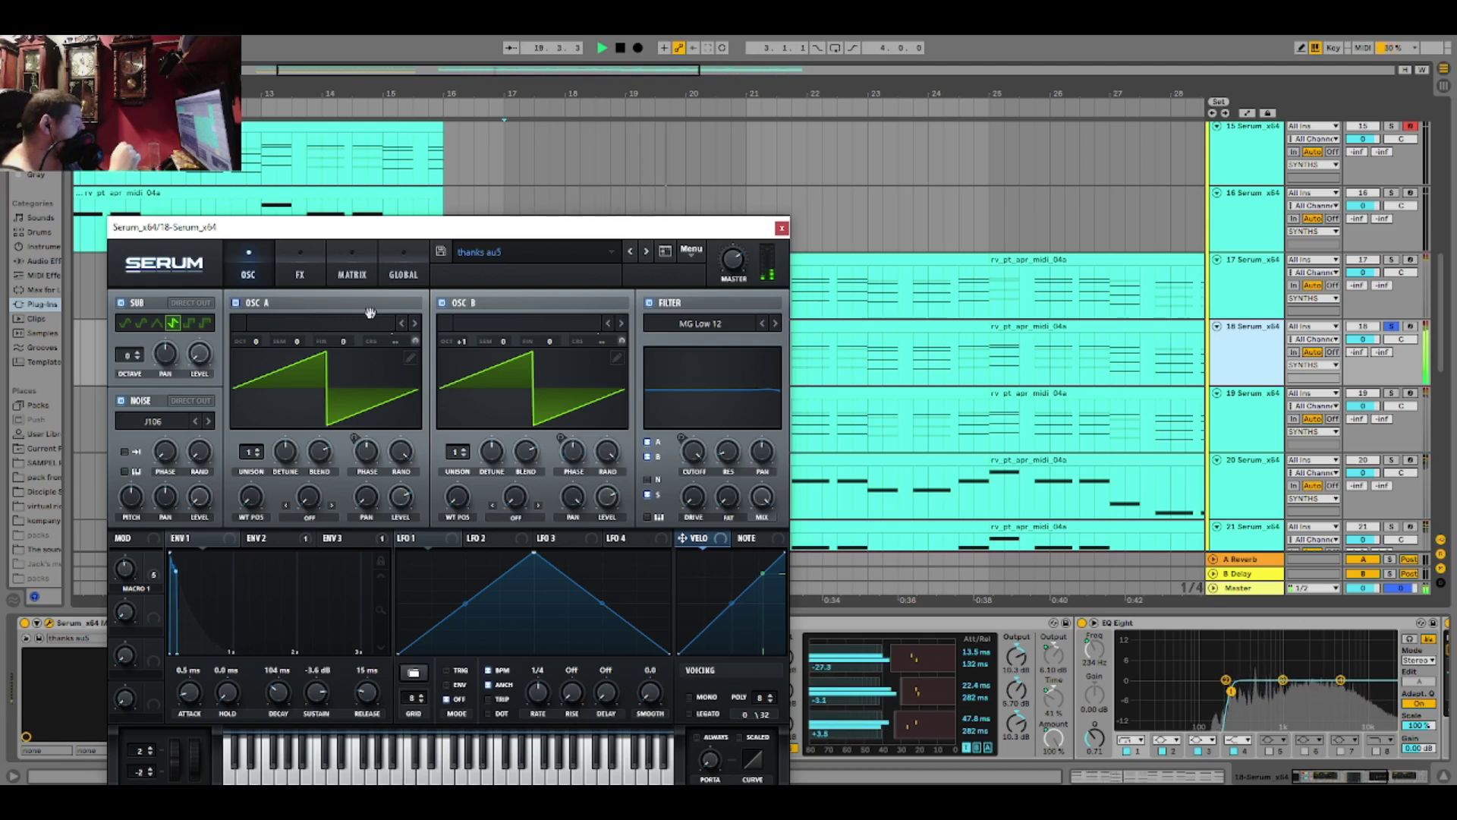
{"action": "key", "text": "space"}
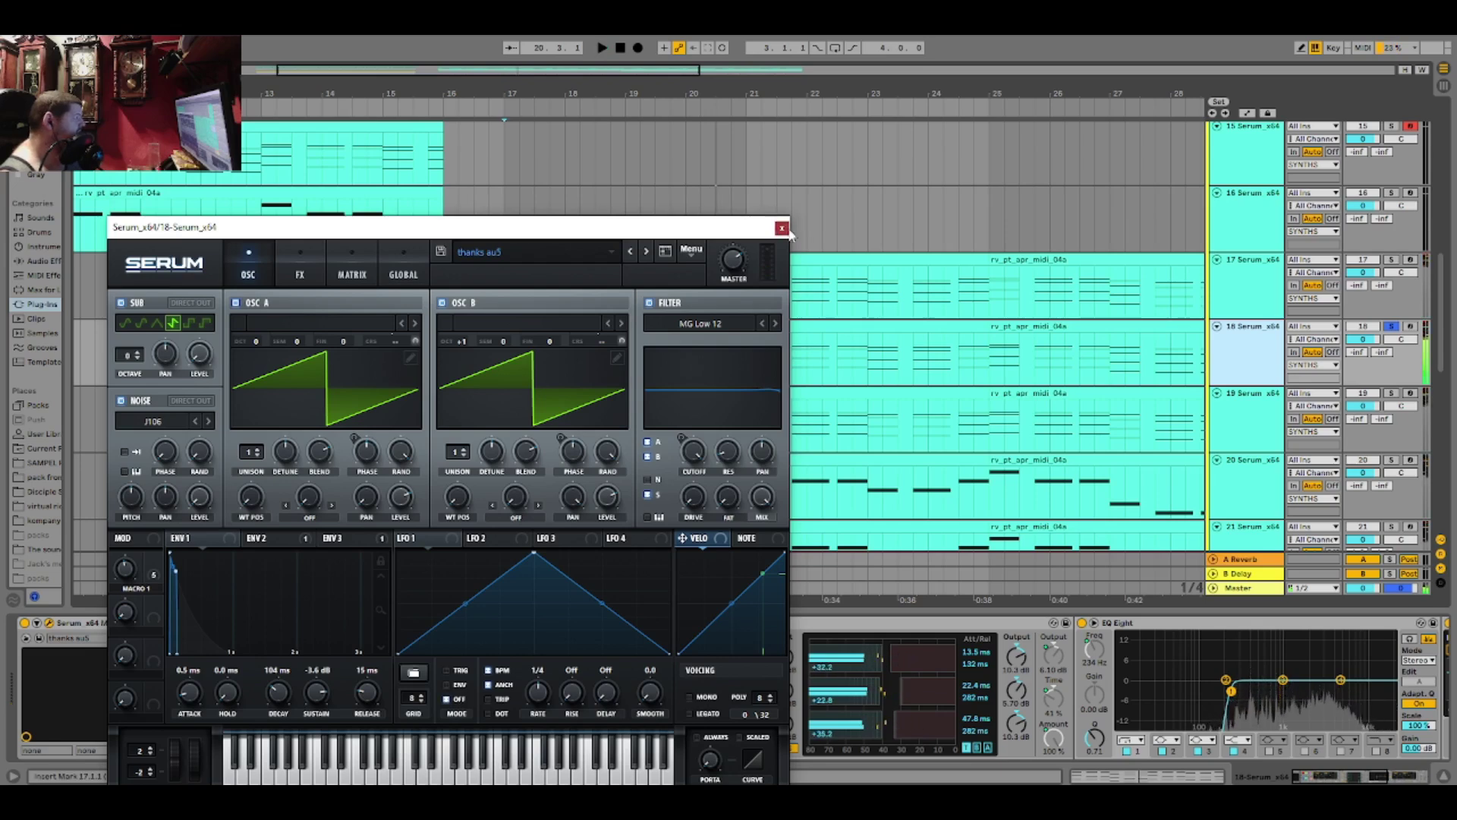
{"action": "left_click", "coordinate": [781, 228]}
Solo Serum track 19 and play it from bar 17, briefly switching the solo to track 20 for comparison
{"action": "scroll", "coordinate": [684, 375], "scroll_direction": "down", "scroll_amount": 1}
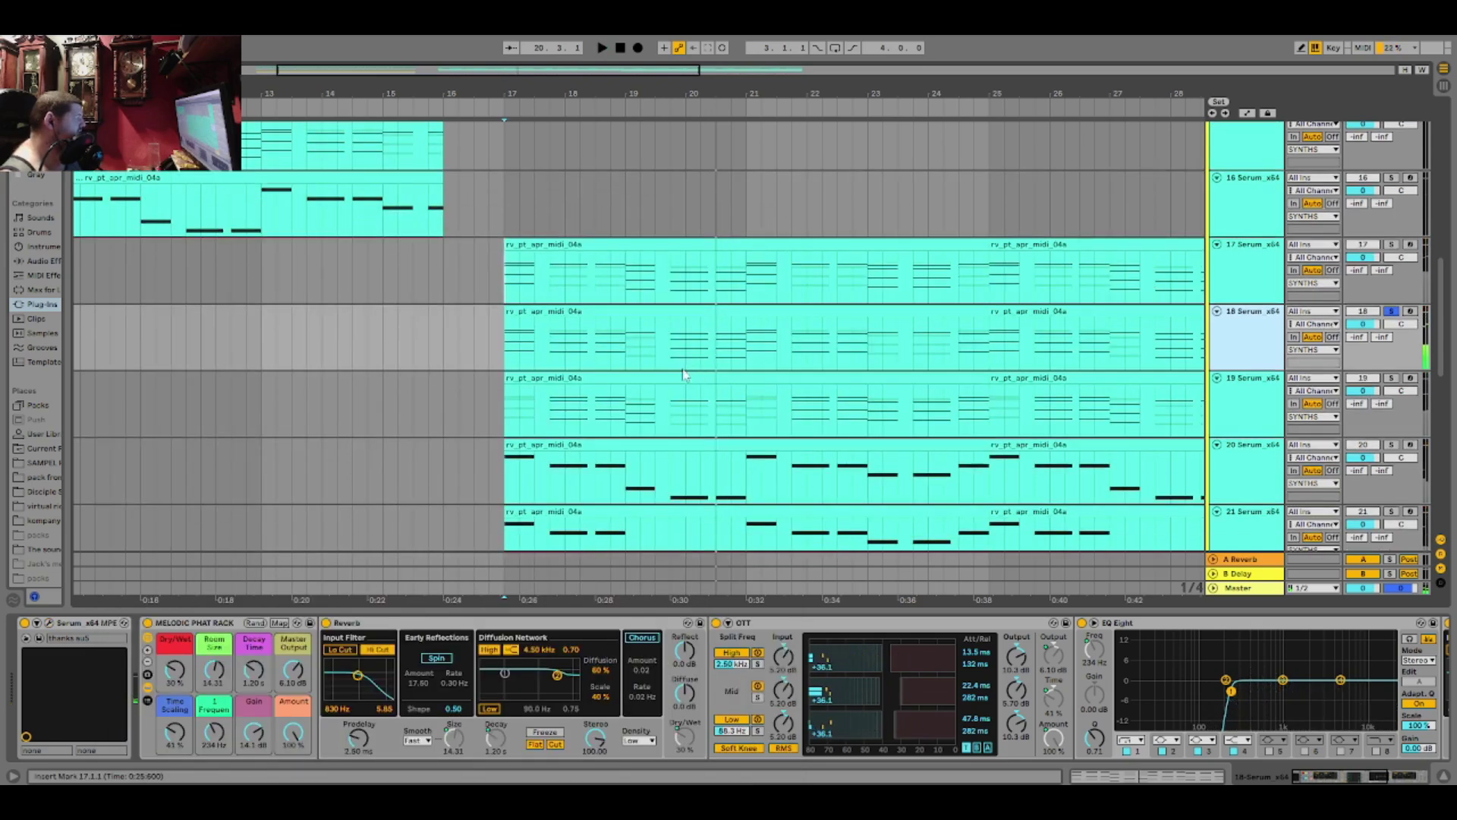
{"action": "left_click", "coordinate": [498, 427]}
{"action": "left_click", "coordinate": [1392, 378]}
{"action": "key", "text": "space"}
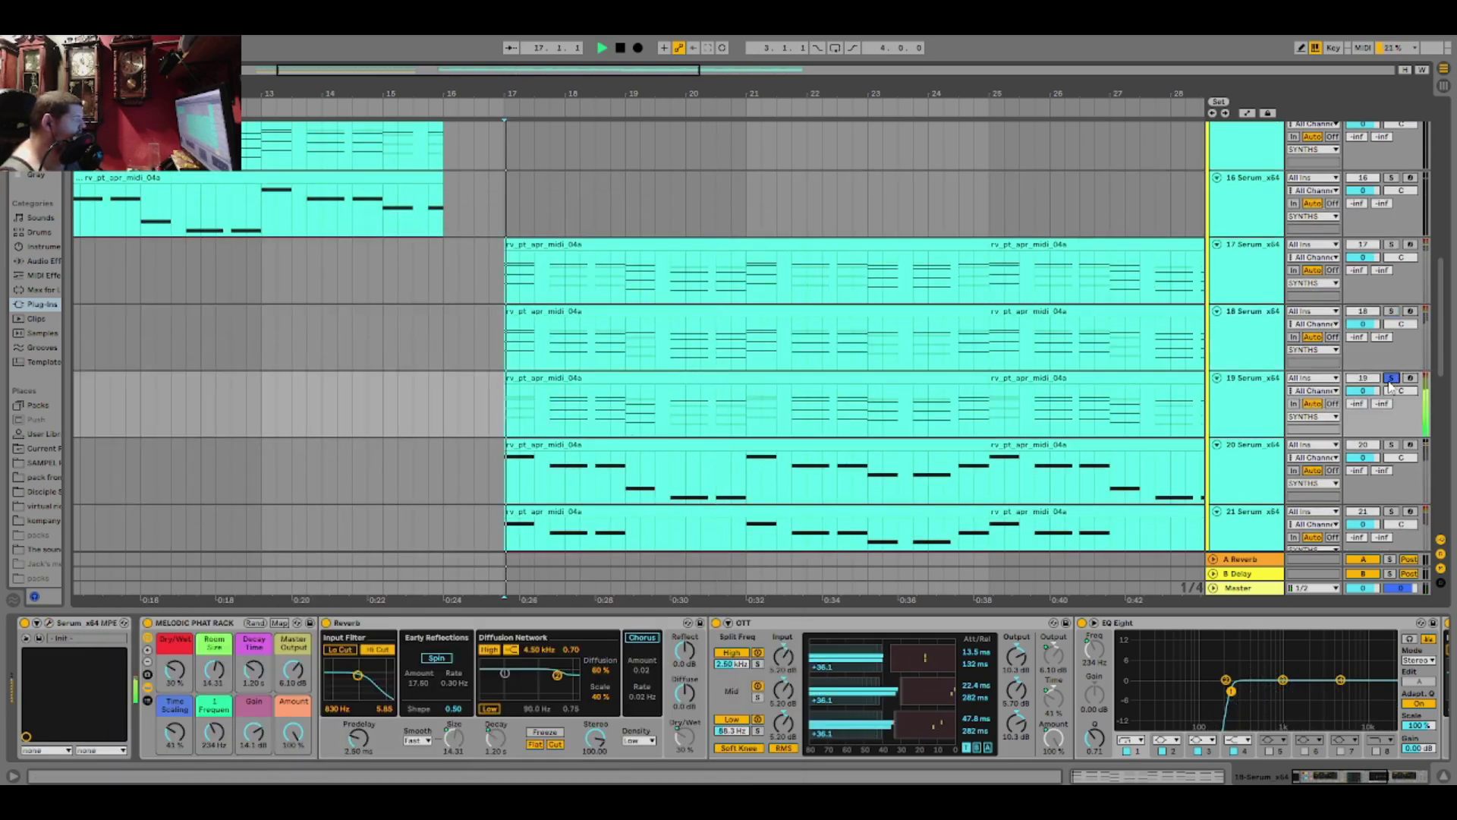
{"action": "left_click", "coordinate": [1391, 244]}
{"action": "left_click", "coordinate": [1391, 444]}
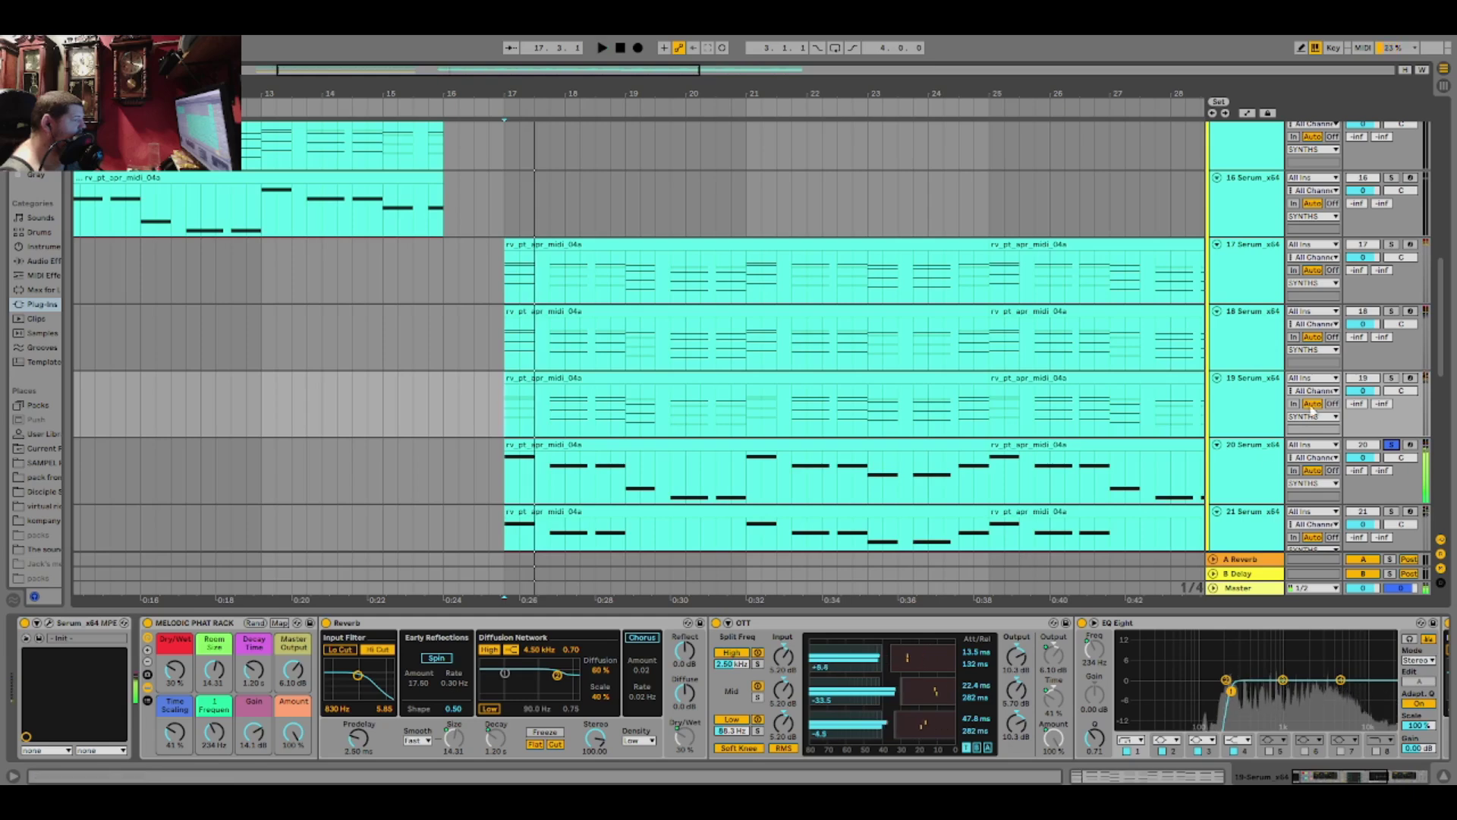
{"action": "left_click", "coordinate": [1392, 378]}
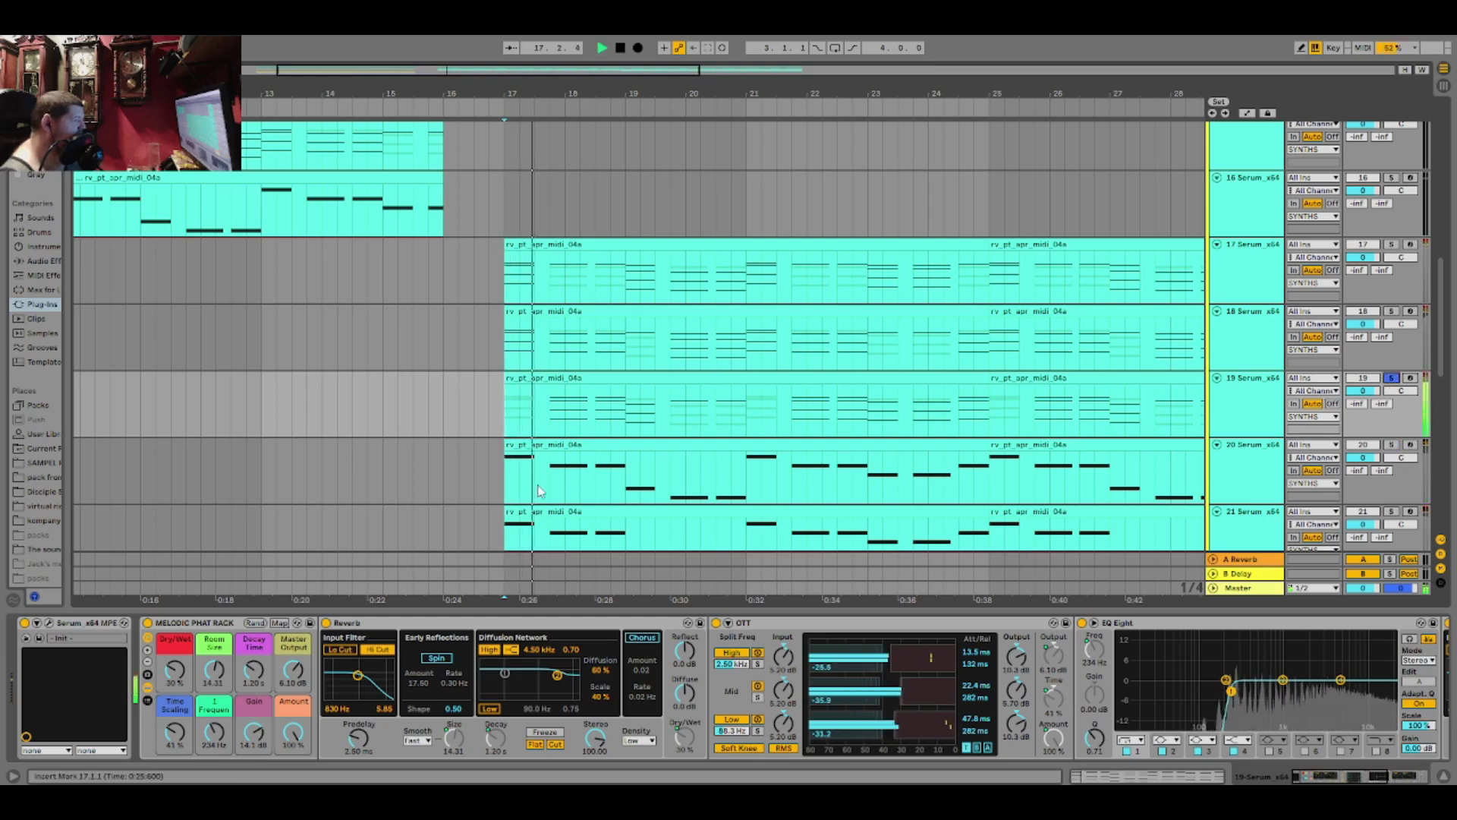
Examine the oscillator and effects pages of Serum on track 19, and collapse the device chain of its MELODIC PHAT RACK
{"action": "left_click", "coordinate": [49, 624]}
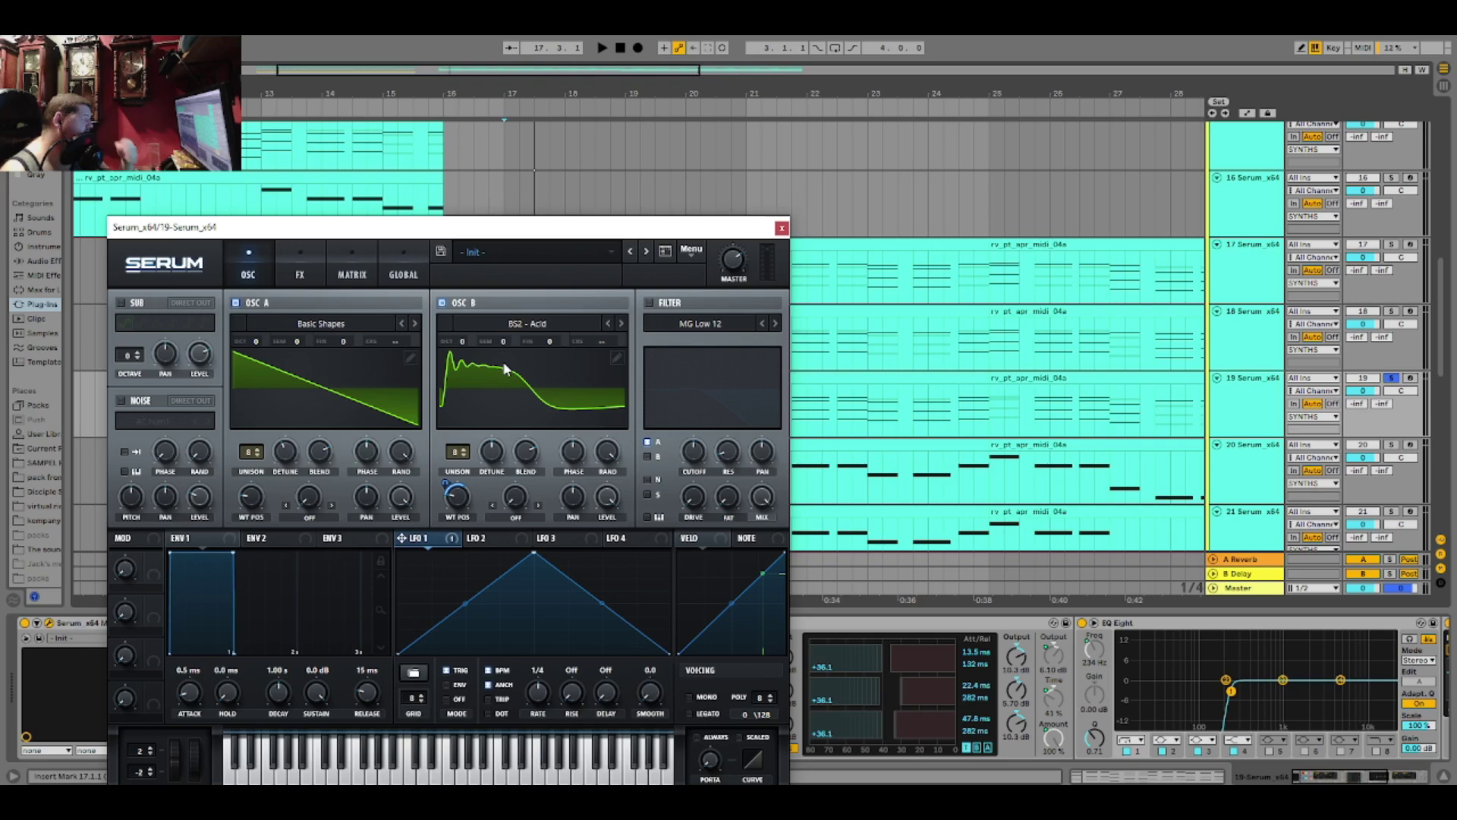
{"action": "left_click", "coordinate": [297, 270]}
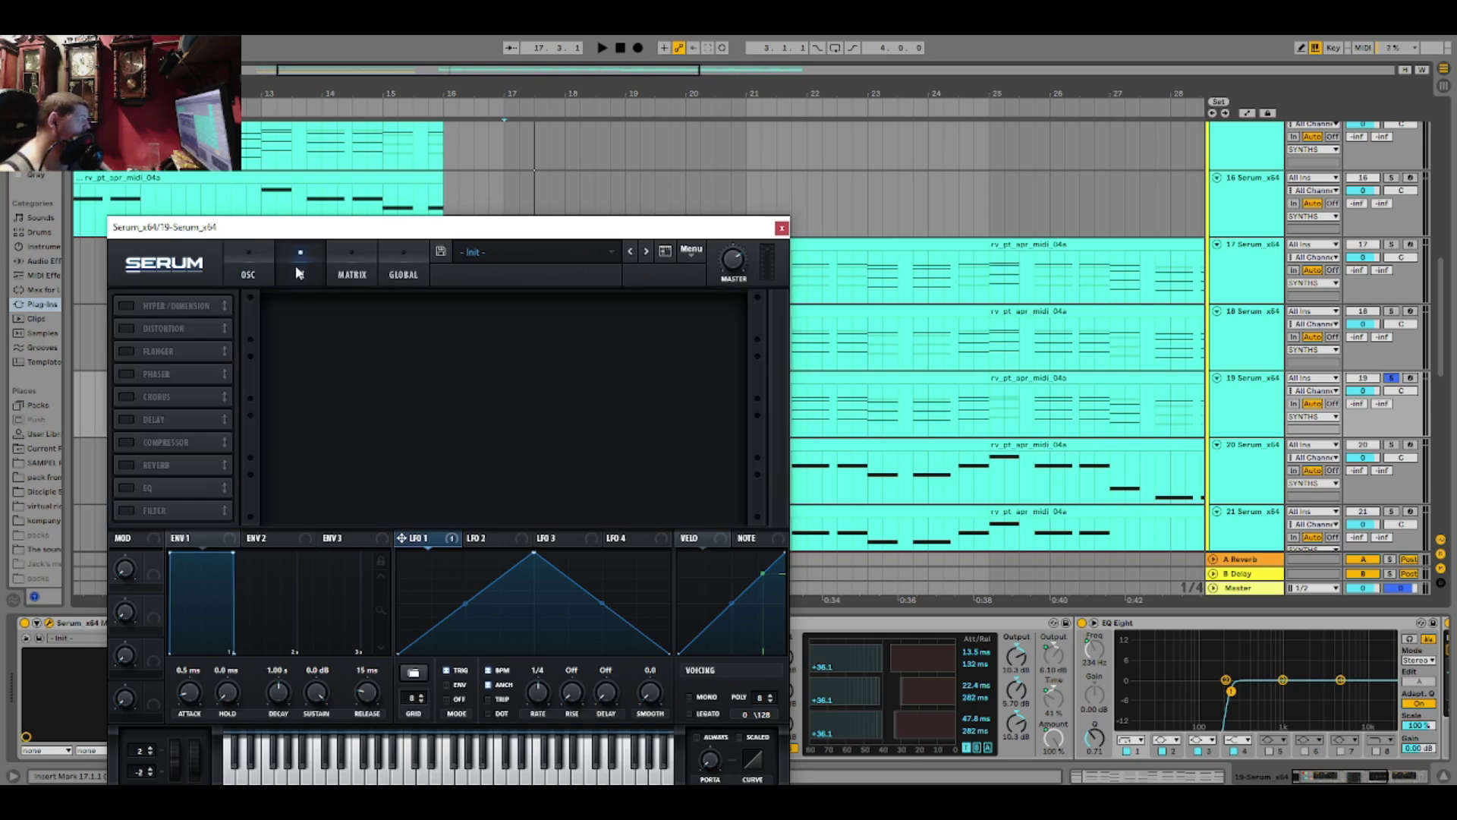
{"action": "left_click", "coordinate": [249, 269]}
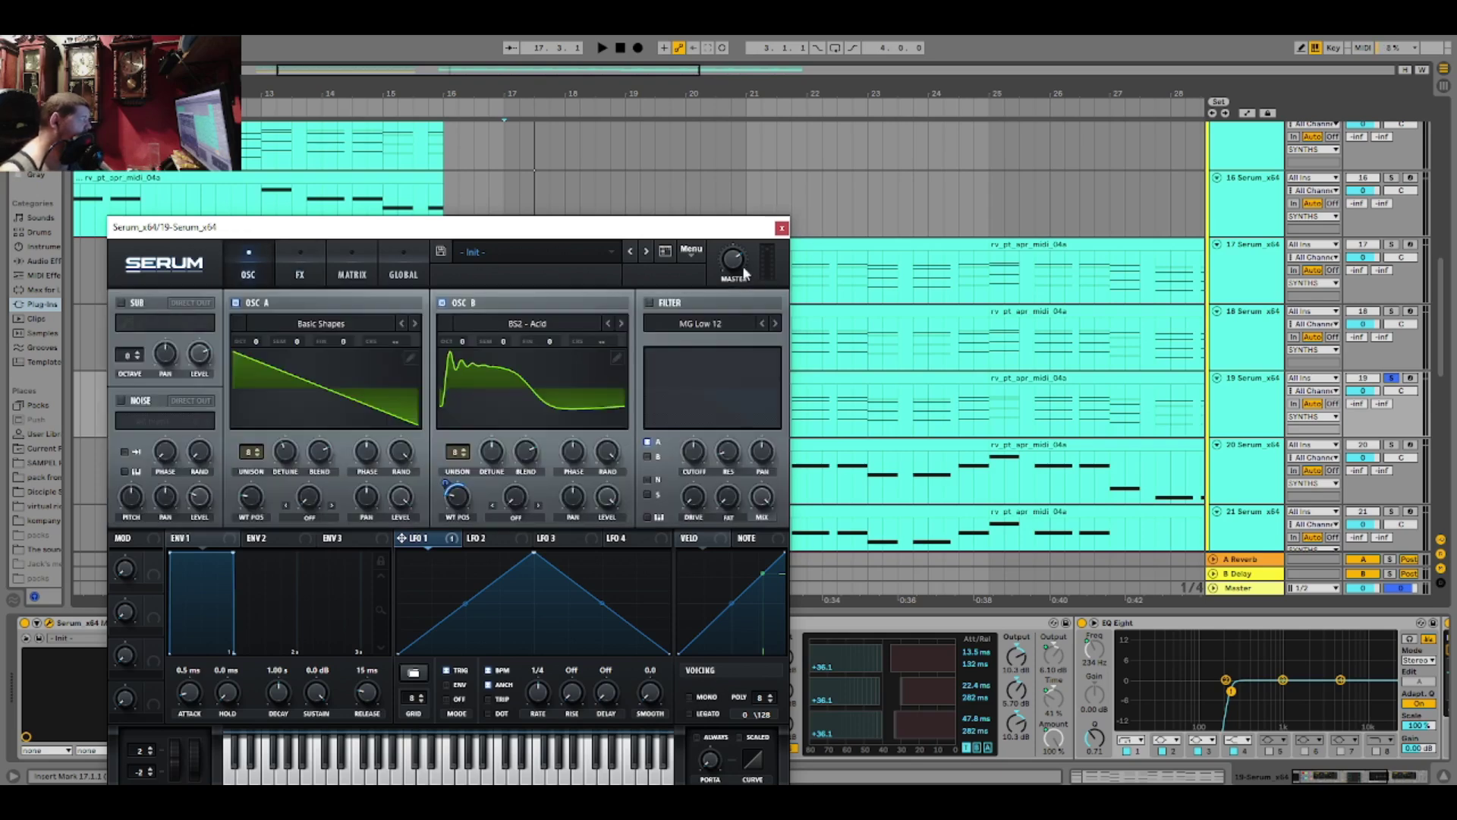
{"action": "left_click", "coordinate": [782, 229]}
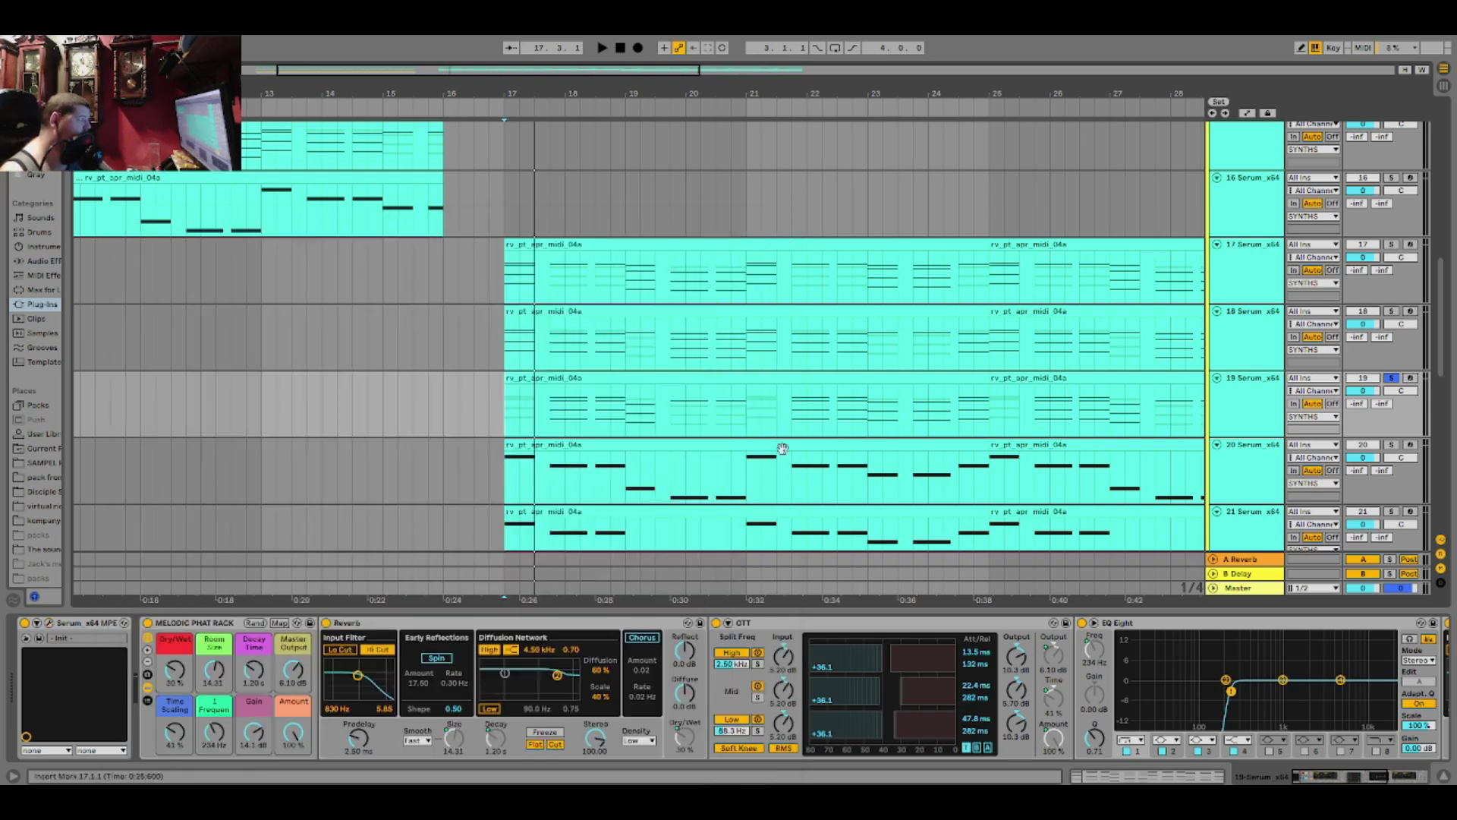
{"action": "left_click", "coordinate": [148, 687]}
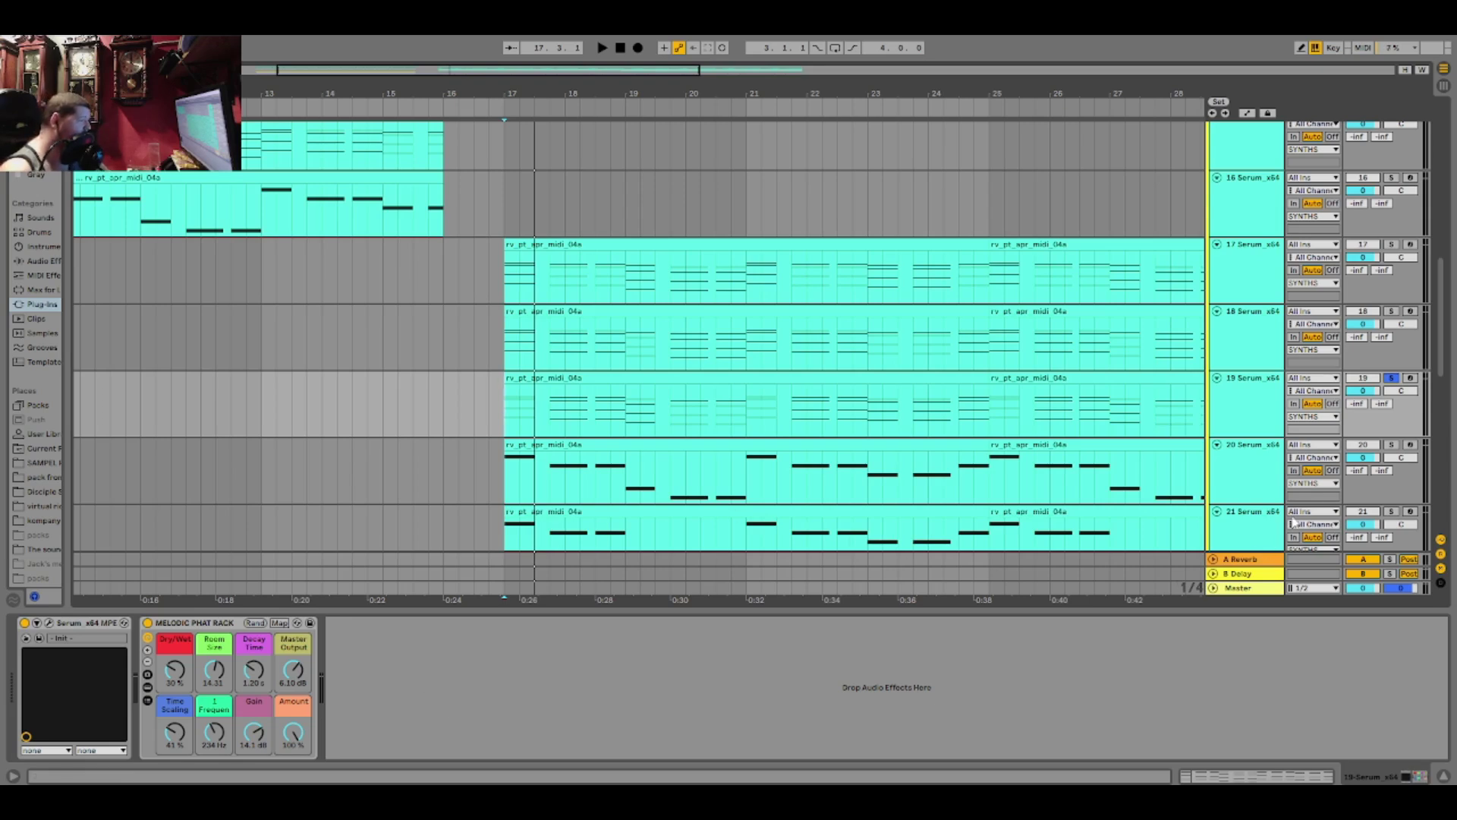
Solo Serum track 20, open its "melodic back bass" patch while playing it from bar 17, and close the plug-in window
{"action": "left_click", "coordinate": [1393, 447]}
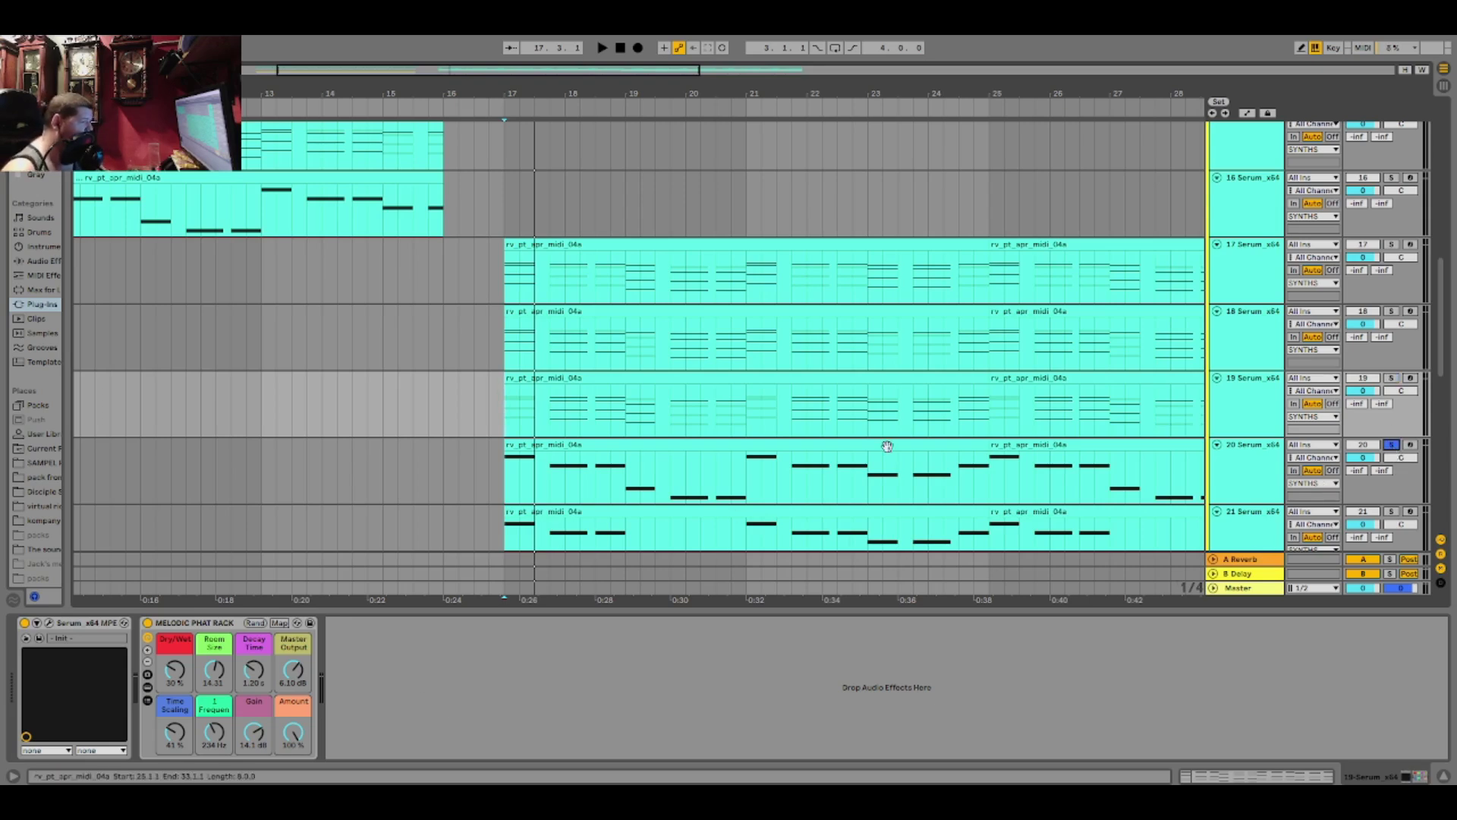
{"action": "left_click", "coordinate": [1250, 471]}
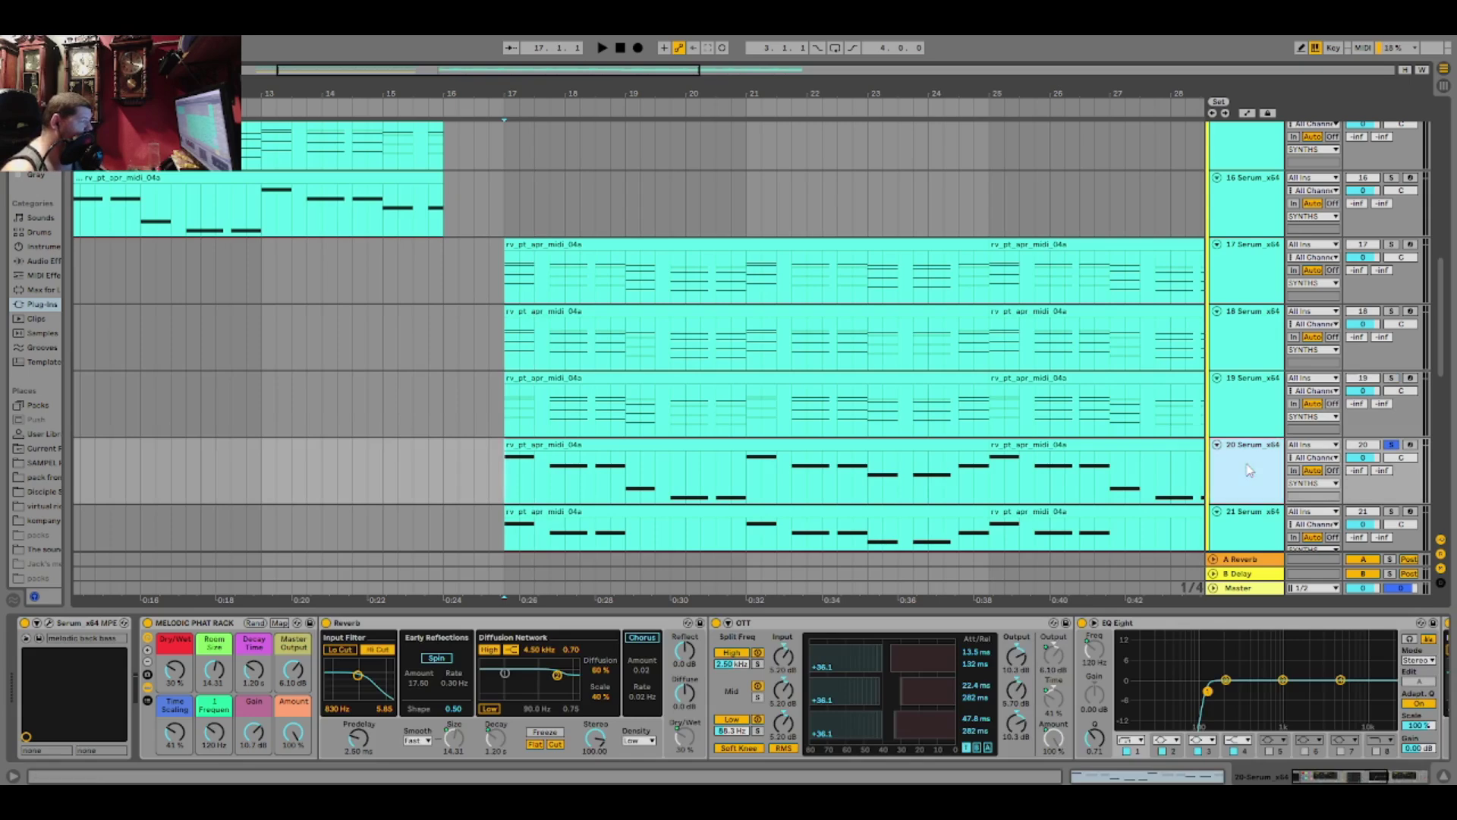
{"action": "left_click", "coordinate": [51, 625]}
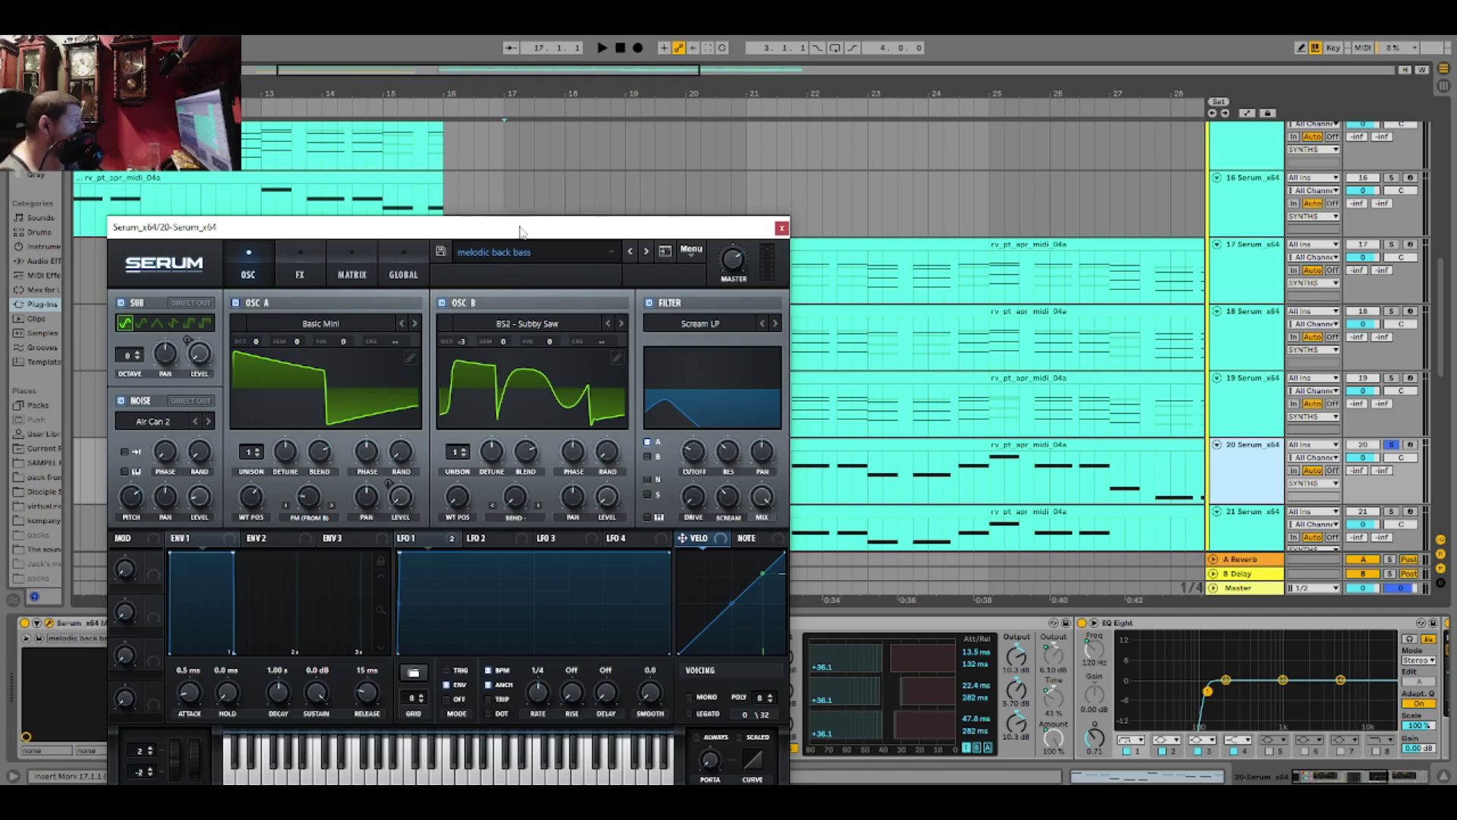
{"action": "left_click_drag", "start_coordinate": [521, 230], "coordinate": [500, 106]}
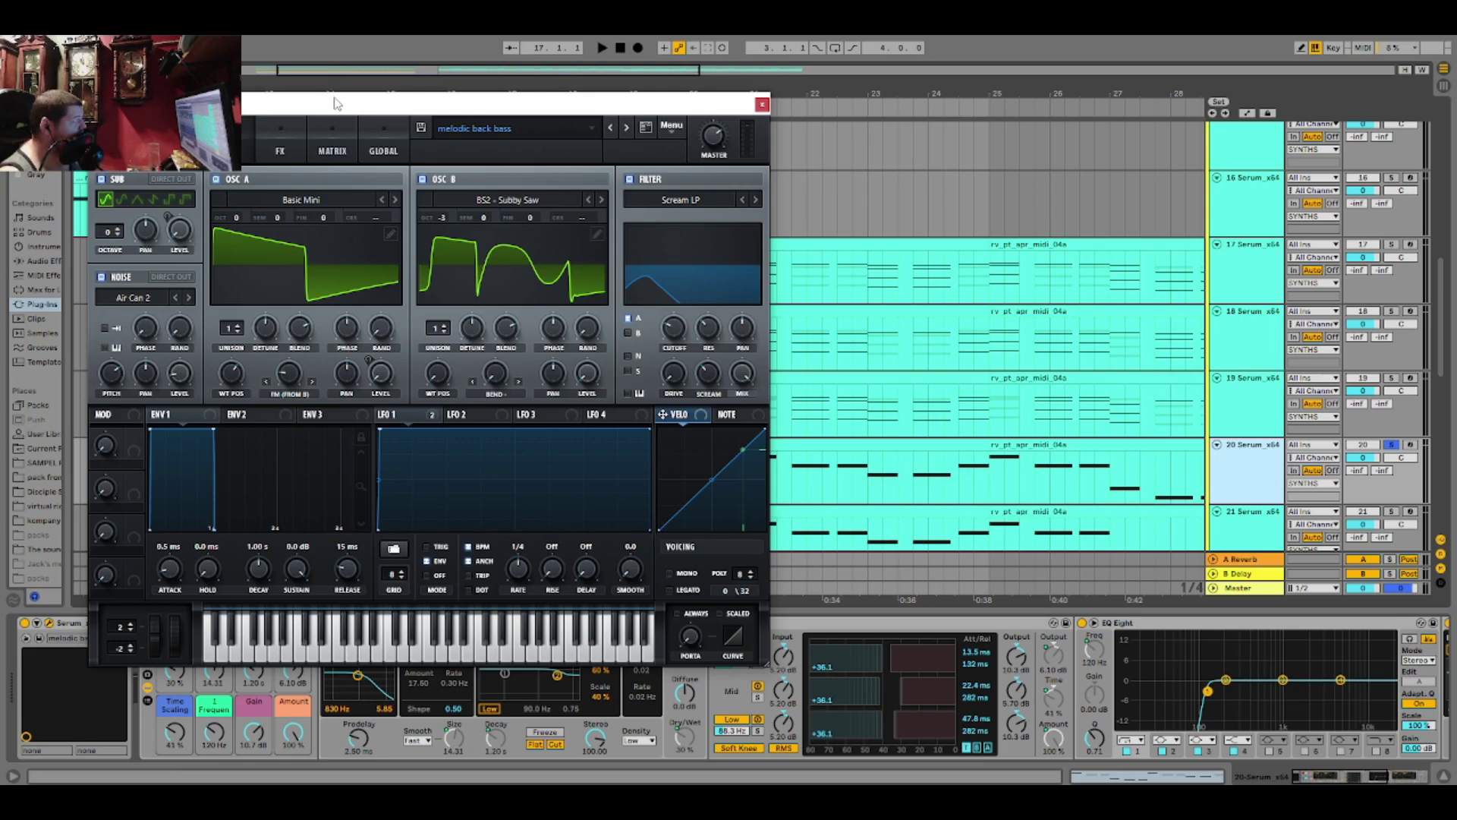
{"action": "key", "text": "space"}
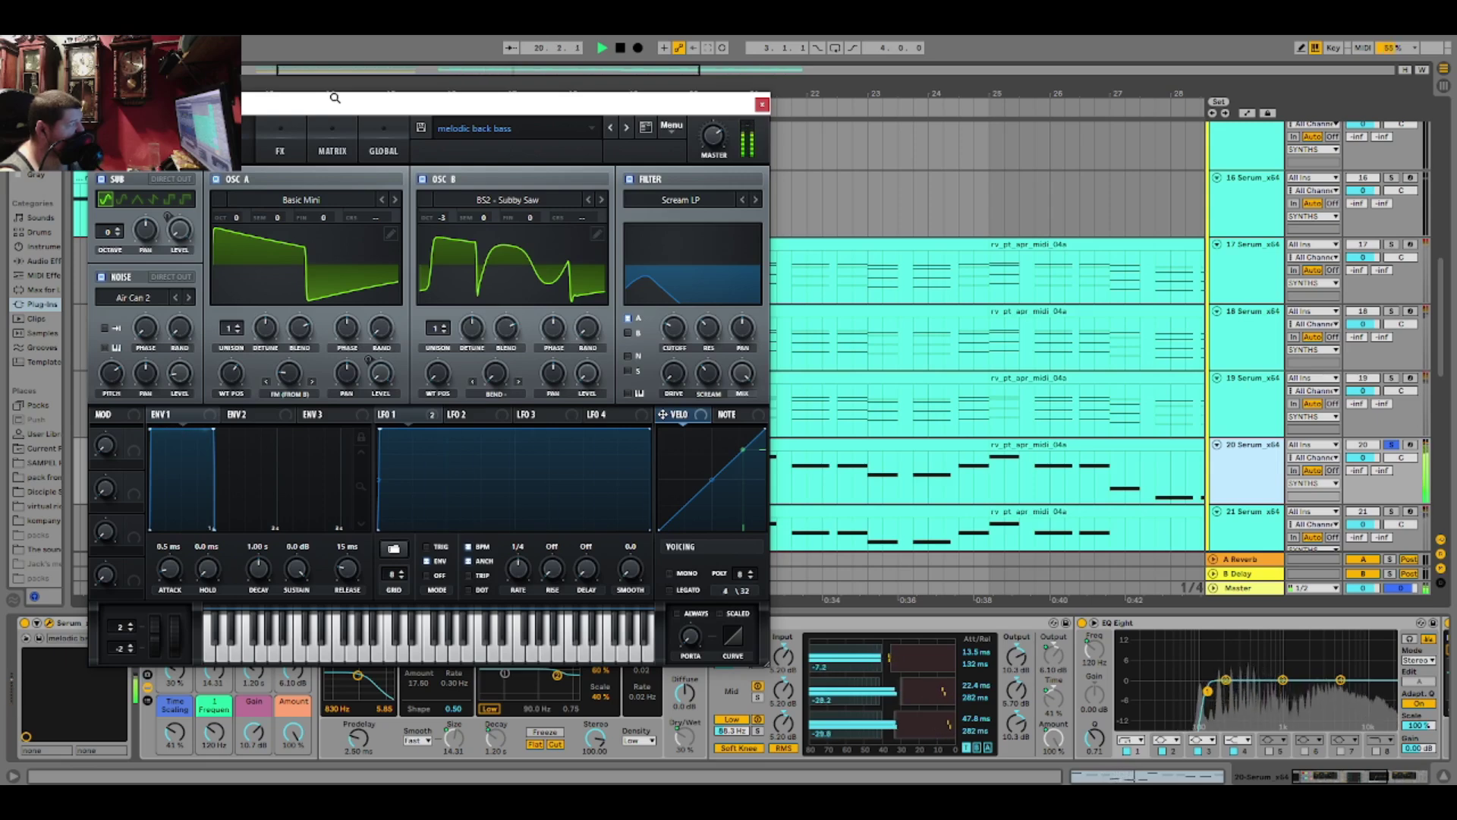
{"action": "key", "text": "space"}
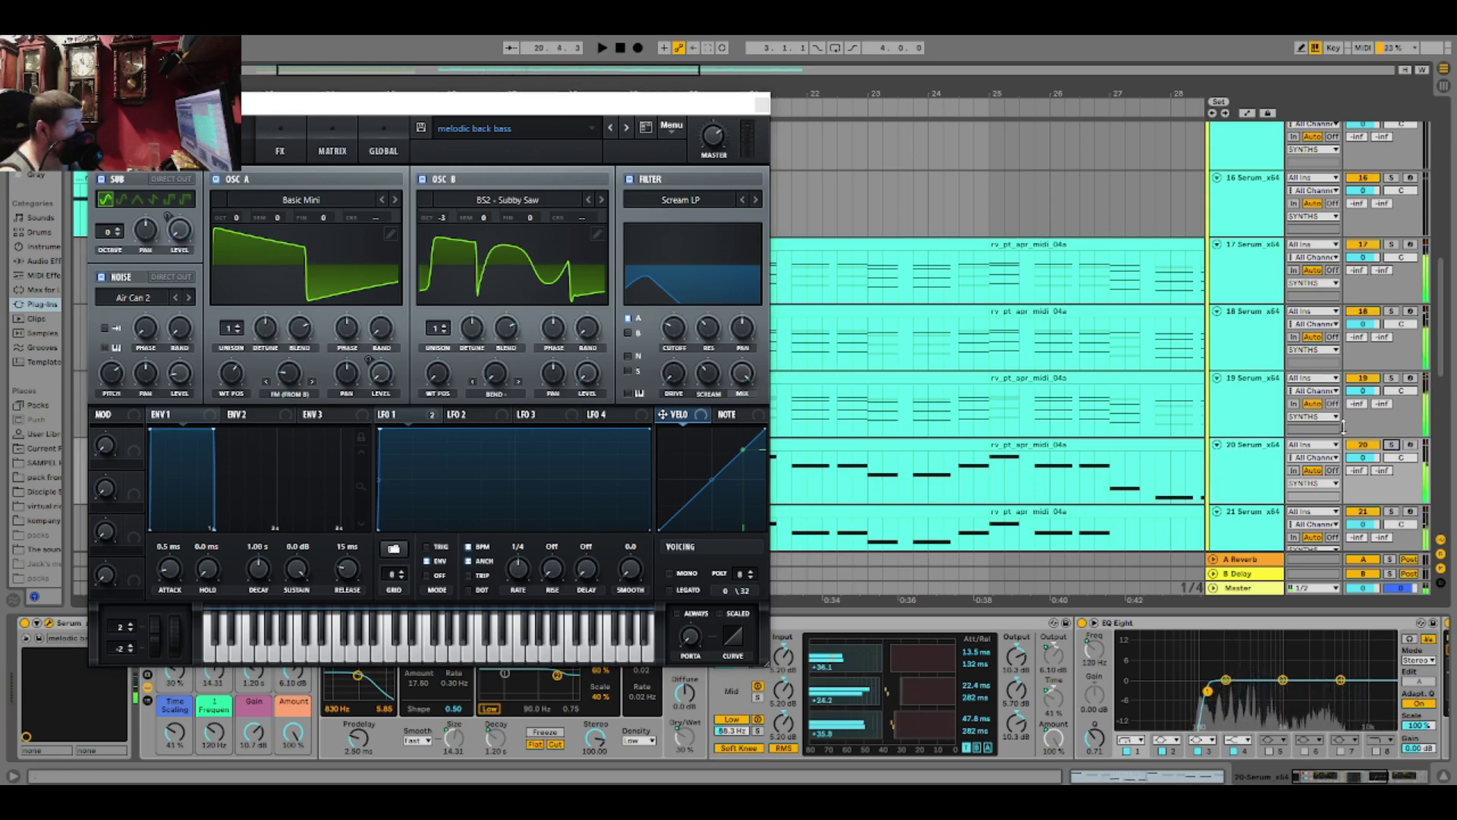
{"action": "left_click", "coordinate": [762, 105]}
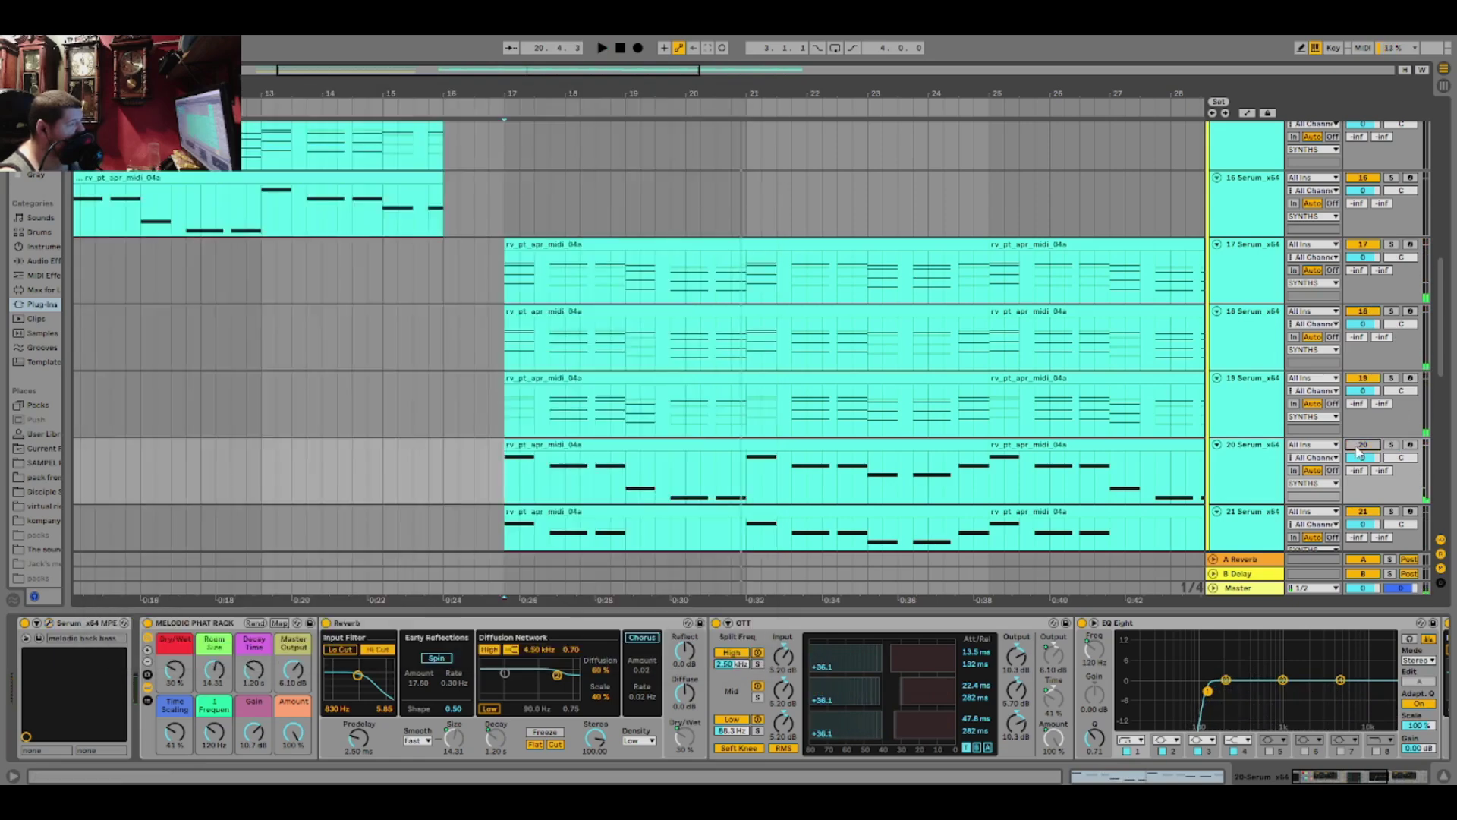
Play the synth layers together from bar 17, comparing them with track 20 deactivated and activated
{"action": "key", "text": "space"}
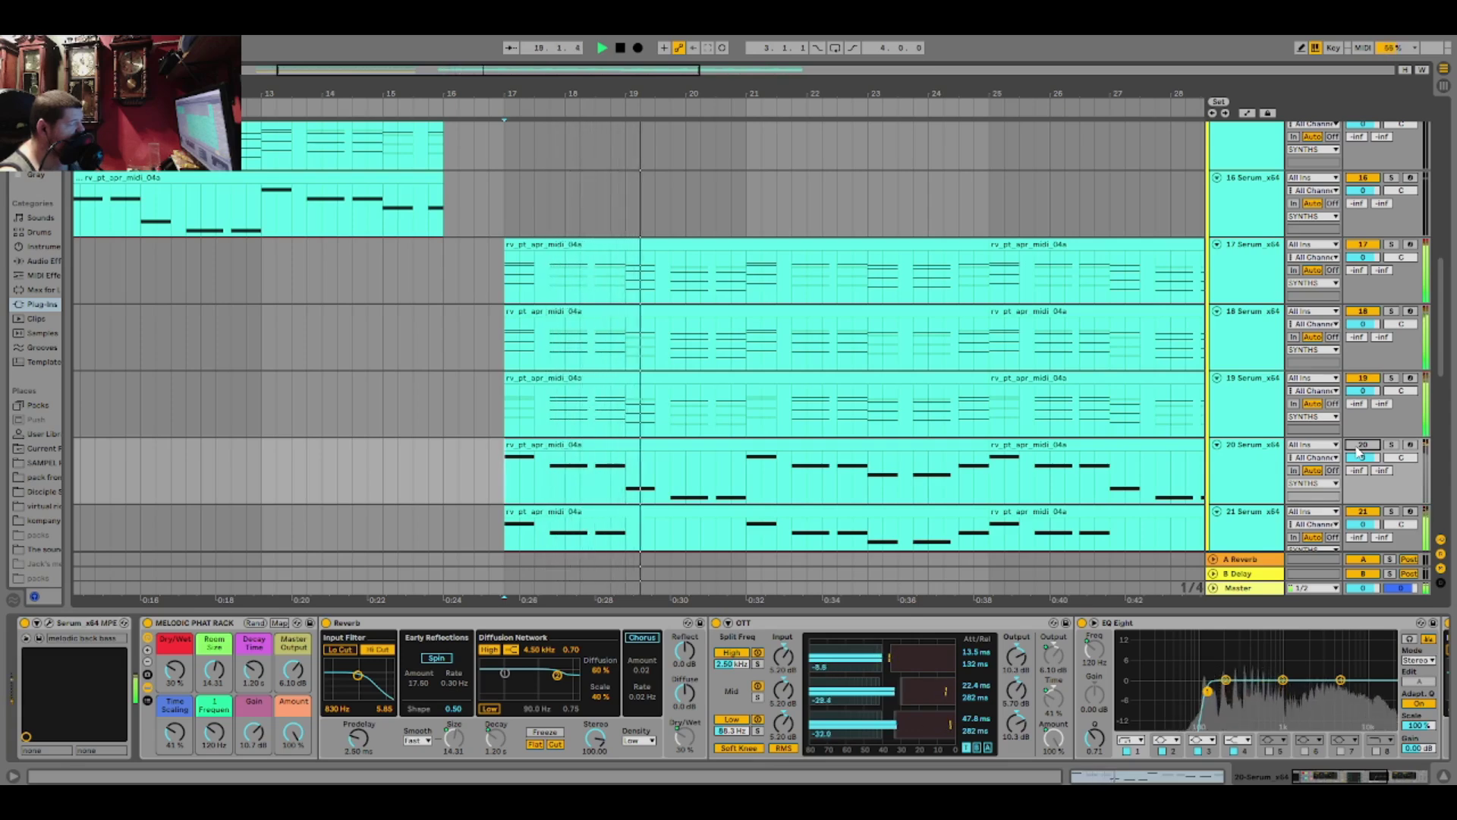
{"action": "key", "text": "space"}
{"action": "key", "text": "space"}
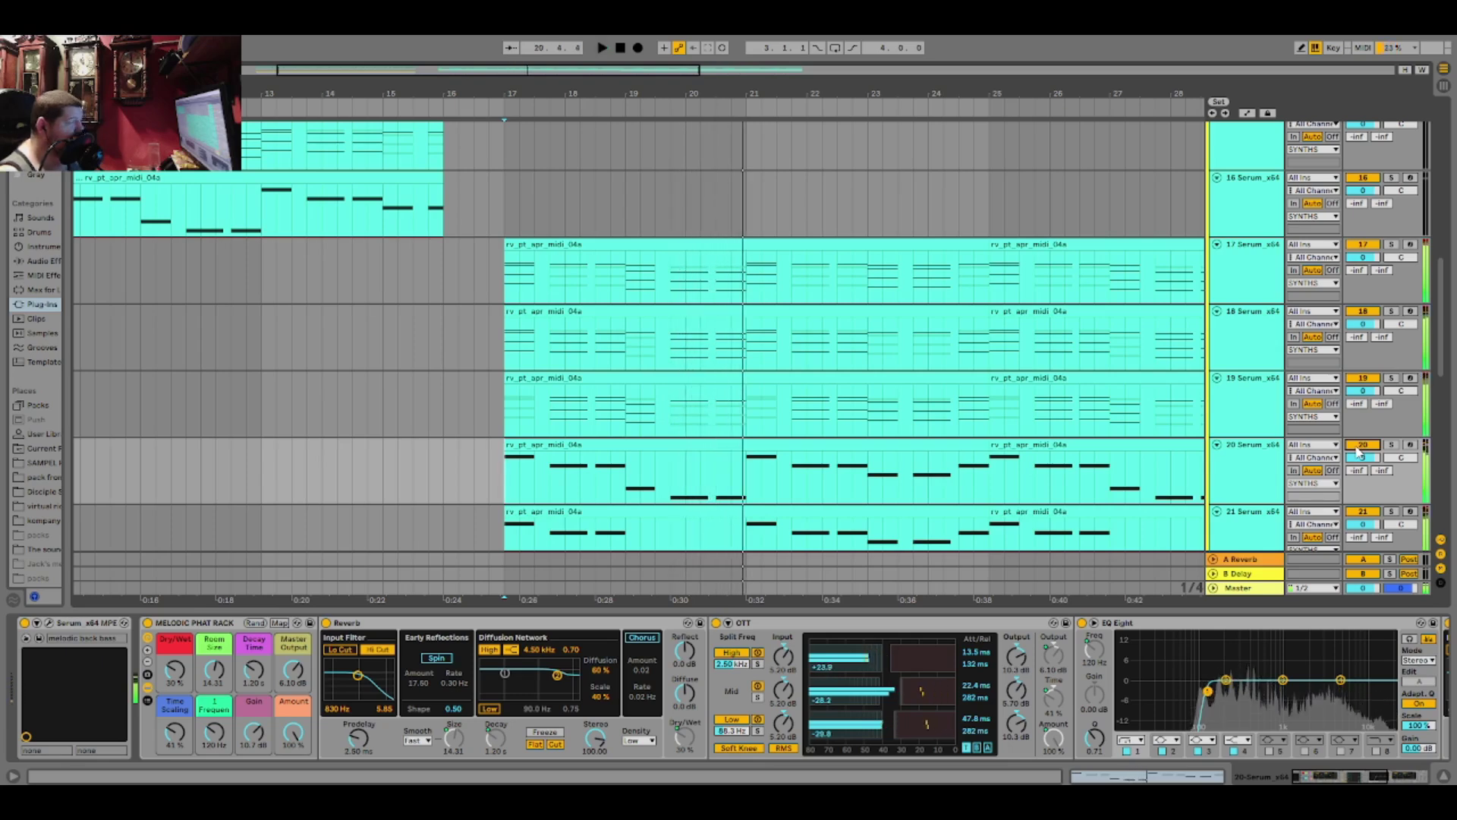
{"action": "key", "text": "space"}
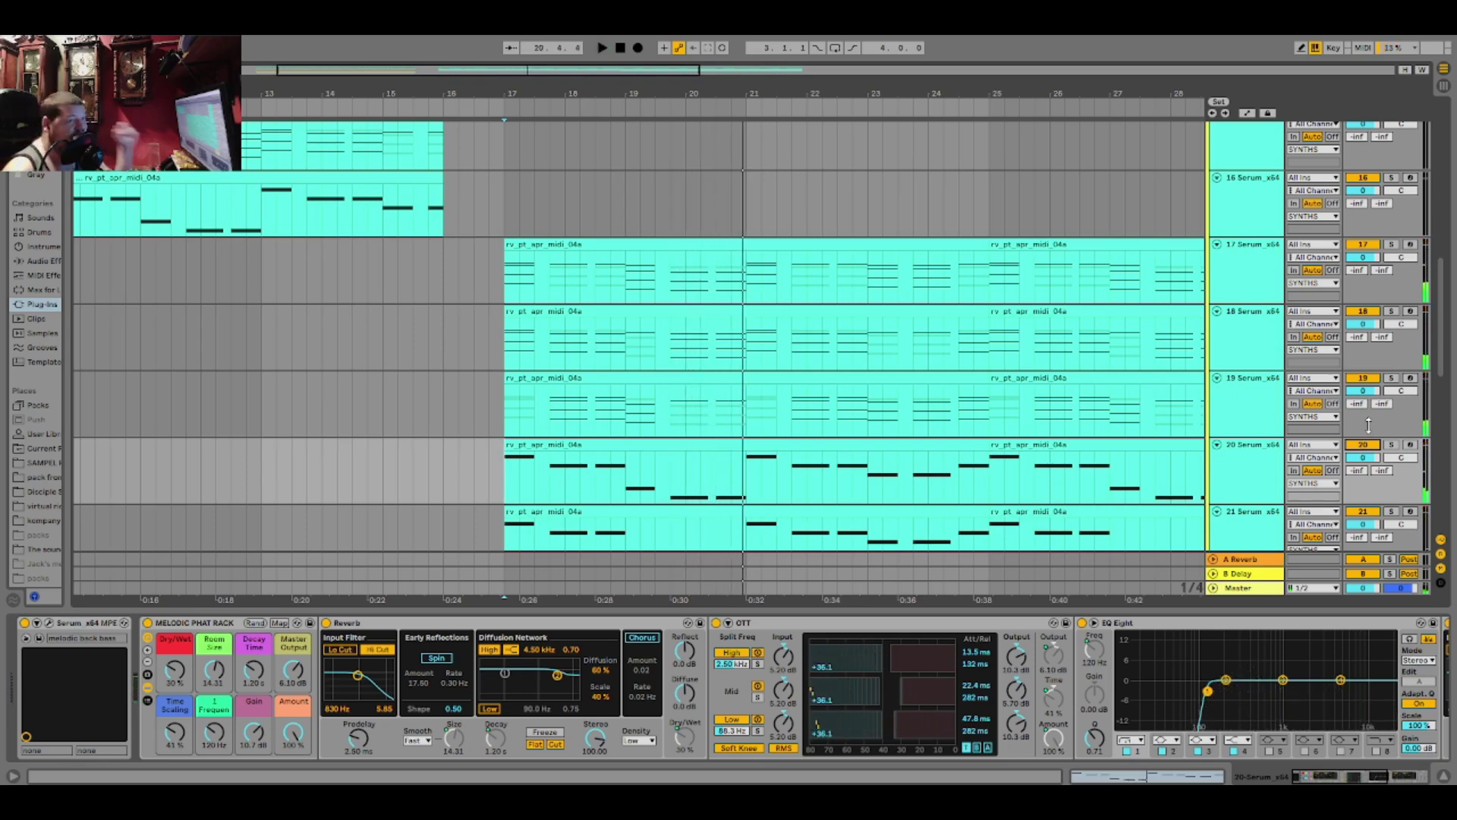
Solo Serum track 21 and open its "yell into the mountains" patch to examine the oscillator, filter and effects settings
{"action": "scroll", "coordinate": [1244, 509], "scroll_direction": "down", "scroll_amount": 4}
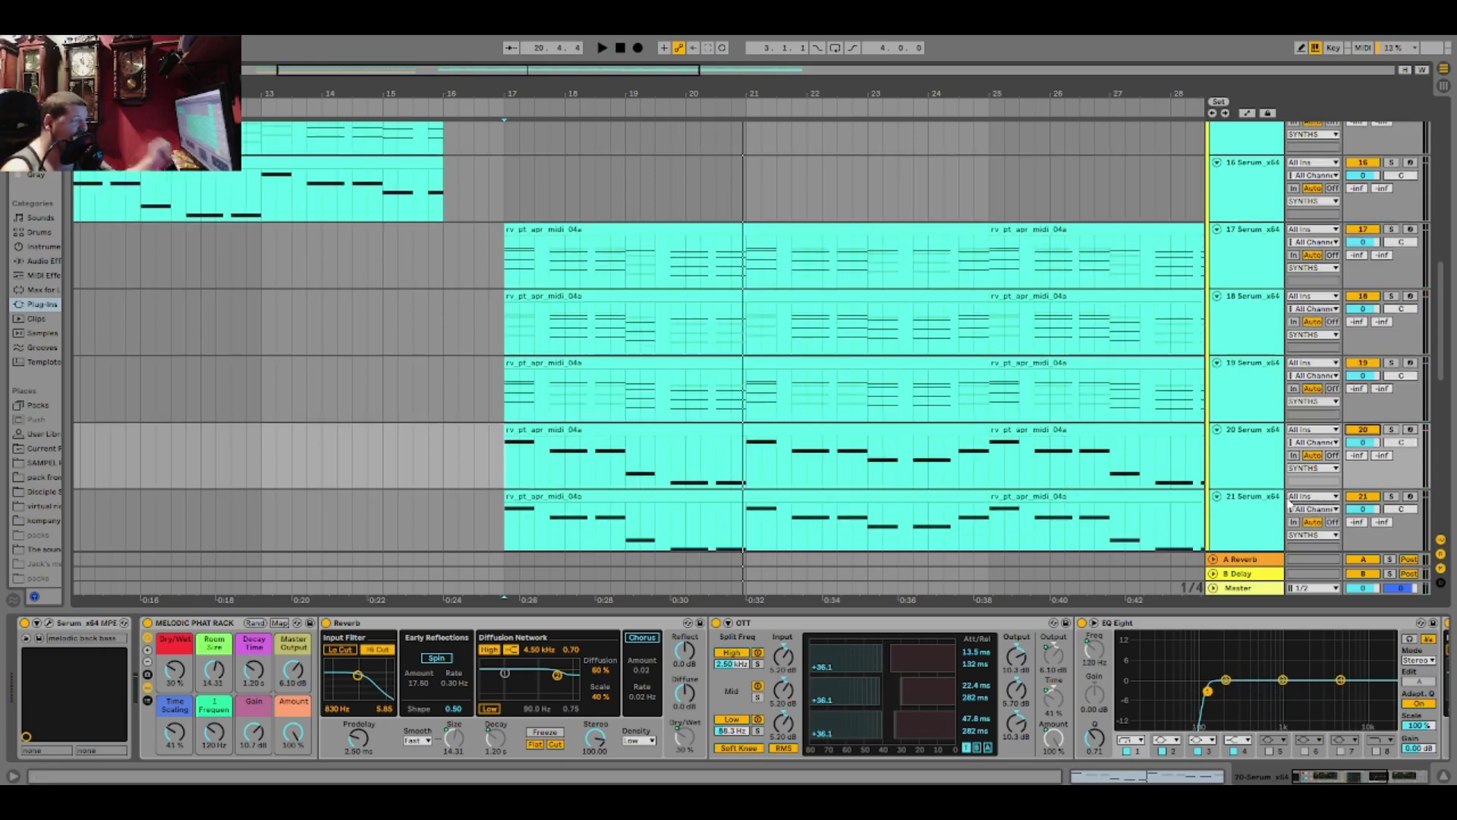
{"action": "scroll", "coordinate": [1244, 503], "scroll_direction": "down", "scroll_amount": 3}
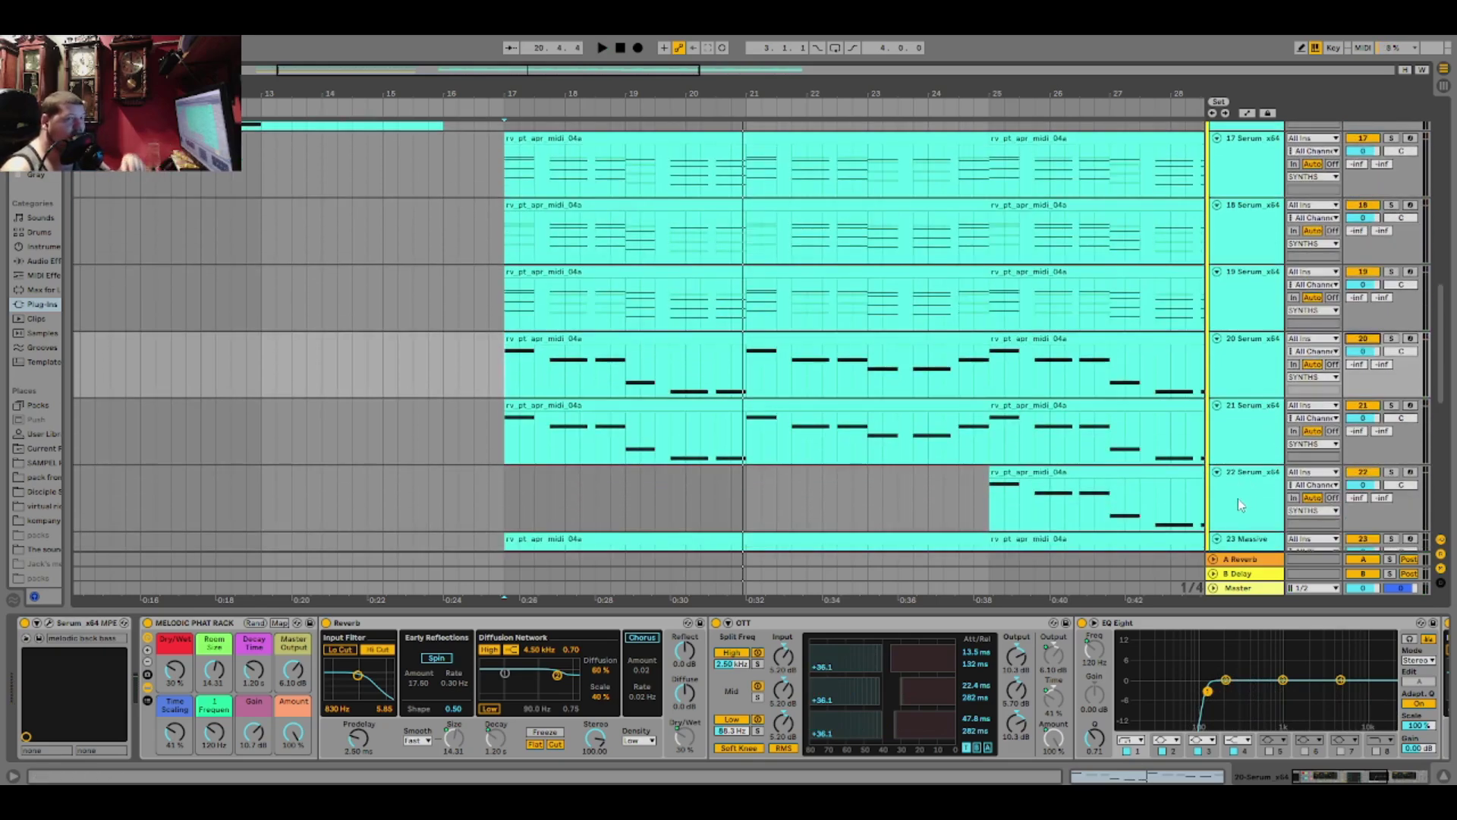
{"action": "left_click", "coordinate": [1221, 390]}
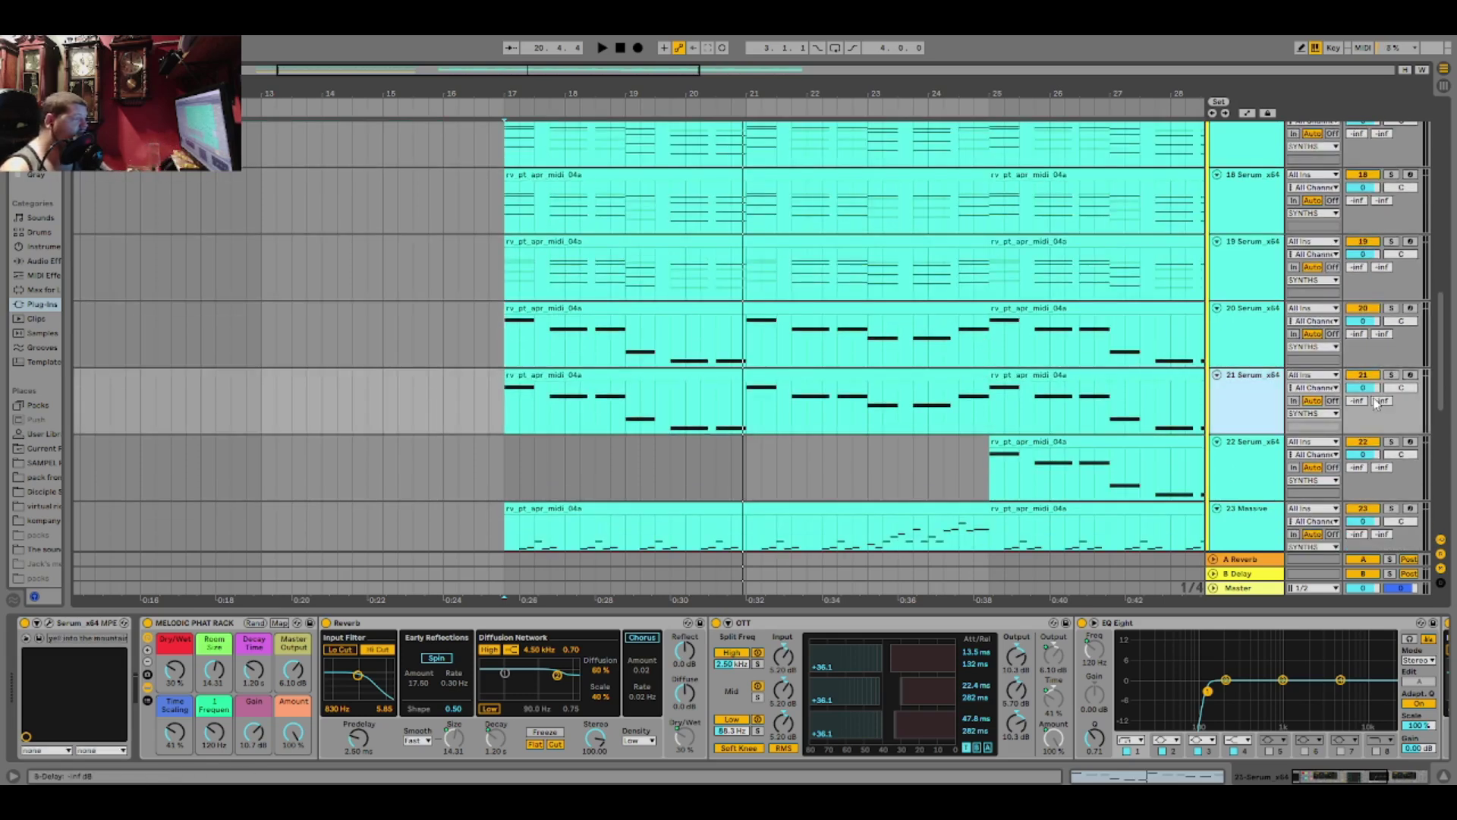
{"action": "left_click", "coordinate": [1392, 375]}
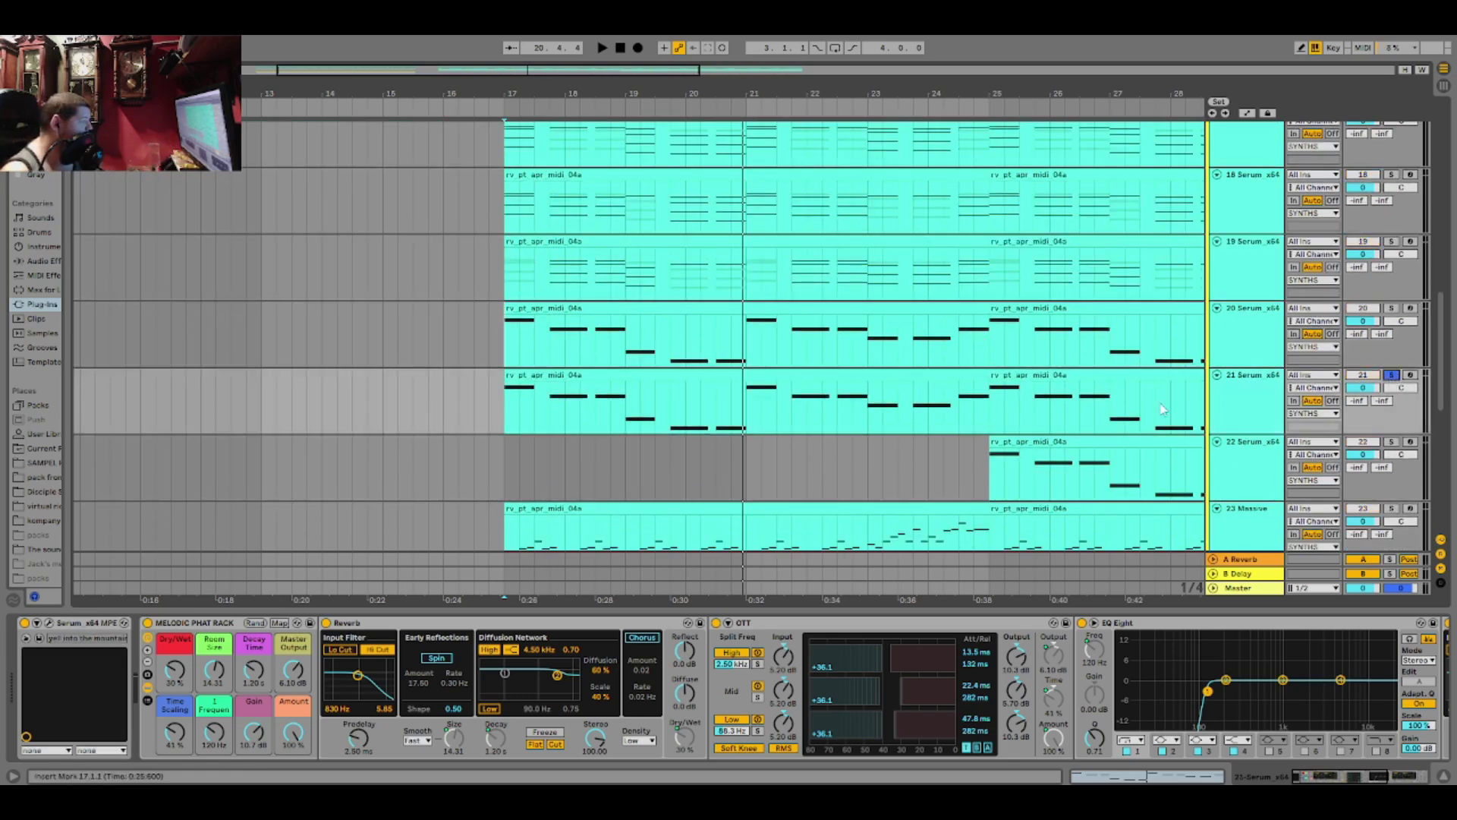
{"action": "left_click", "coordinate": [1239, 417]}
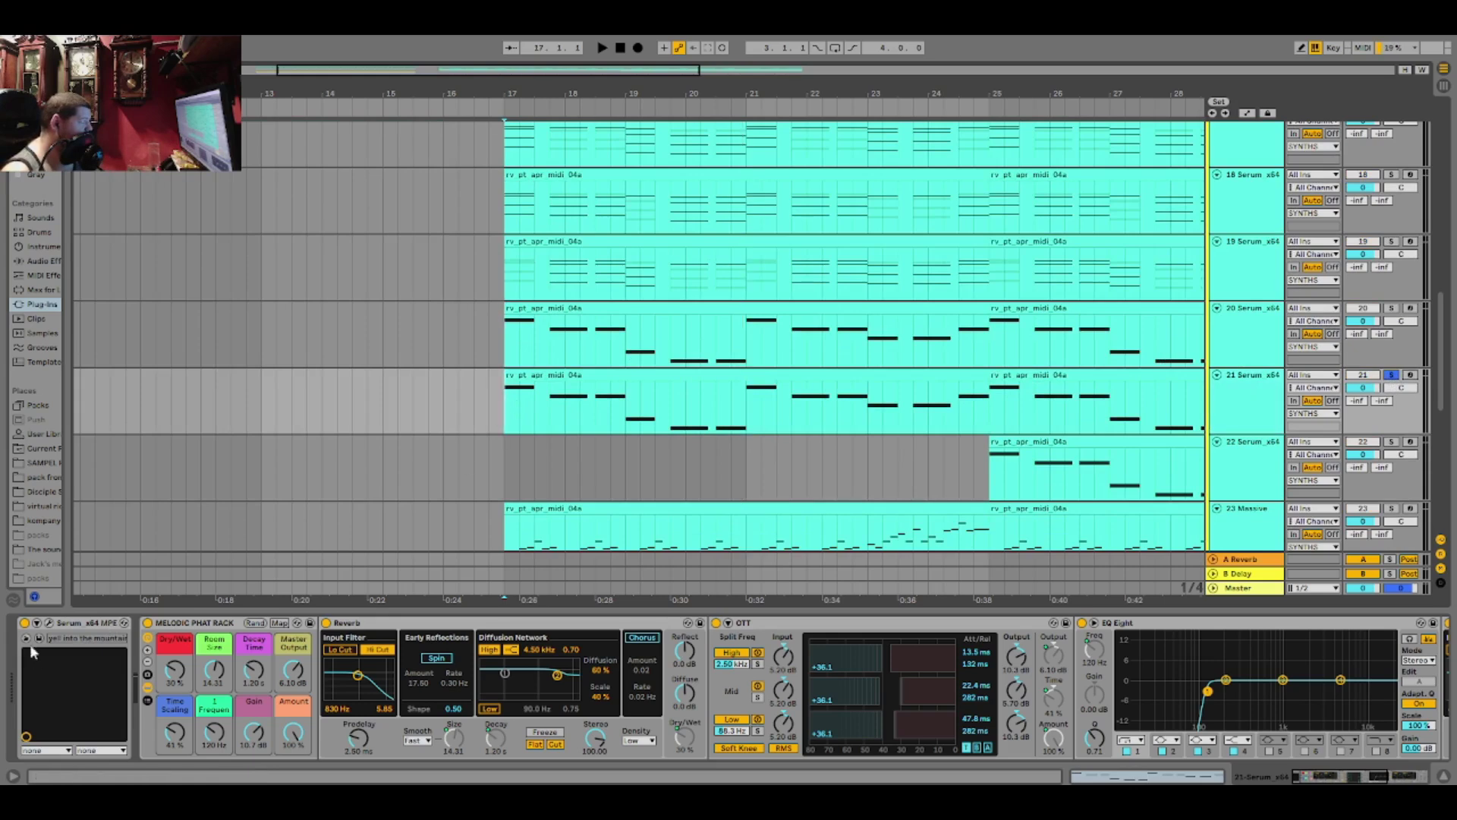
{"action": "left_click", "coordinate": [48, 624]}
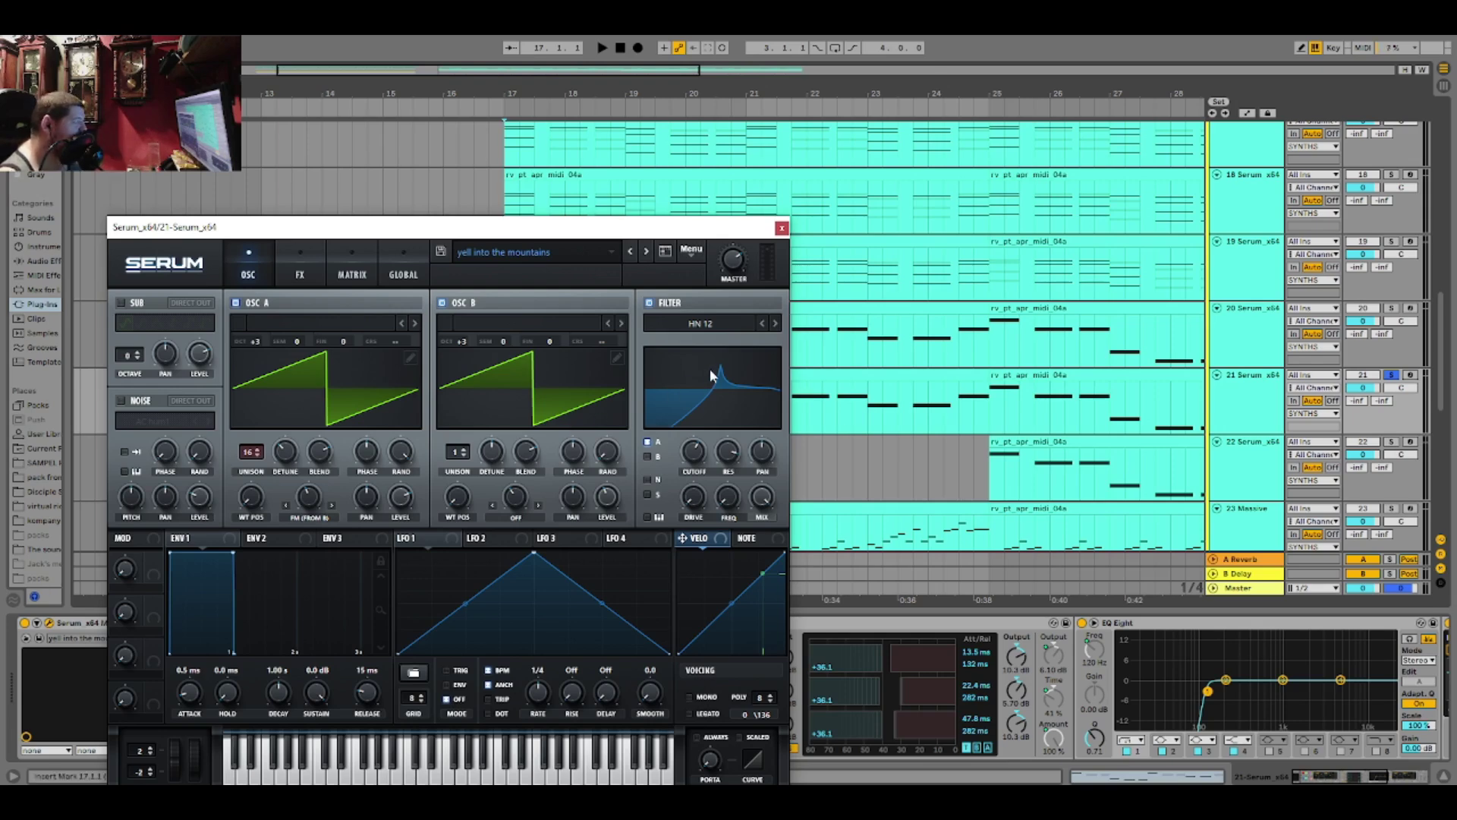
{"action": "left_click", "coordinate": [302, 271]}
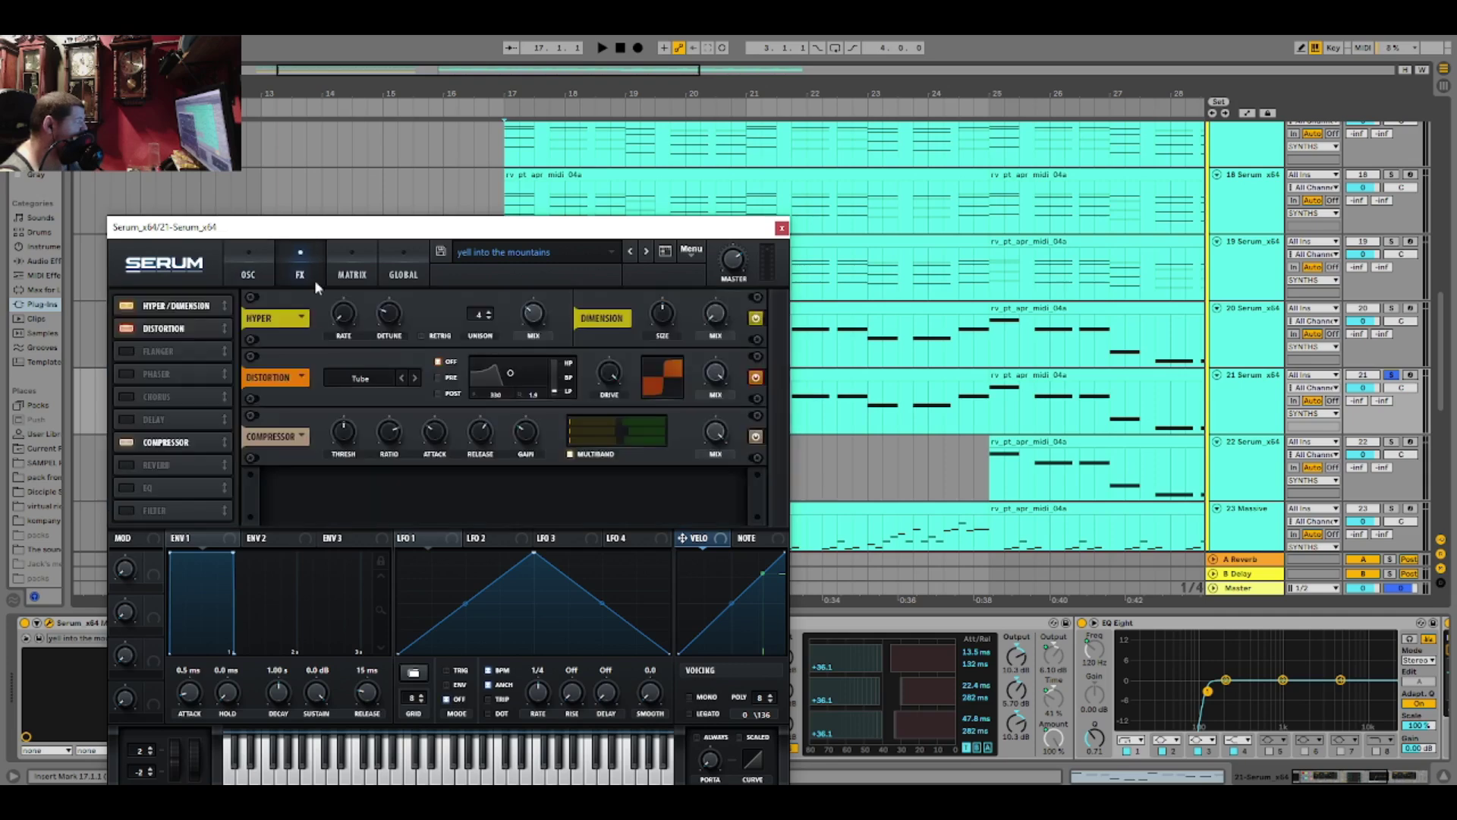
{"action": "left_click", "coordinate": [249, 272]}
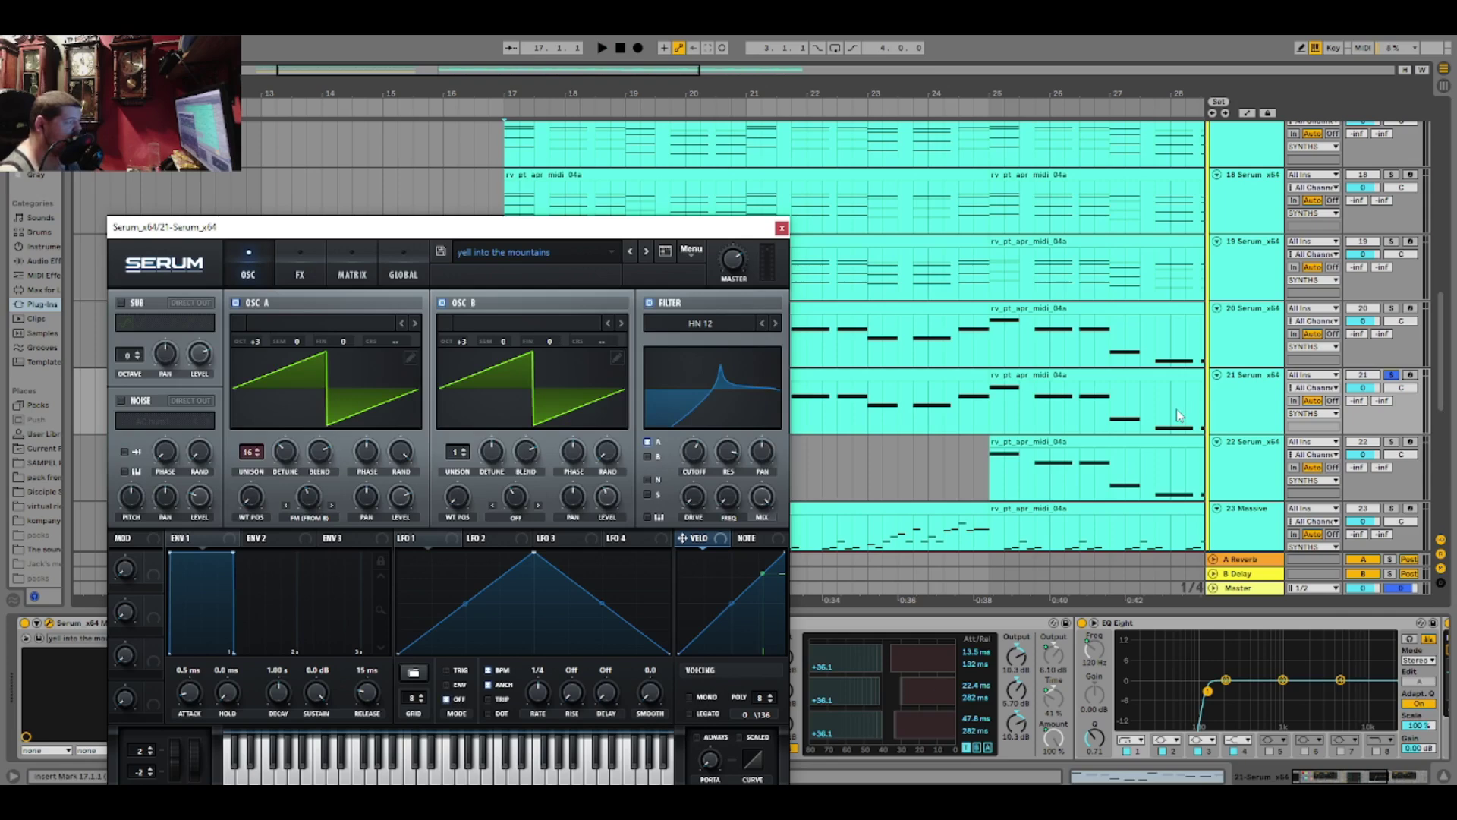
Play the soloed track 21 from bar 17 with its Serum window open, and close the plug-in window
{"action": "key", "text": "space"}
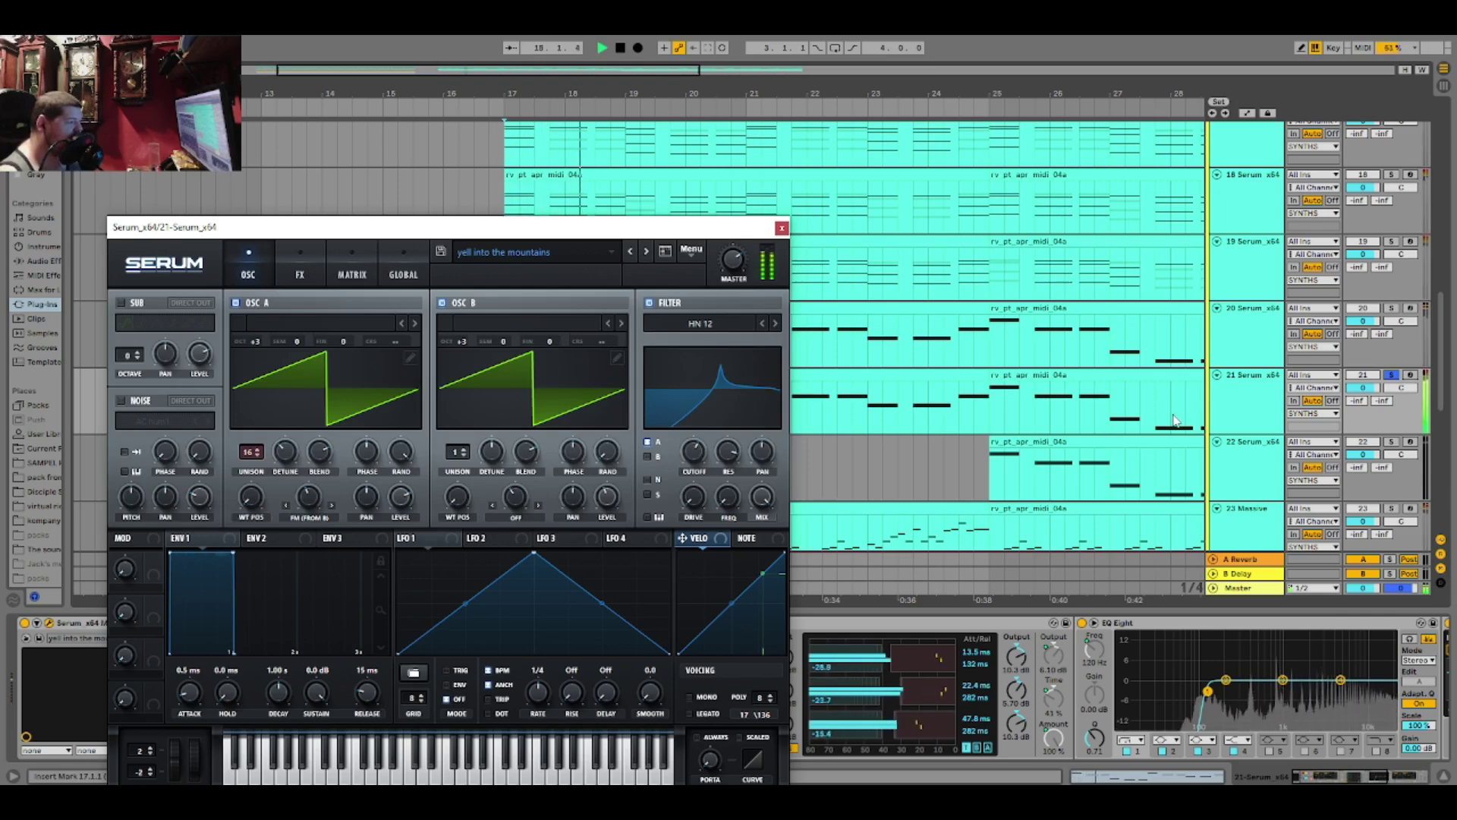
{"action": "key", "text": "space"}
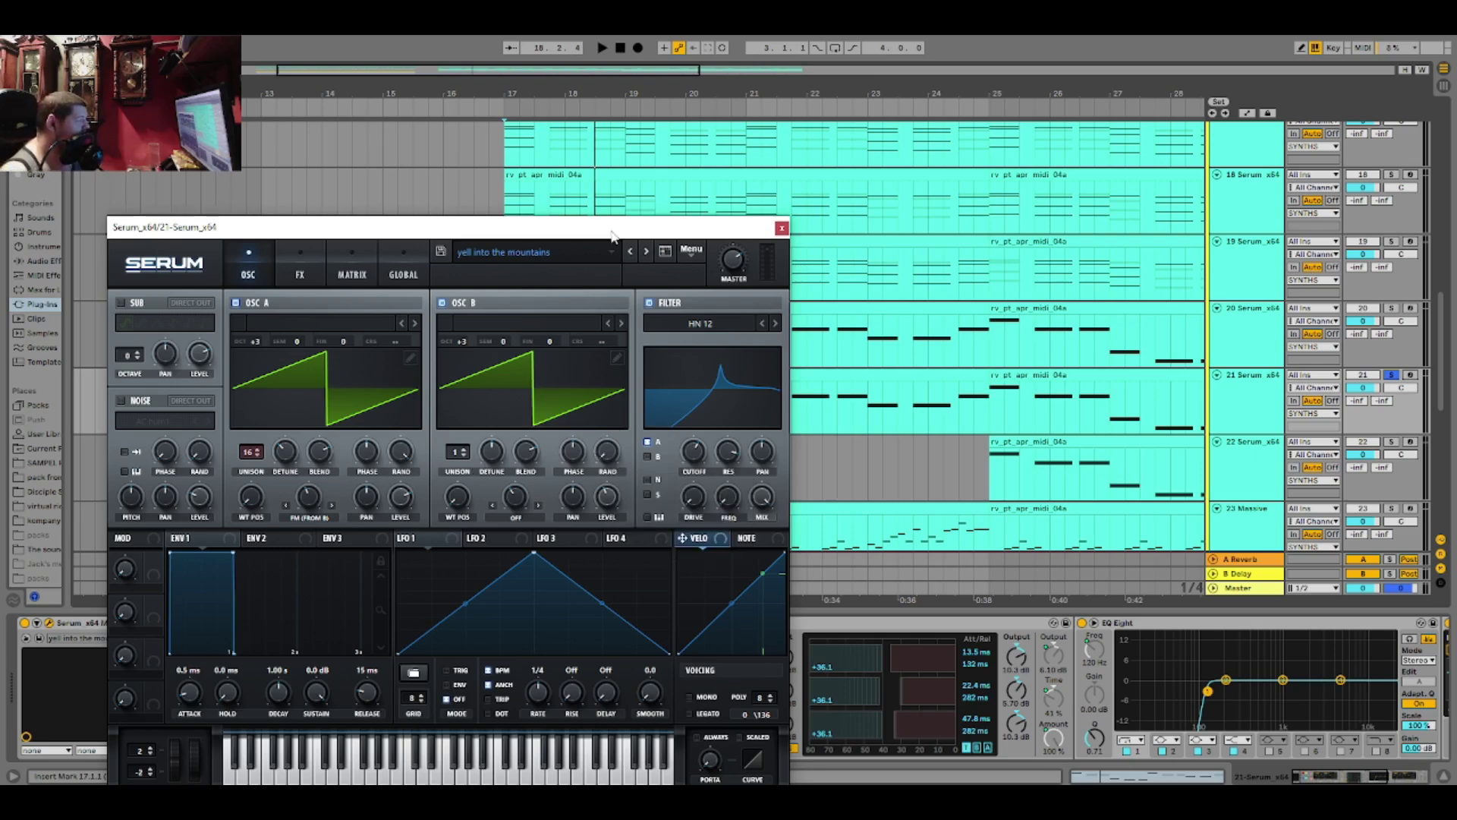
{"action": "left_click_drag", "start_coordinate": [584, 242], "coordinate": [870, 161]}
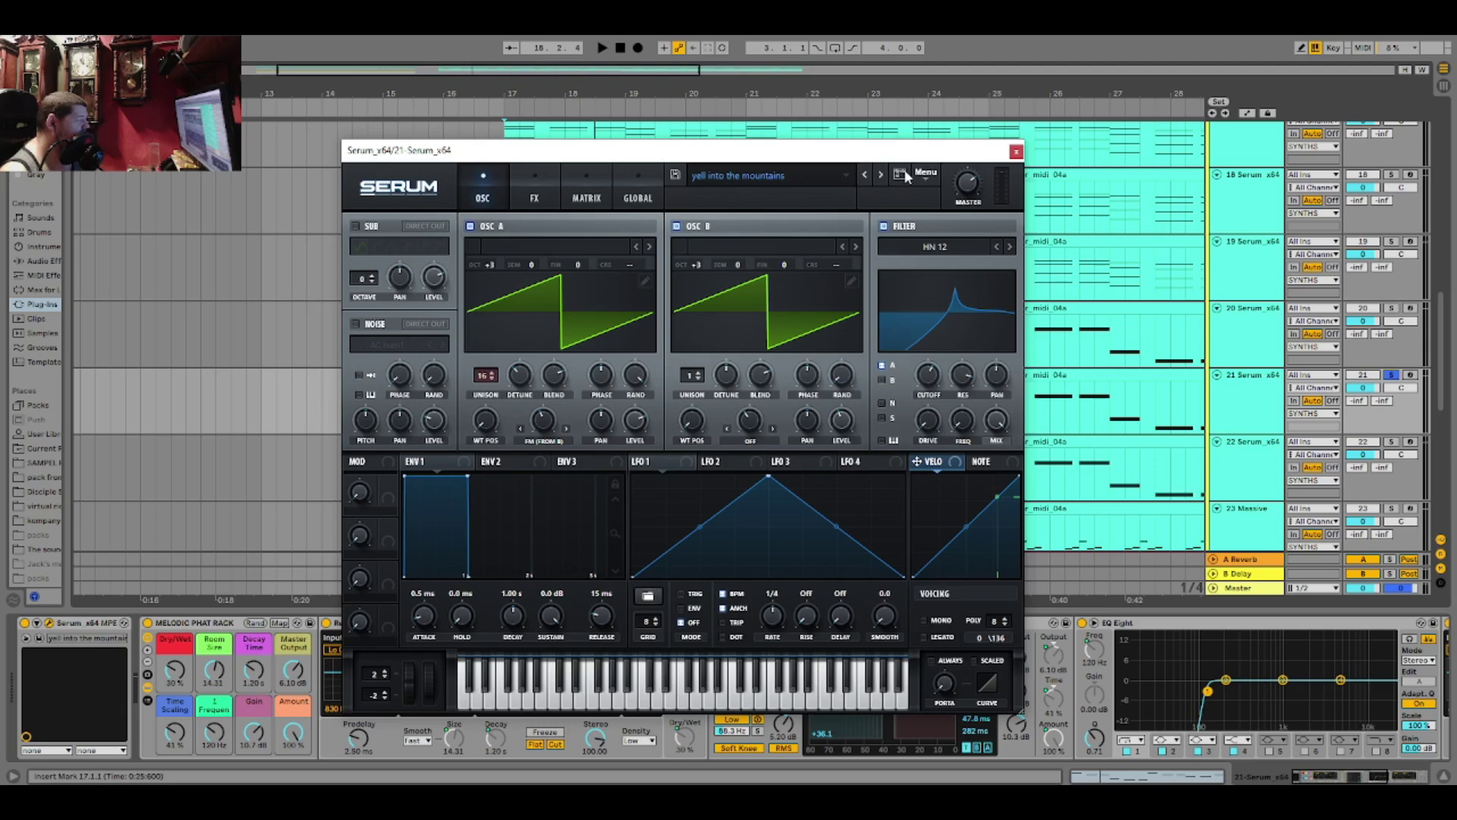
{"action": "left_click", "coordinate": [1016, 152]}
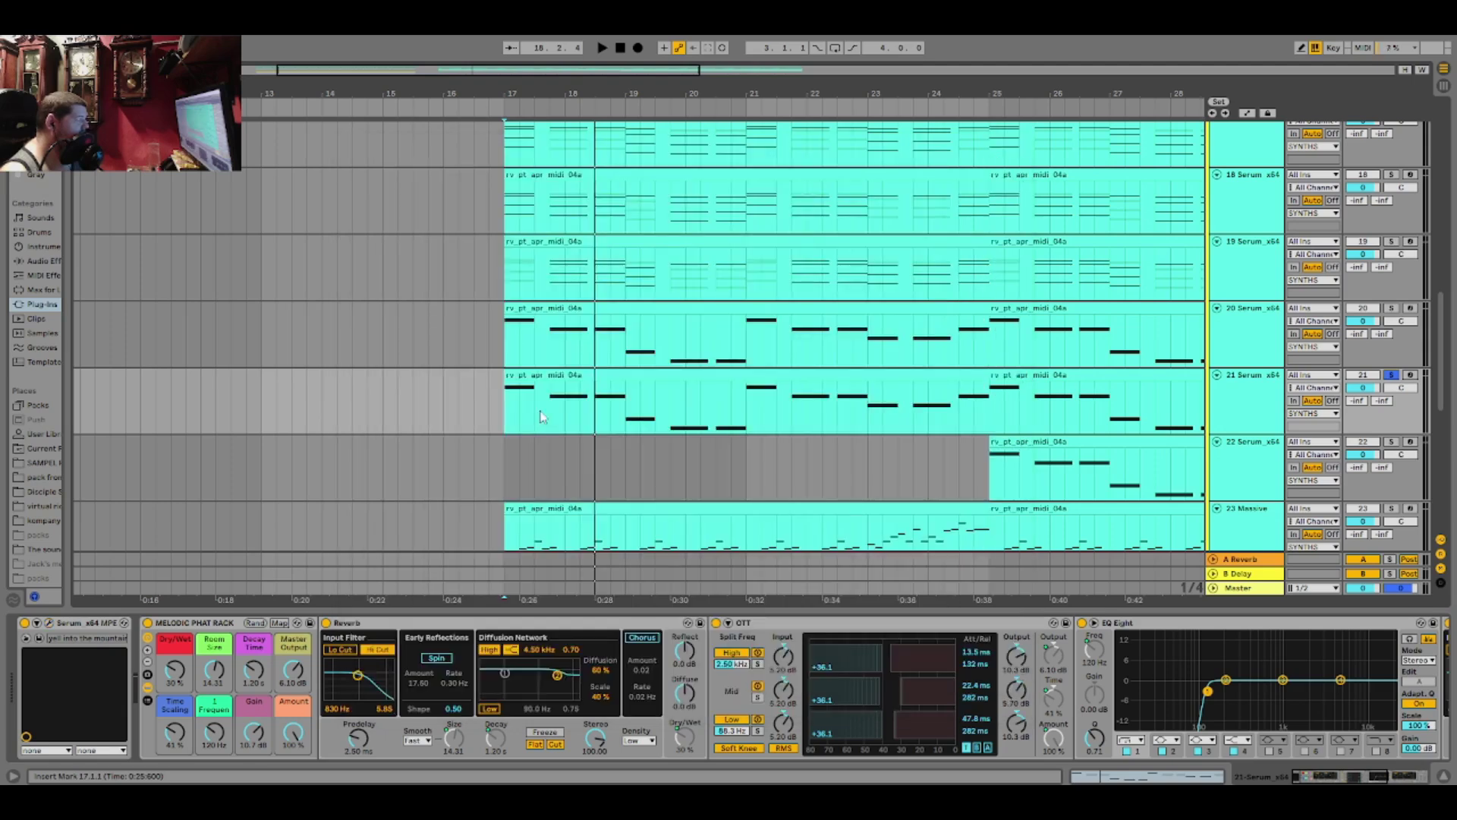
Solo Massive track 23, open its synth window while playing the arpeggio from bar 17, and close the plug-in window
{"action": "scroll", "coordinate": [531, 407], "scroll_direction": "down", "scroll_amount": 3}
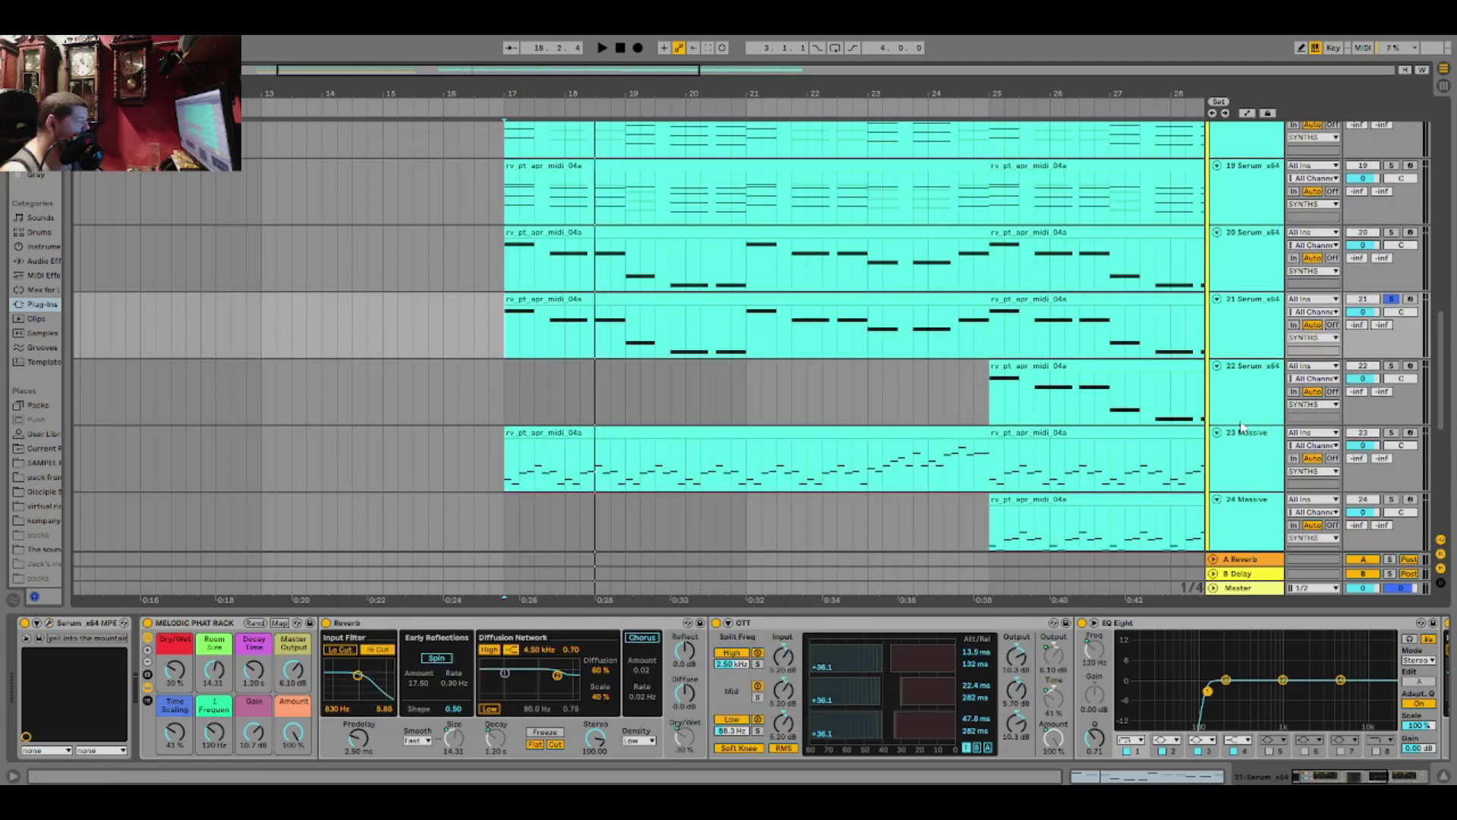
{"action": "left_click", "coordinate": [509, 466]}
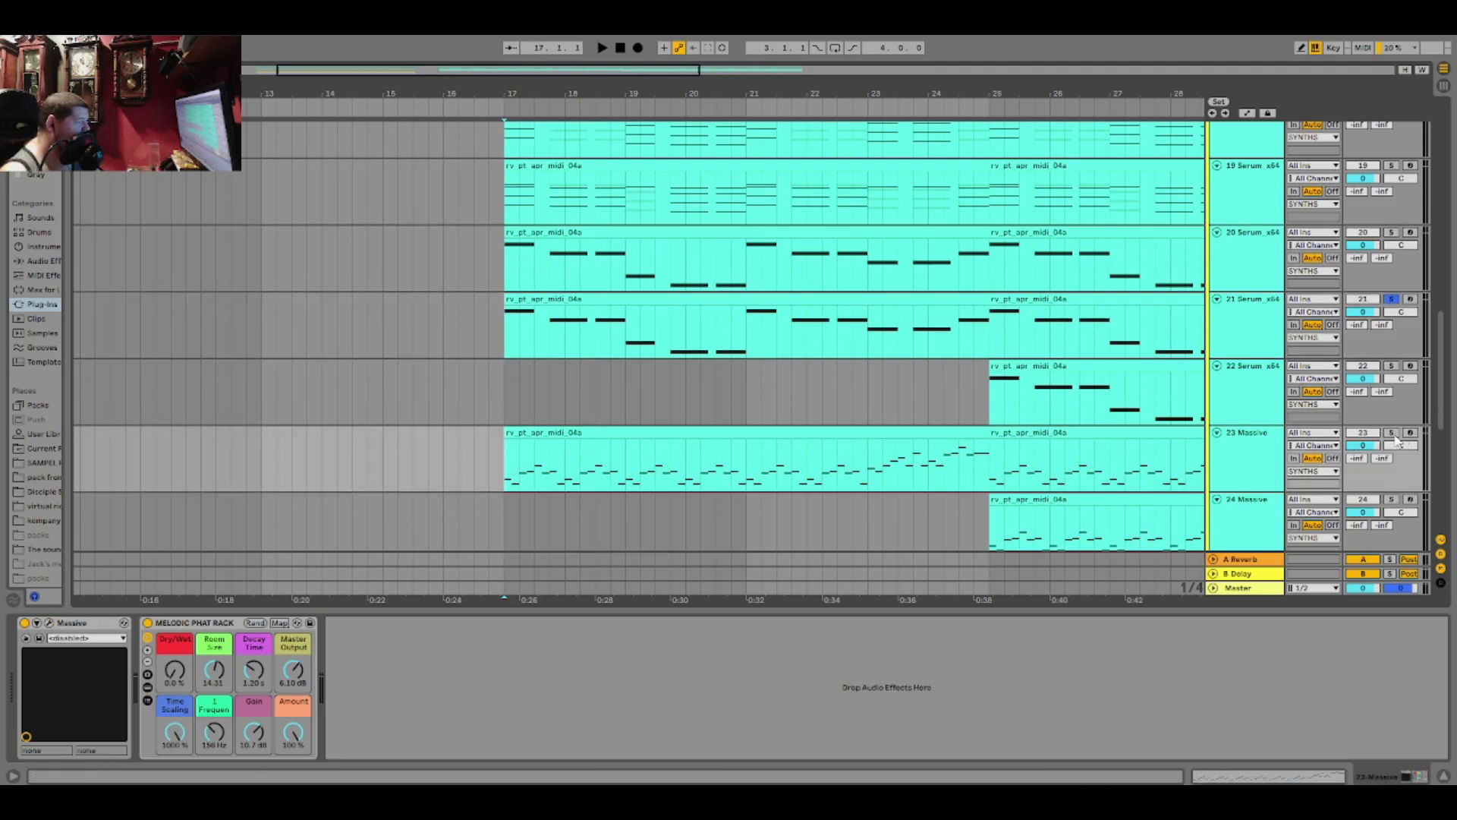
{"action": "left_click", "coordinate": [1224, 471]}
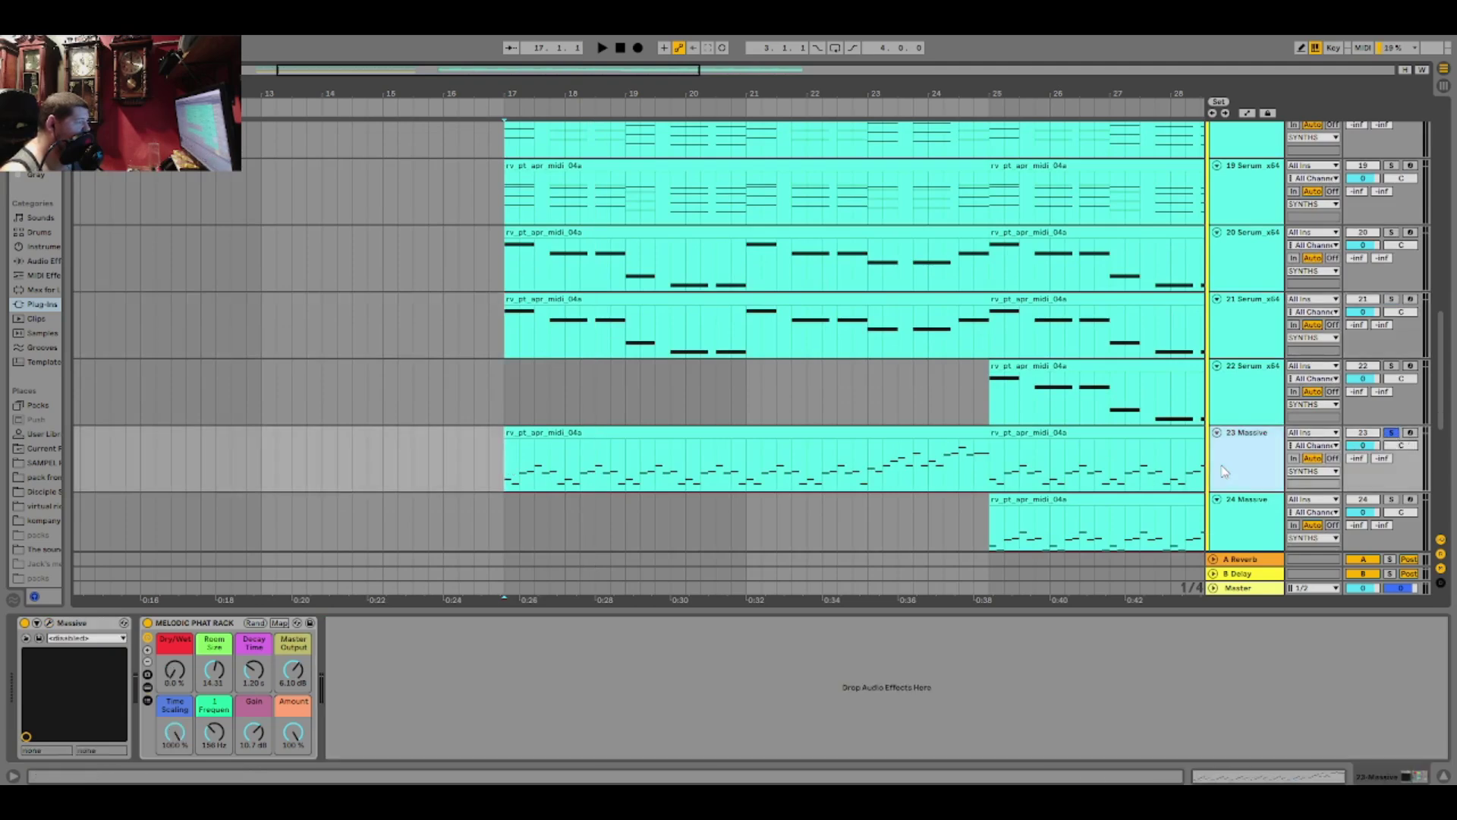
{"action": "left_click", "coordinate": [49, 623]}
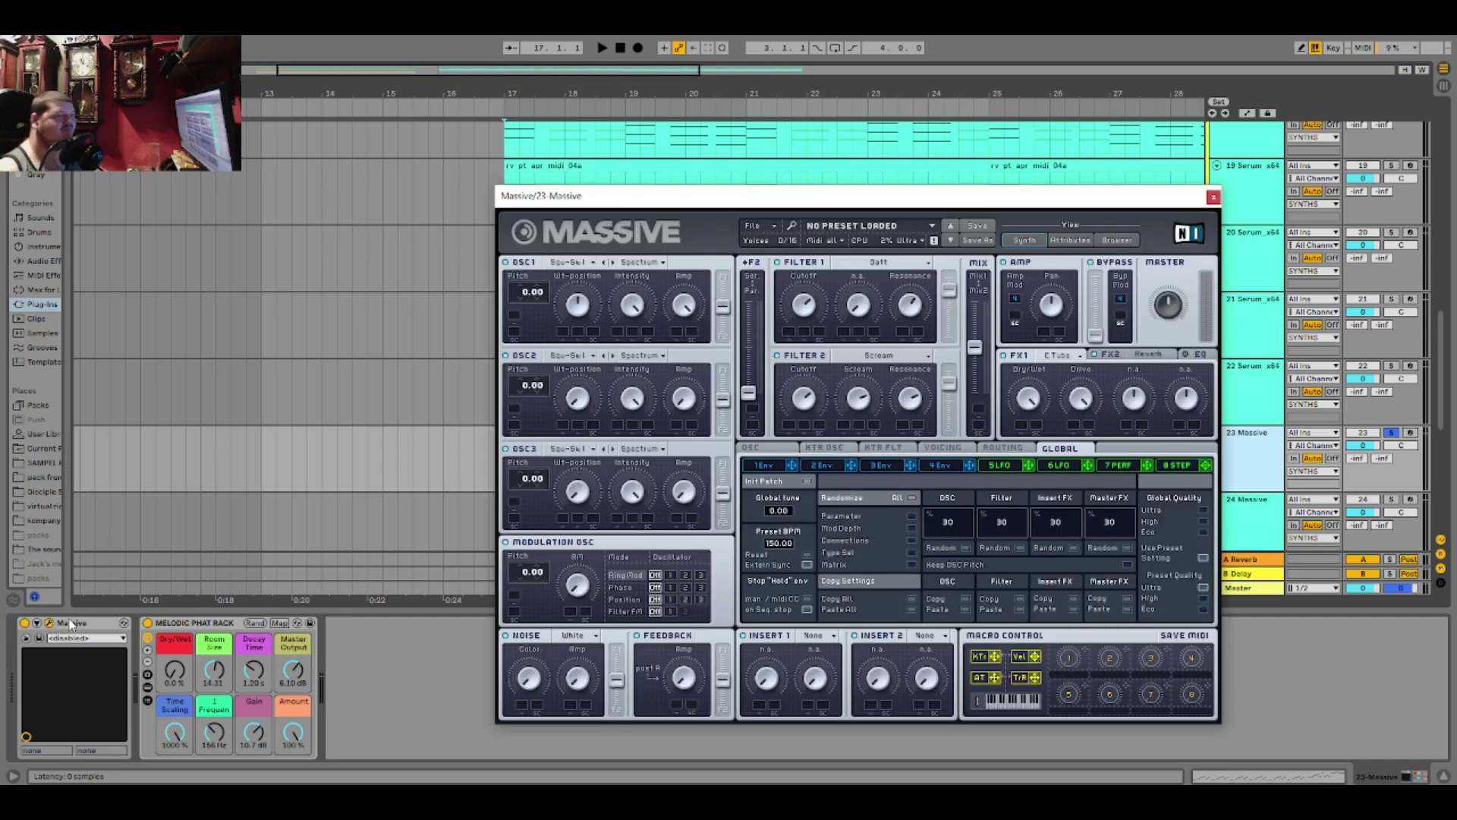
{"action": "left_click_drag", "start_coordinate": [806, 205], "coordinate": [696, 159]}
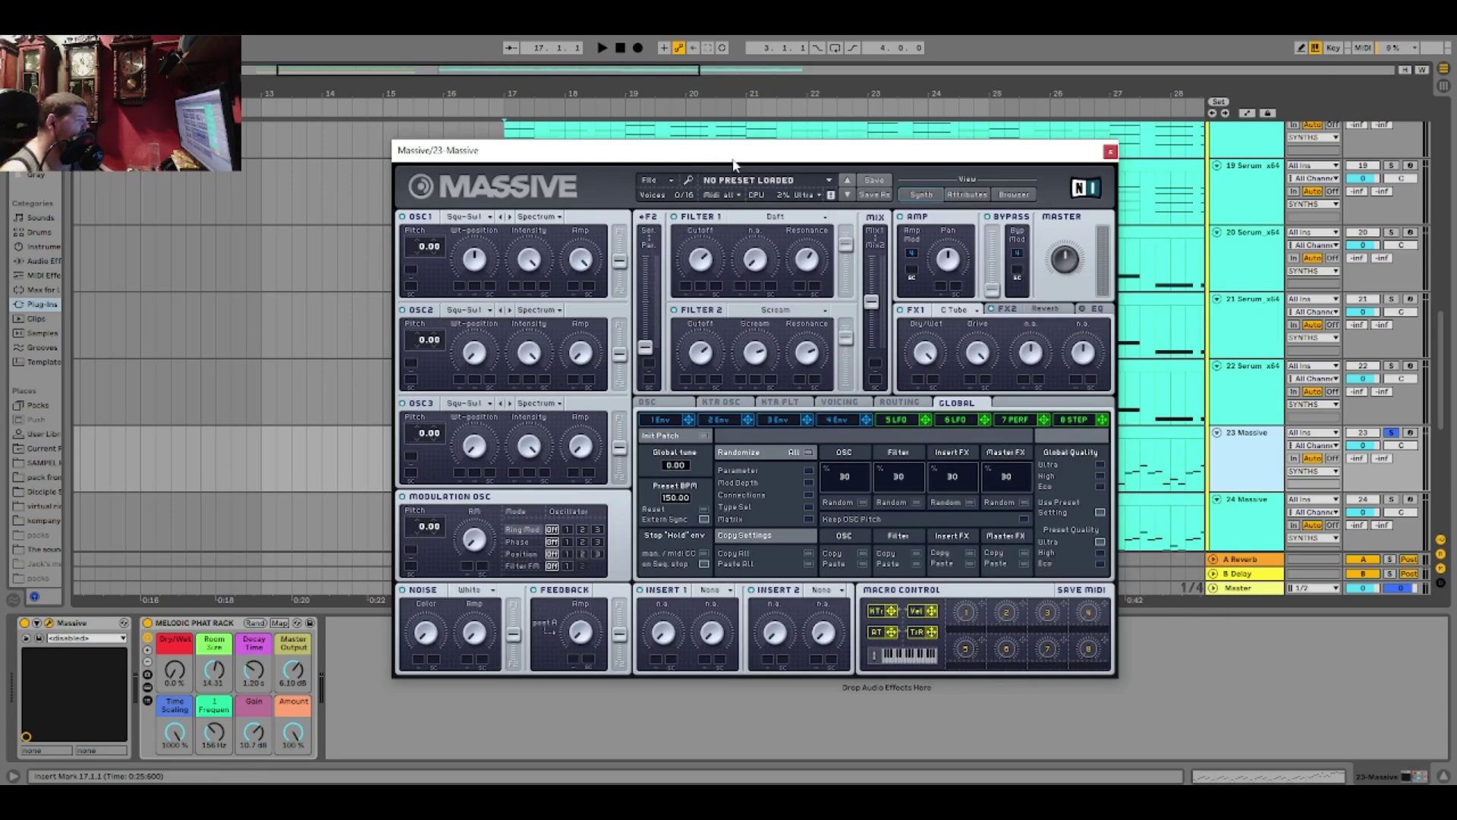
{"action": "key", "text": "space"}
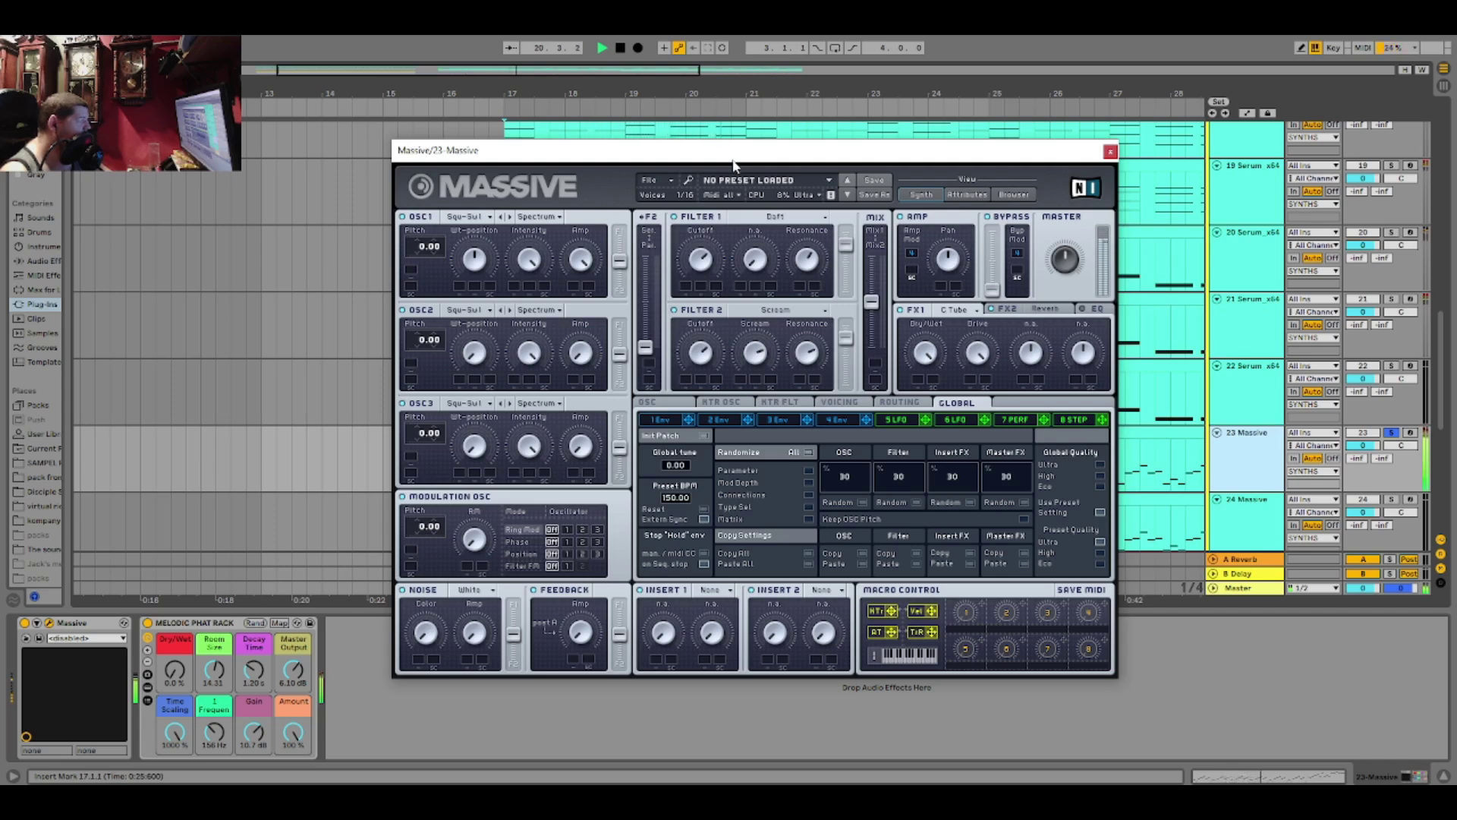
{"action": "key", "text": "space"}
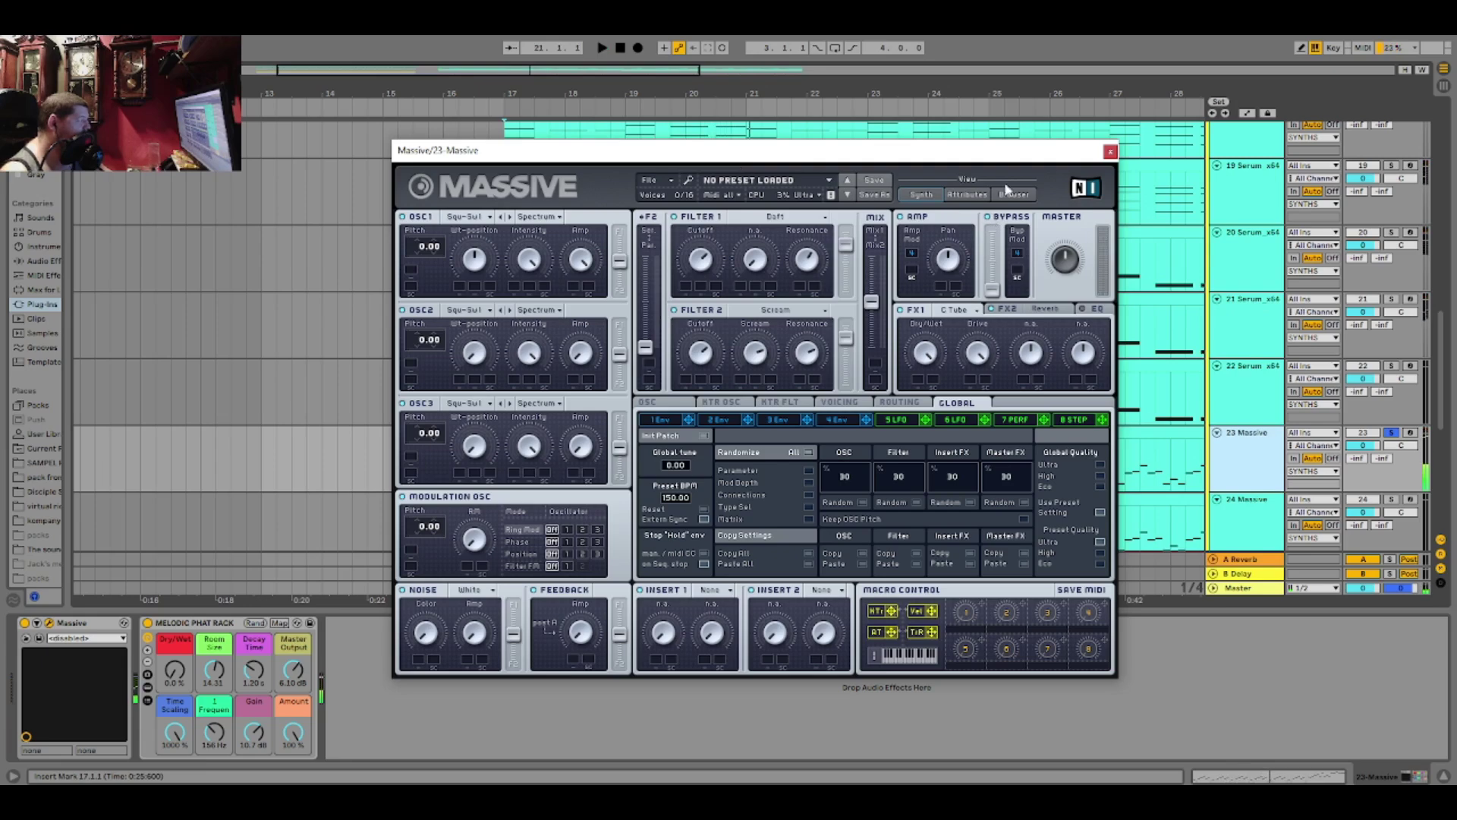
{"action": "left_click", "coordinate": [1110, 151]}
{"action": "scroll", "coordinate": [748, 471], "scroll_direction": "down", "scroll_amount": 2}
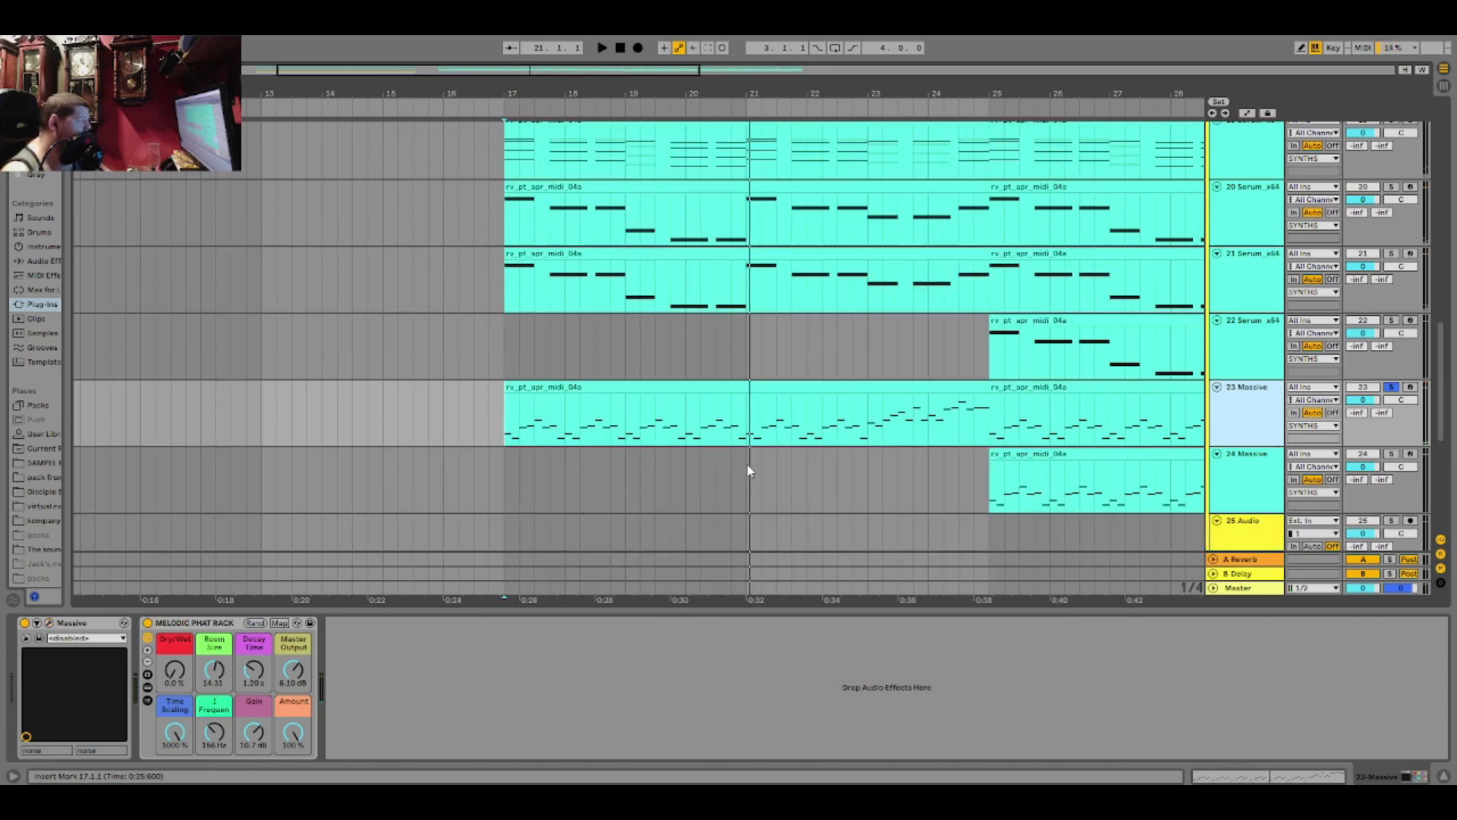
Solo Serum track 22, play it from bar 25, examine its "Lead - Ghost" patch, and close the plug-in window
{"action": "left_click", "coordinate": [984, 347]}
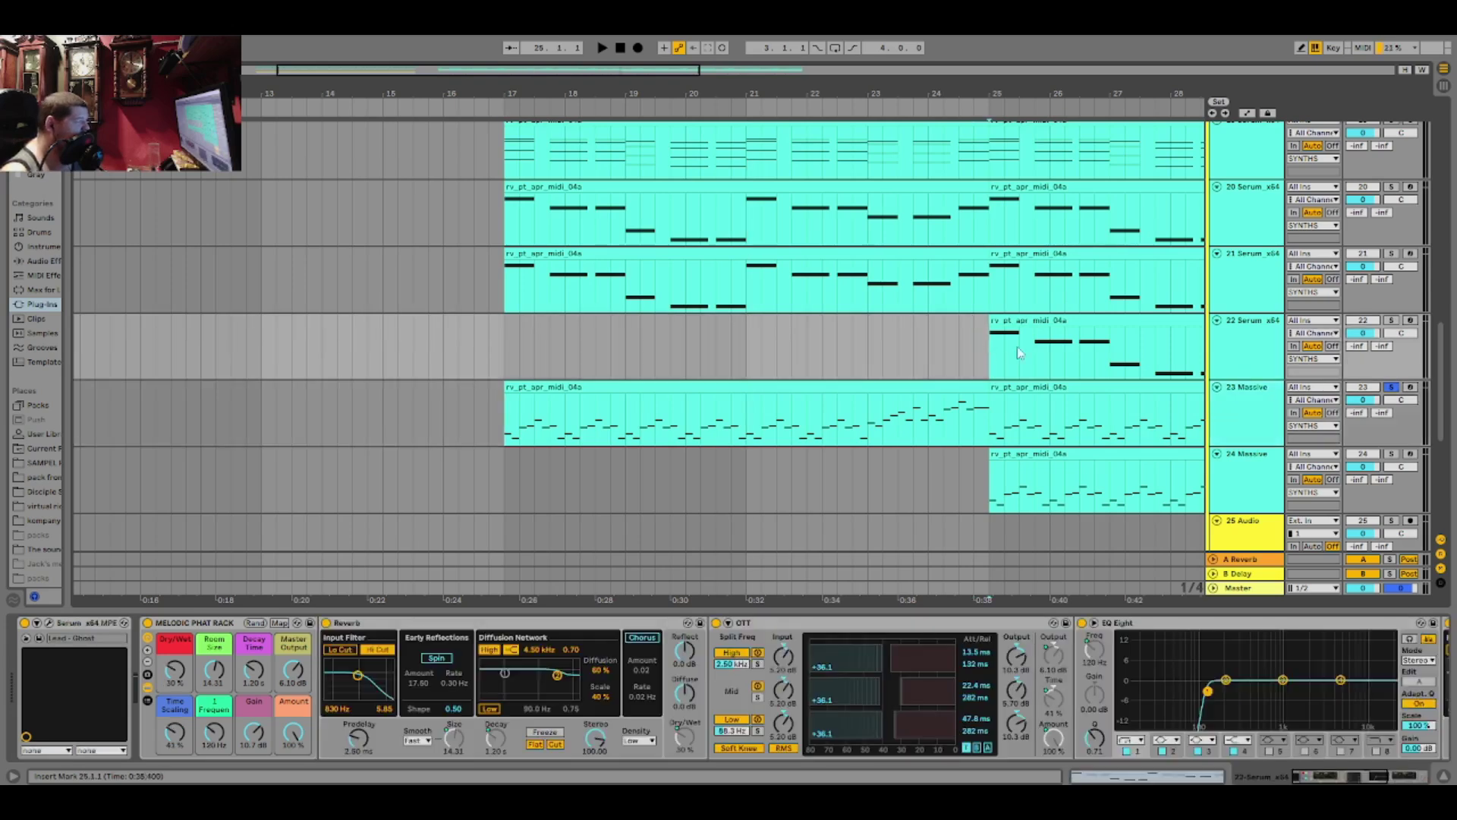
{"action": "key", "text": "space"}
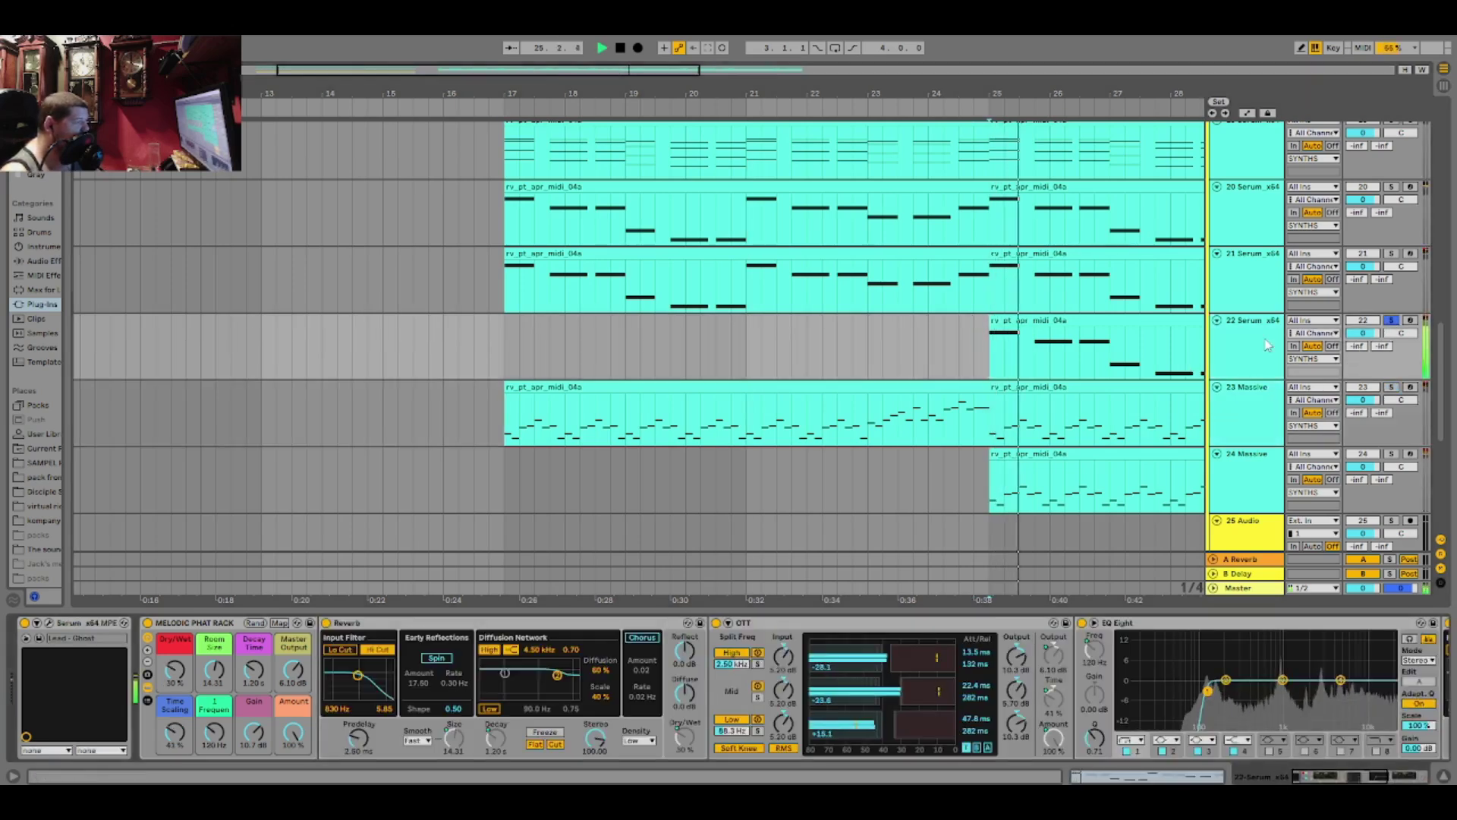
{"action": "key", "text": "space"}
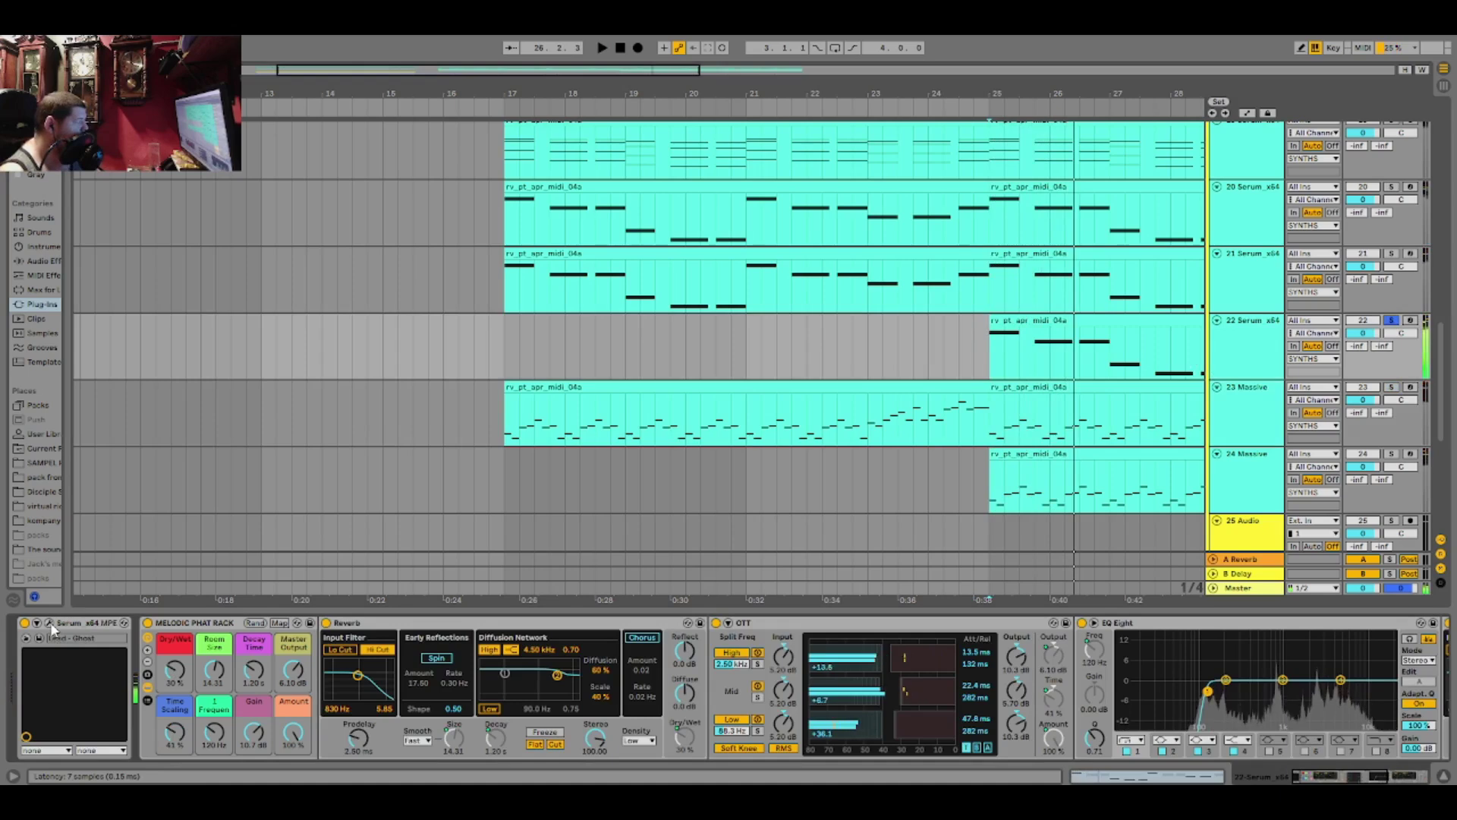
{"action": "left_click", "coordinate": [48, 623]}
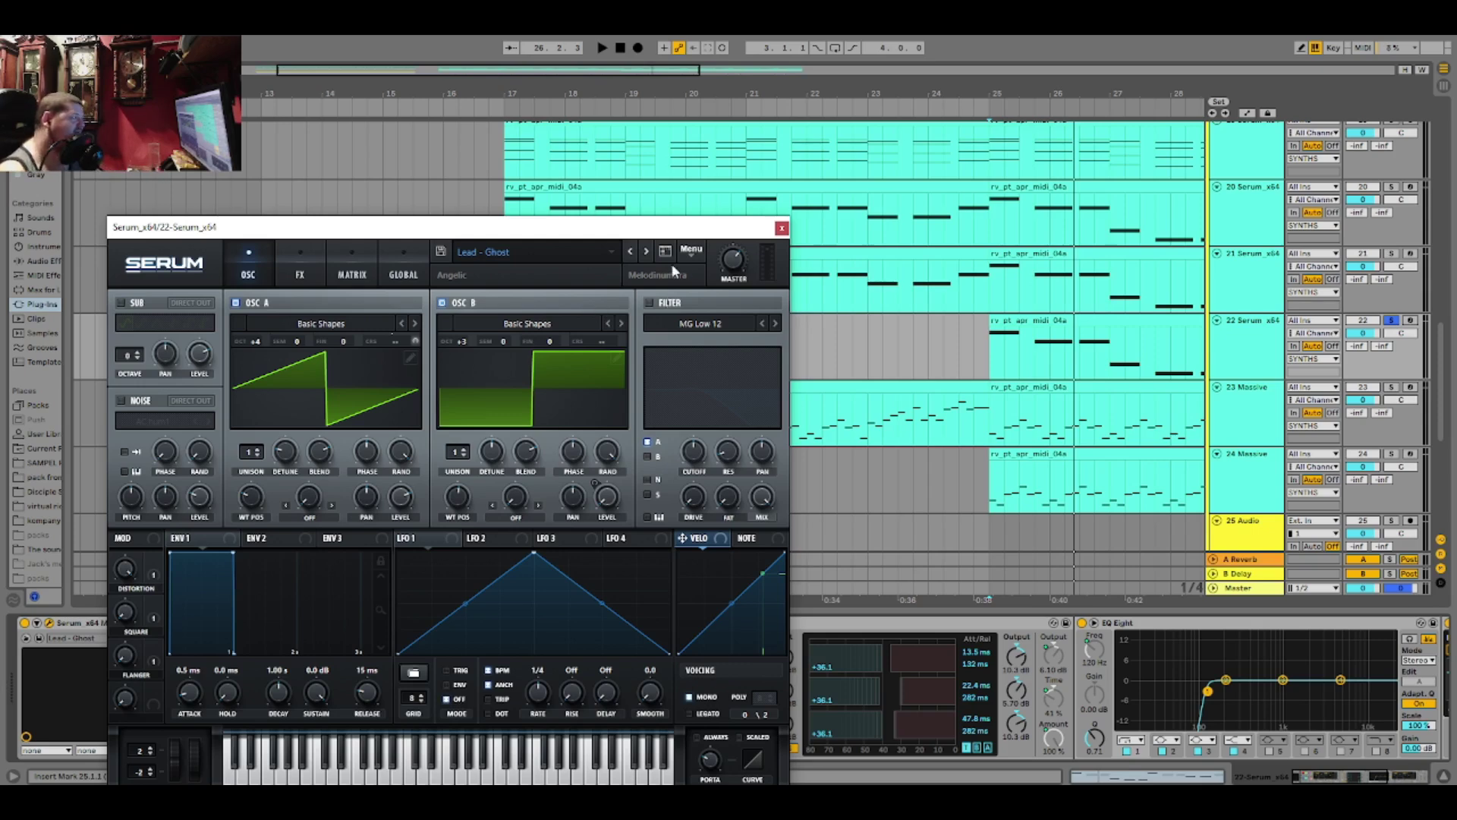
{"action": "left_click", "coordinate": [781, 228]}
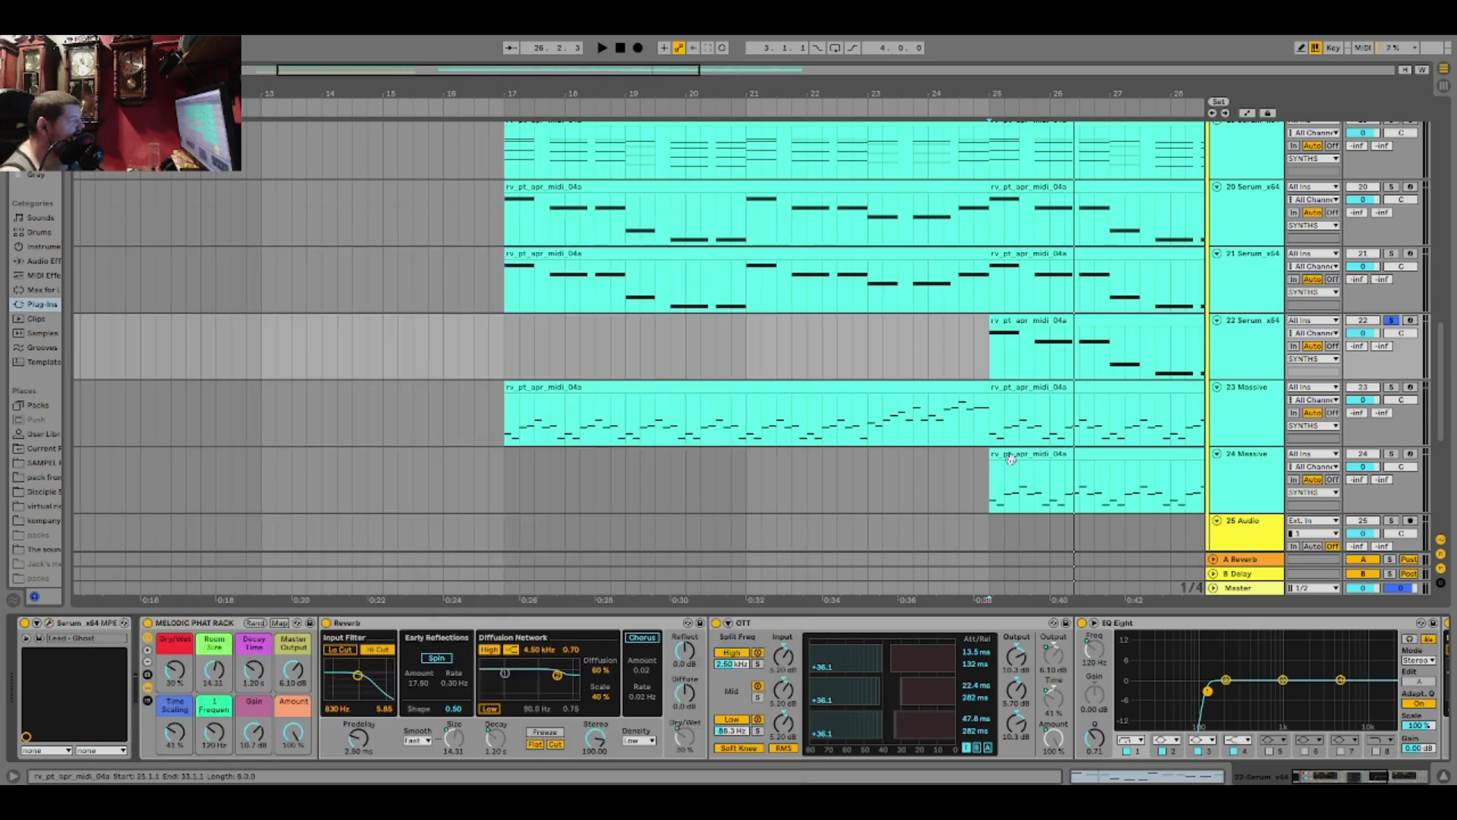
Play Massive track 24 soloed from bar 25, then unsolo it to hear the arpeggio with all other layers, and stop playback
{"action": "left_click", "coordinate": [989, 482]}
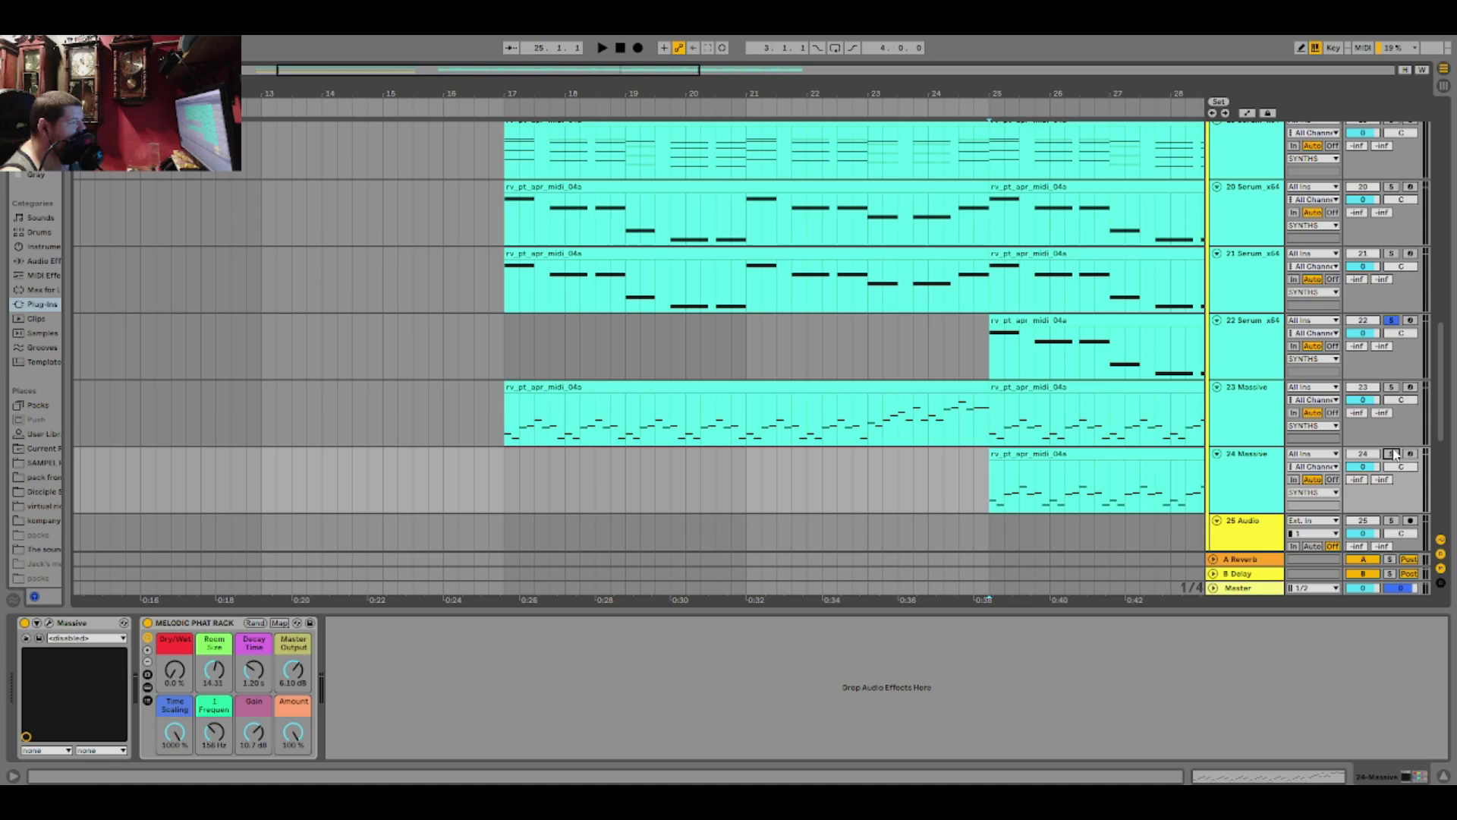
{"action": "key", "text": "space"}
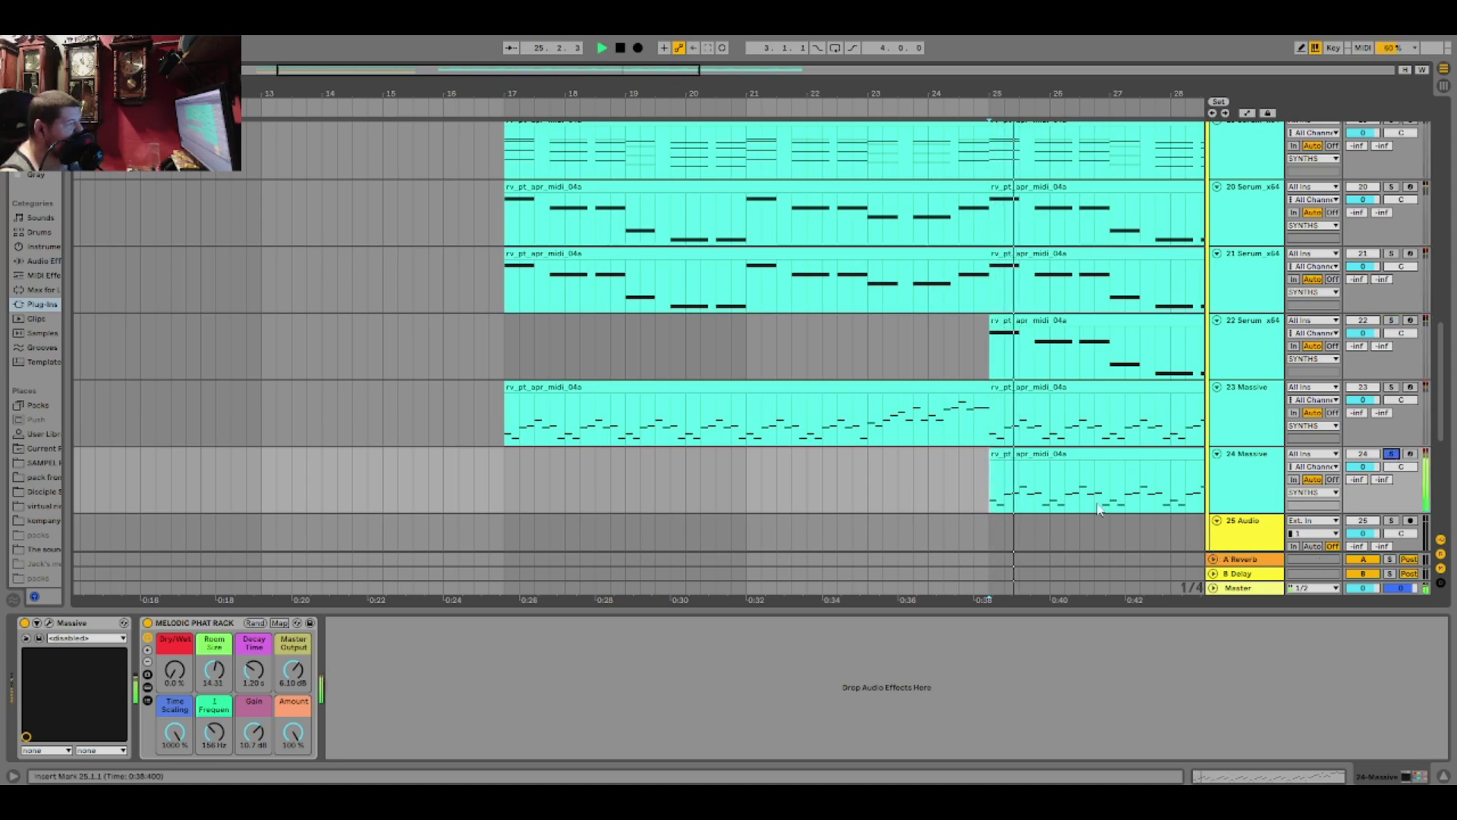
{"action": "key", "text": "minus"}
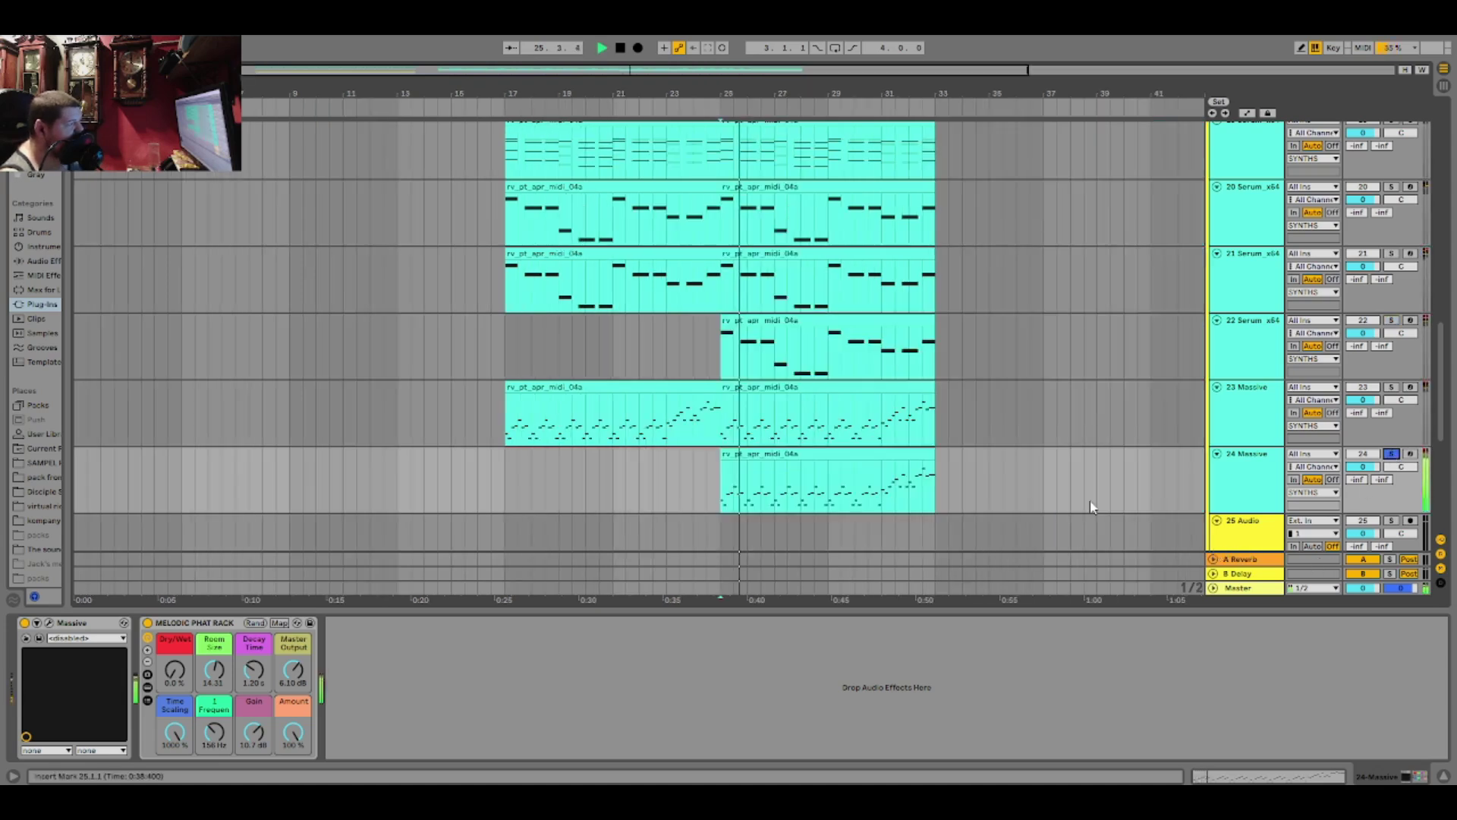
{"action": "left_click", "coordinate": [1392, 454]}
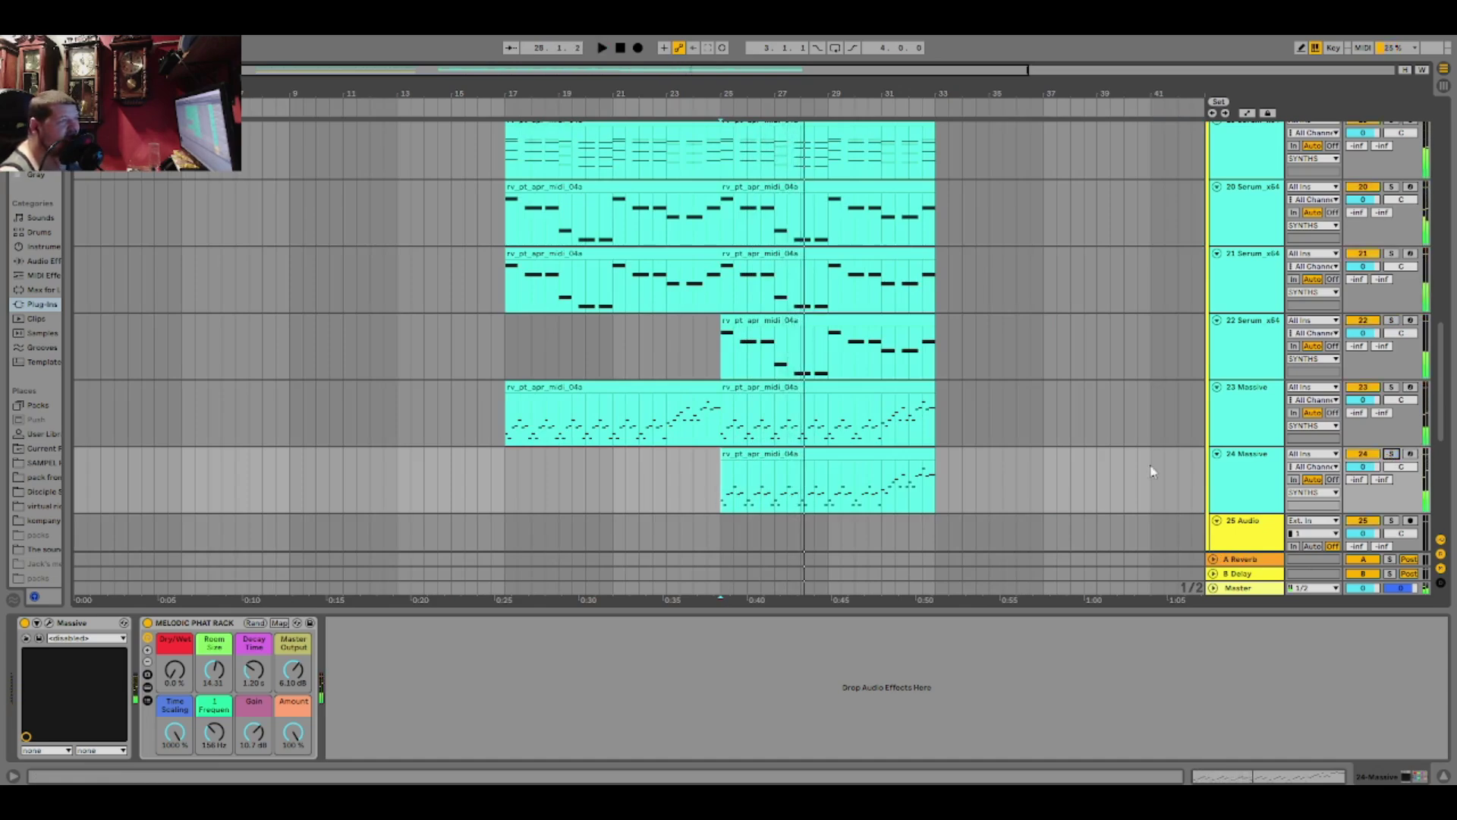
{"action": "key", "text": "space"}
Play the full drop from bar 17 while examining the tracks from the synths to the drums, and fold the SUBS group
{"action": "left_click", "coordinate": [506, 489]}
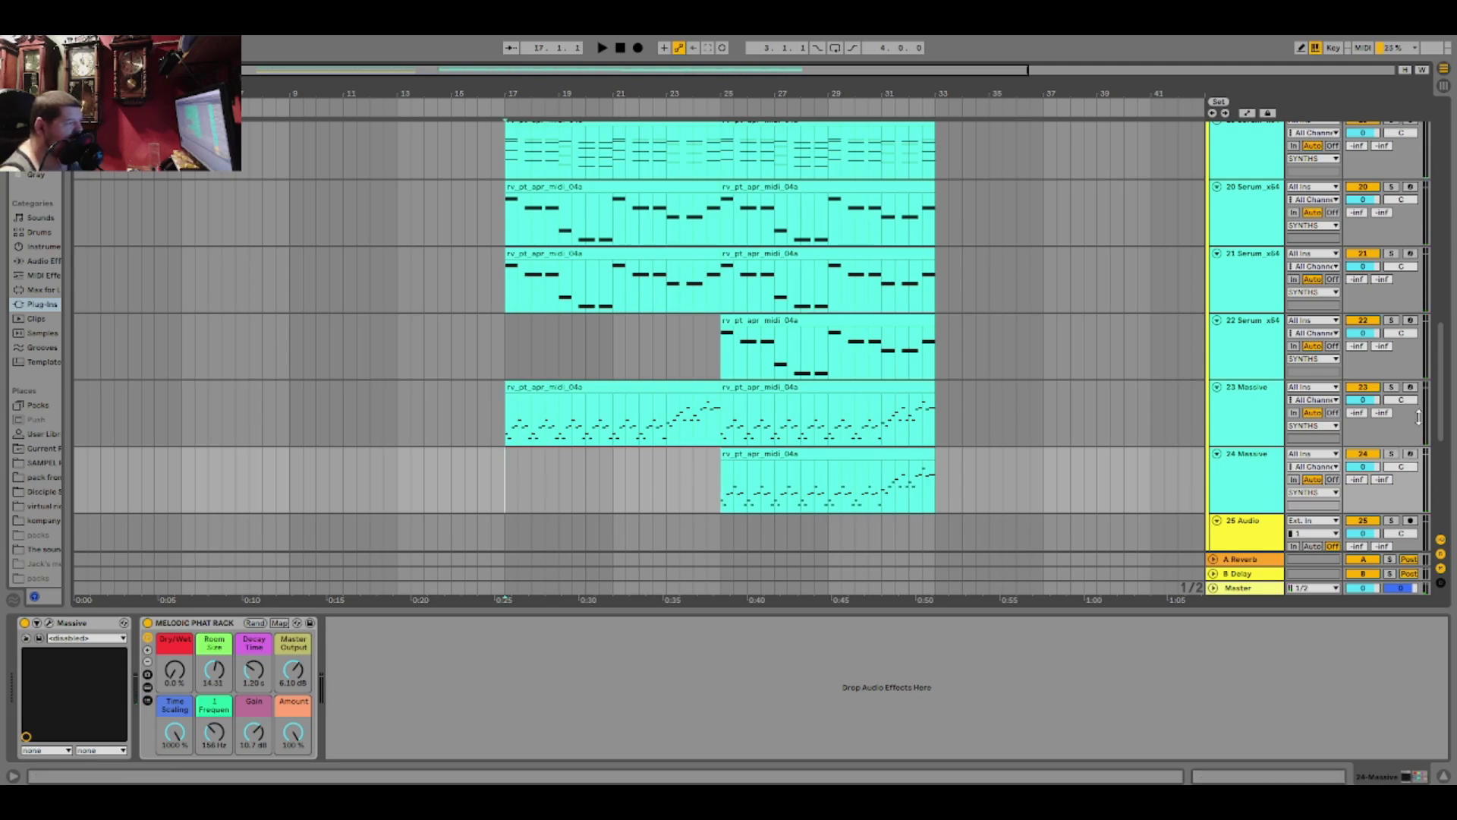
{"action": "key", "text": "space"}
{"action": "scroll", "coordinate": [1410, 545], "scroll_direction": "down", "scroll_amount": 5}
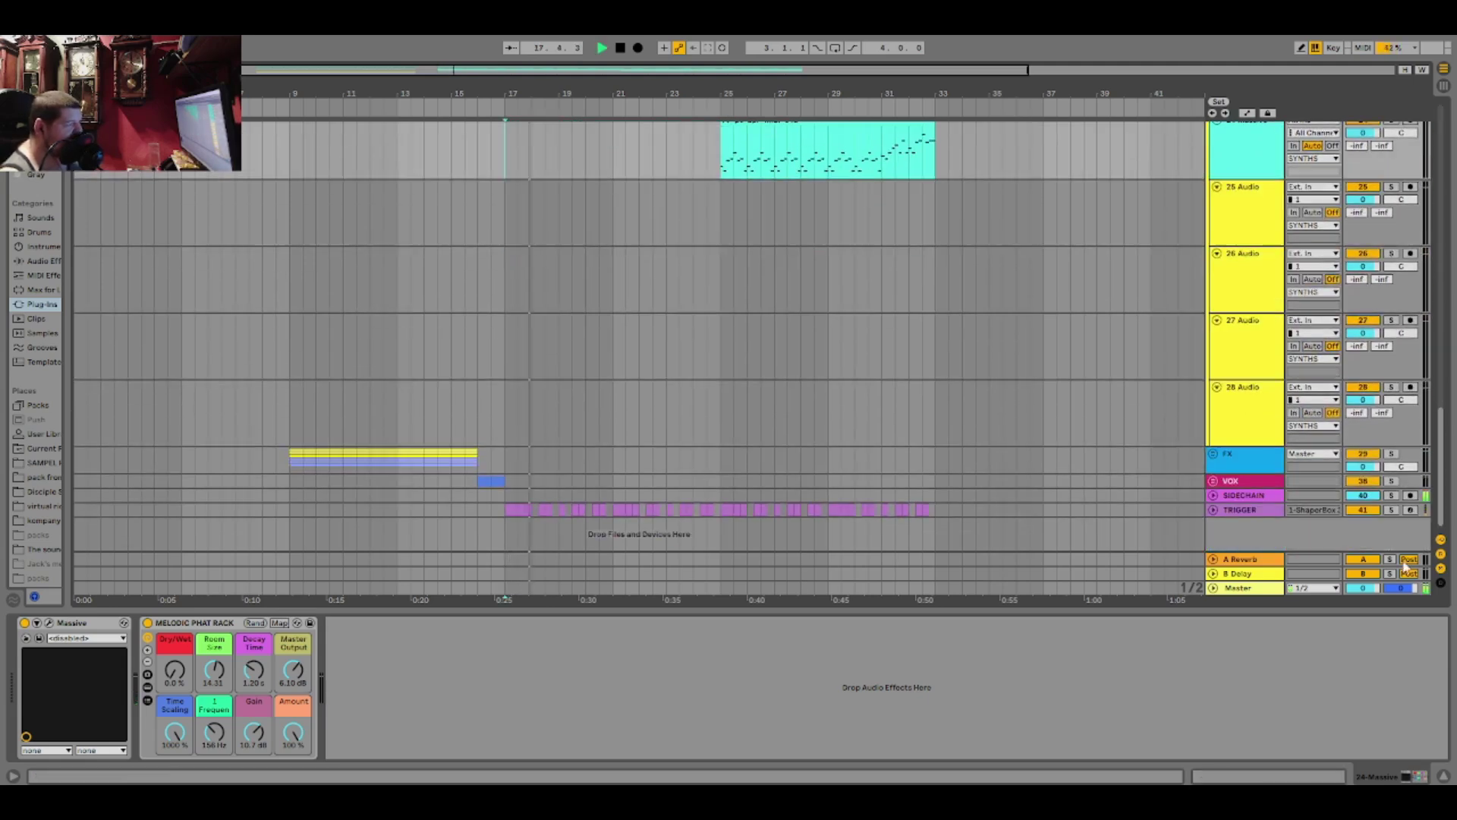
{"action": "left_click_drag", "start_coordinate": [1440, 471], "coordinate": [1446, 189]}
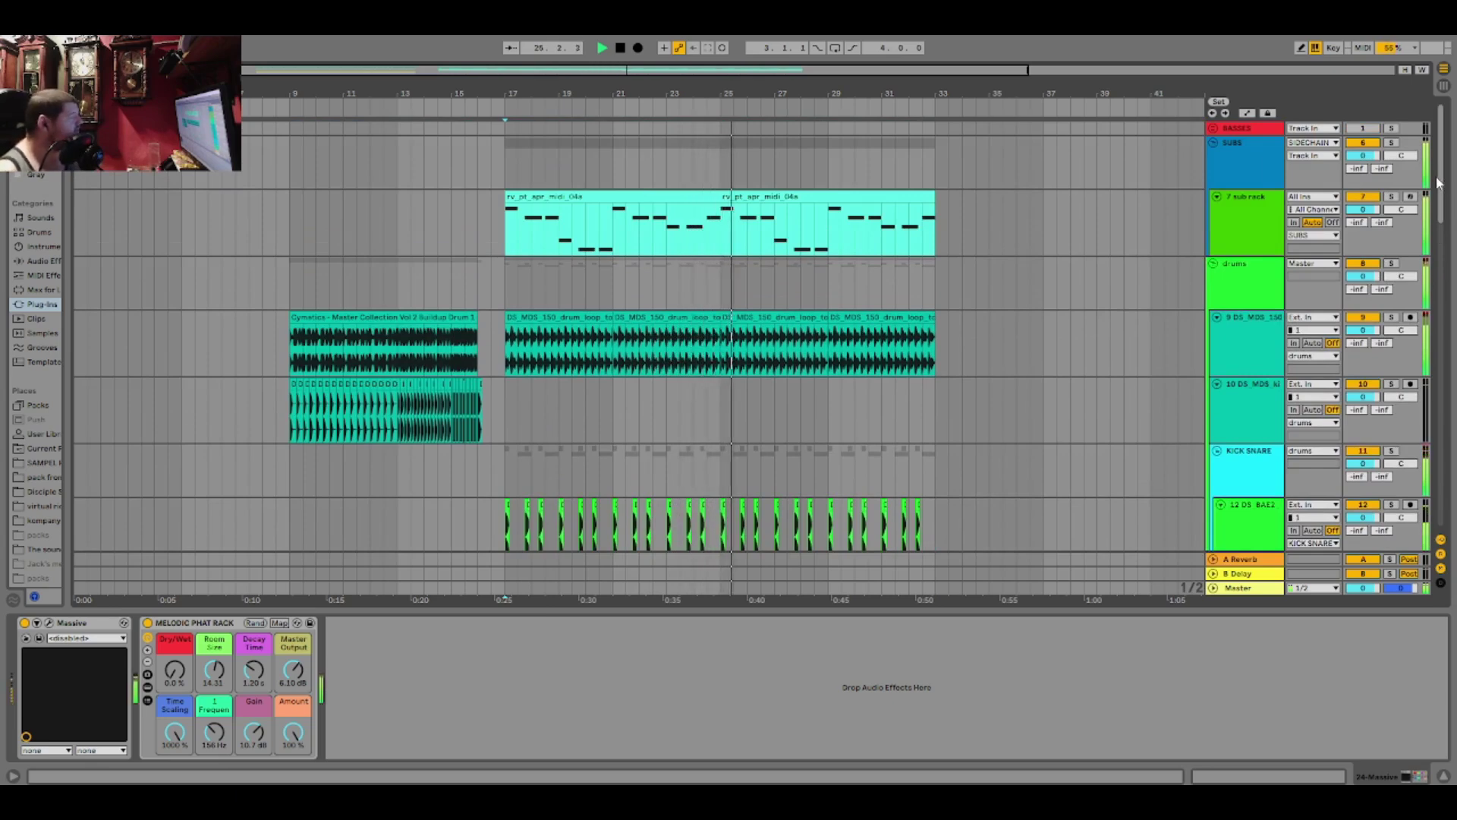
{"action": "scroll", "coordinate": [1384, 294], "scroll_direction": "down", "scroll_amount": 15}
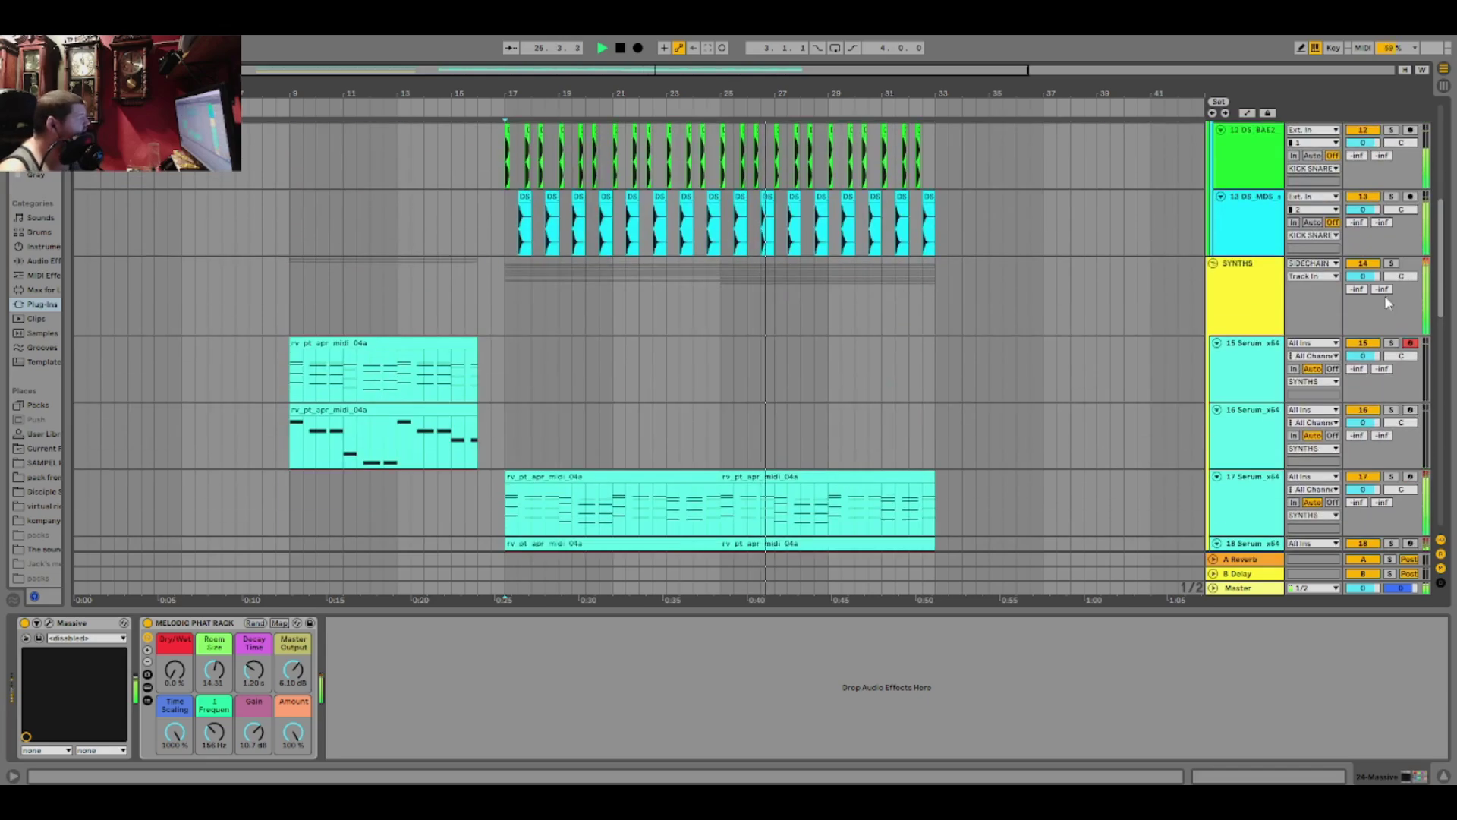
{"action": "scroll", "coordinate": [1382, 351], "scroll_direction": "down", "scroll_amount": 5}
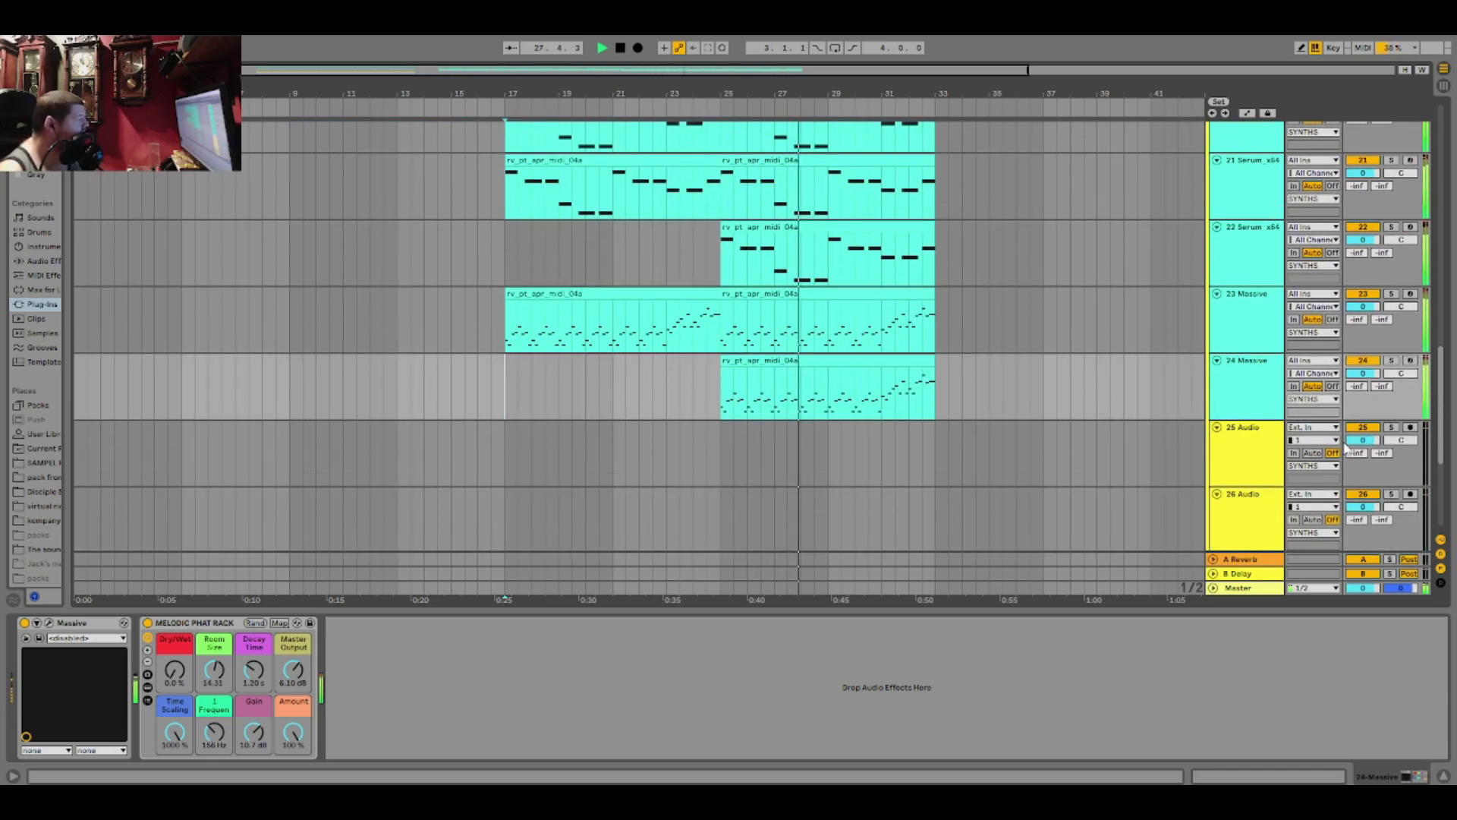
{"action": "scroll", "coordinate": [1359, 348], "scroll_direction": "up", "scroll_amount": 5}
{"action": "scroll", "coordinate": [1354, 346], "scroll_direction": "up", "scroll_amount": 8}
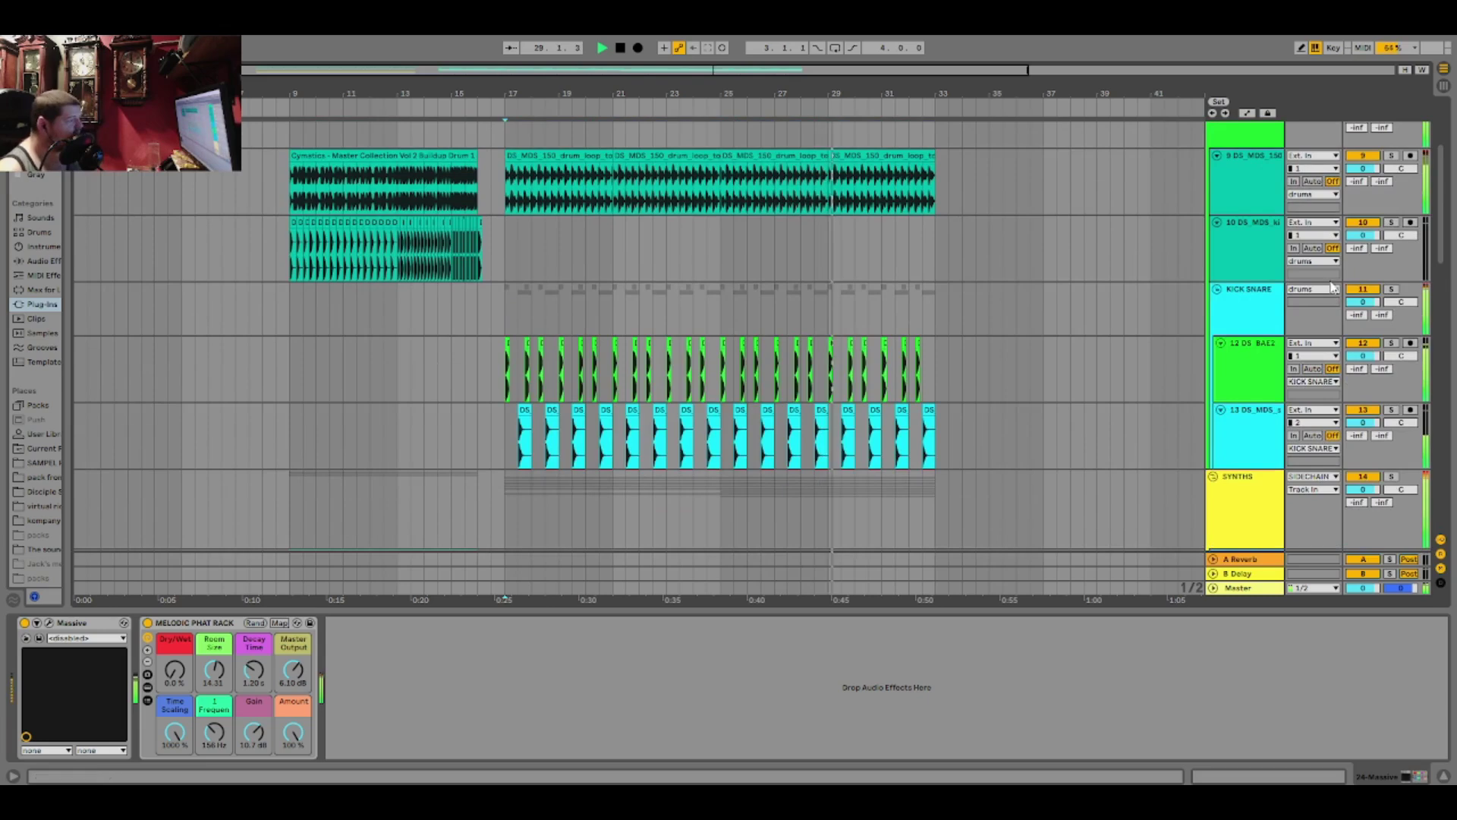
{"action": "scroll", "coordinate": [1446, 160], "scroll_direction": "up", "scroll_amount": 3}
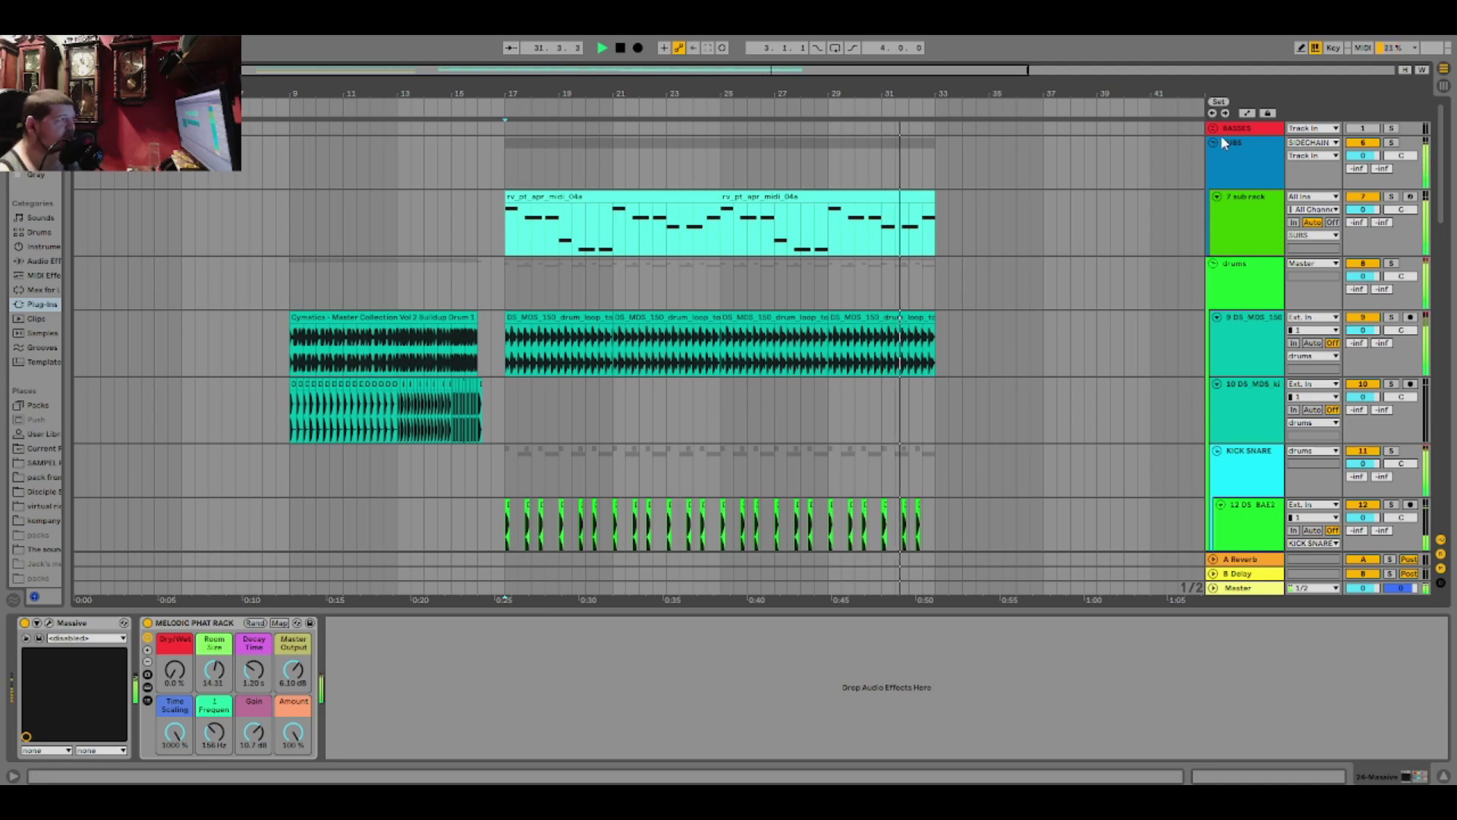
{"action": "left_click", "coordinate": [1213, 143]}
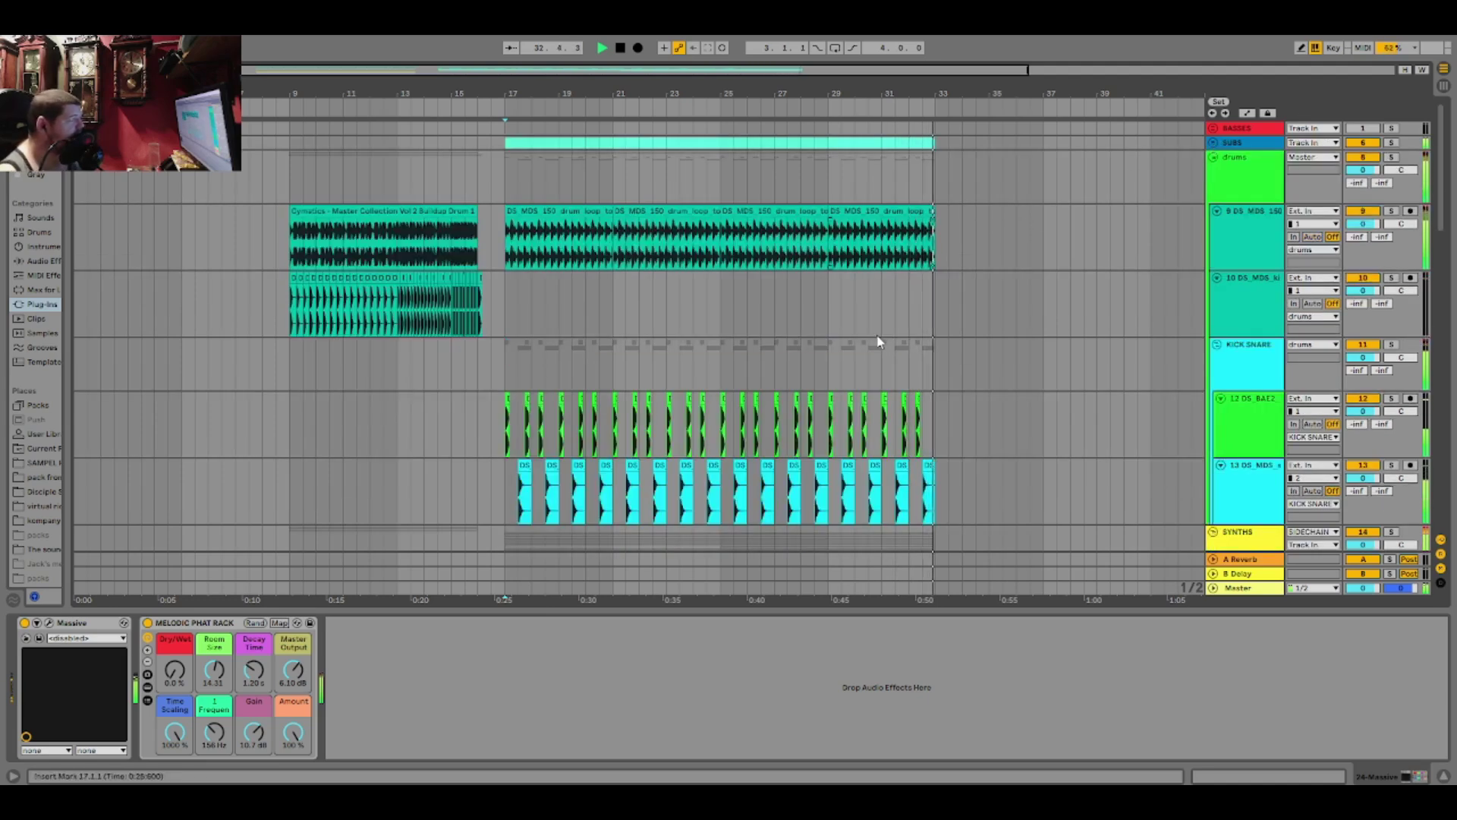